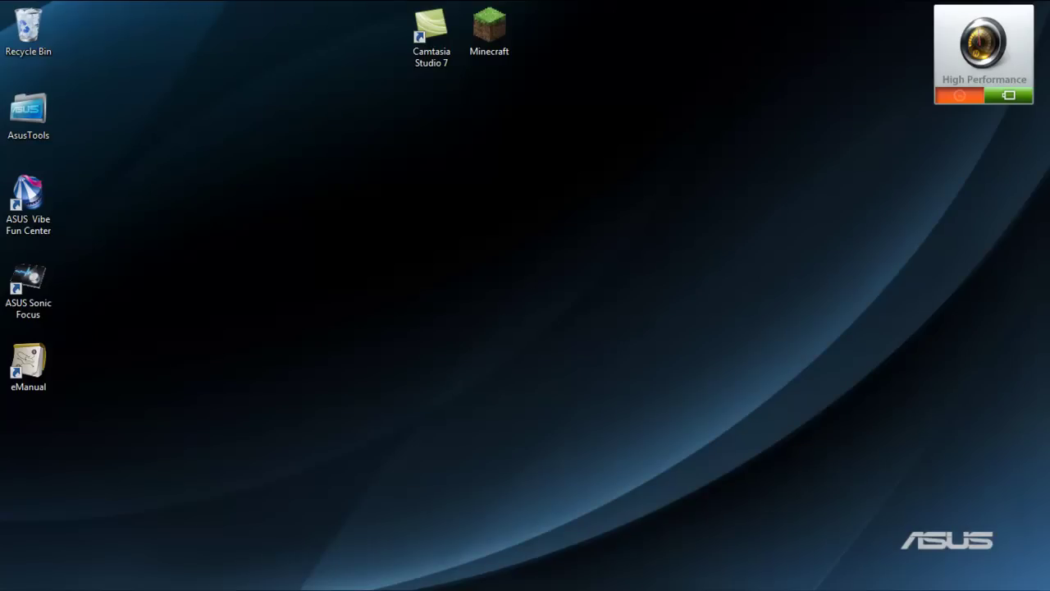
- Examine the Xpadder homepage, including its controller screenshots, technical details and feature descriptions
left_click_drag(1049, 410, 505, 205)
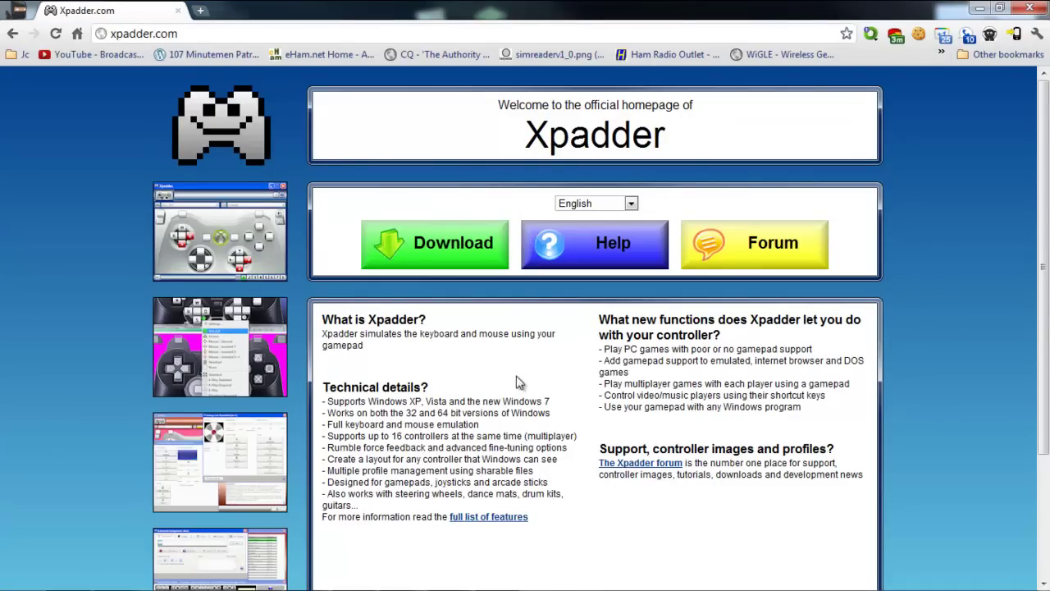
scroll(220, 450, "down", 1)
scroll(220, 449, "up", 1)
scroll(266, 398, "down", 2)
scroll(319, 394, "up", 3)
scroll(187, 334, "down", 2)
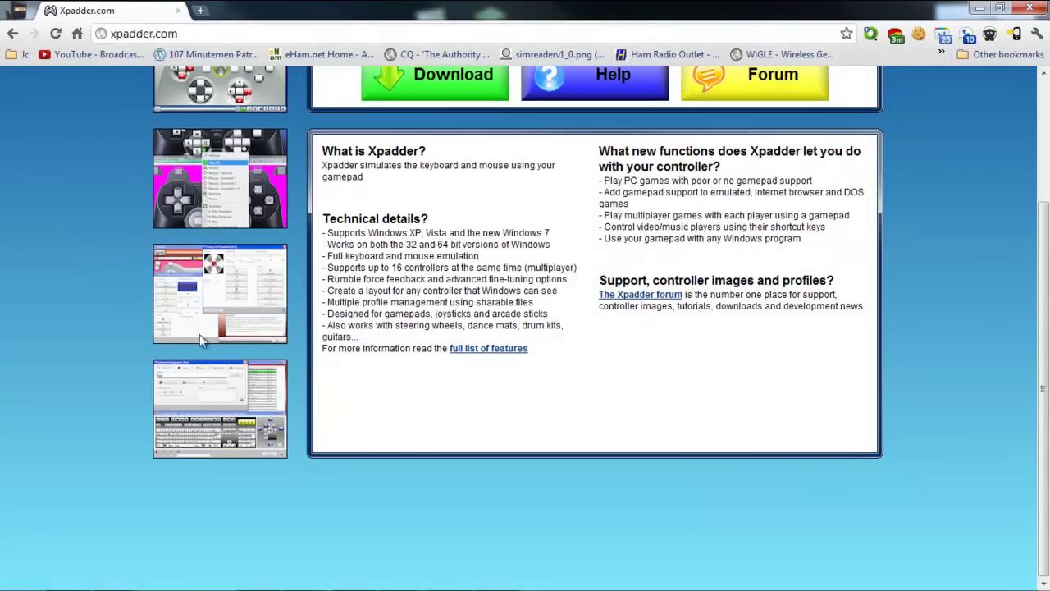
scroll(175, 337, "up", 3)
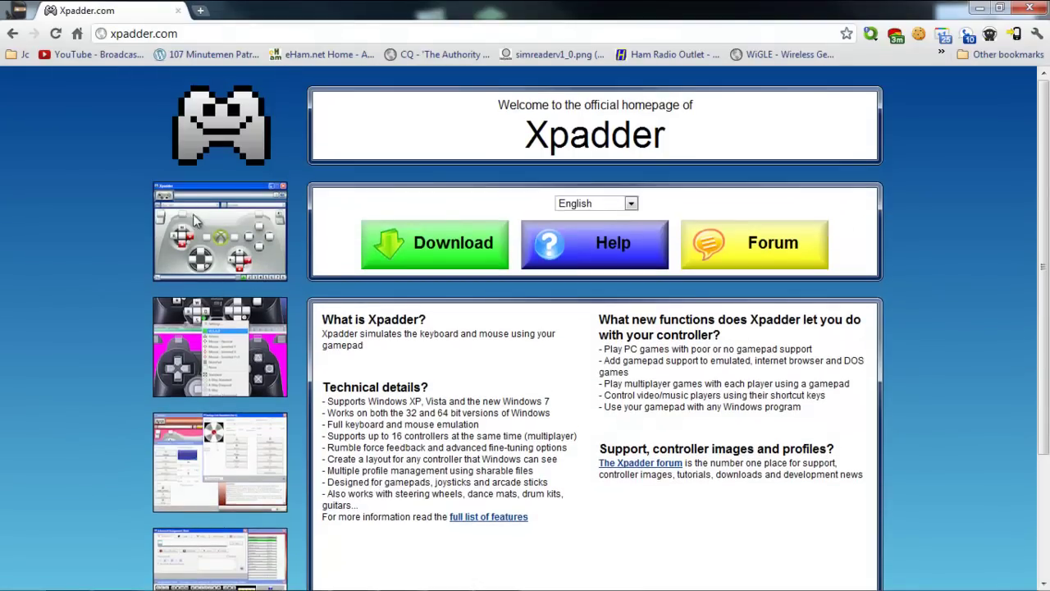
scroll(231, 257, "down", 2)
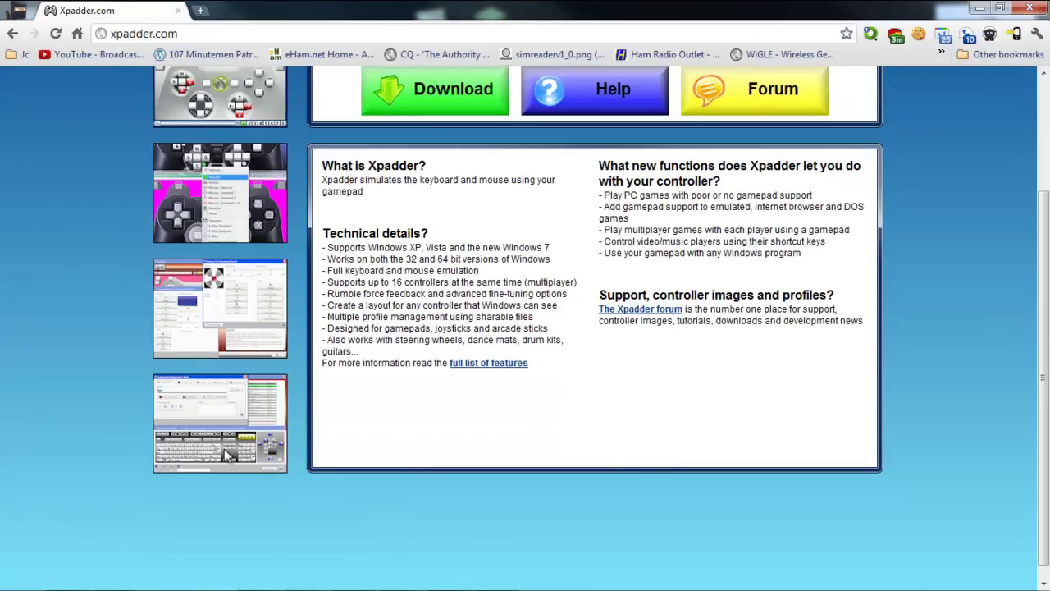
scroll(418, 378, "up", 2)
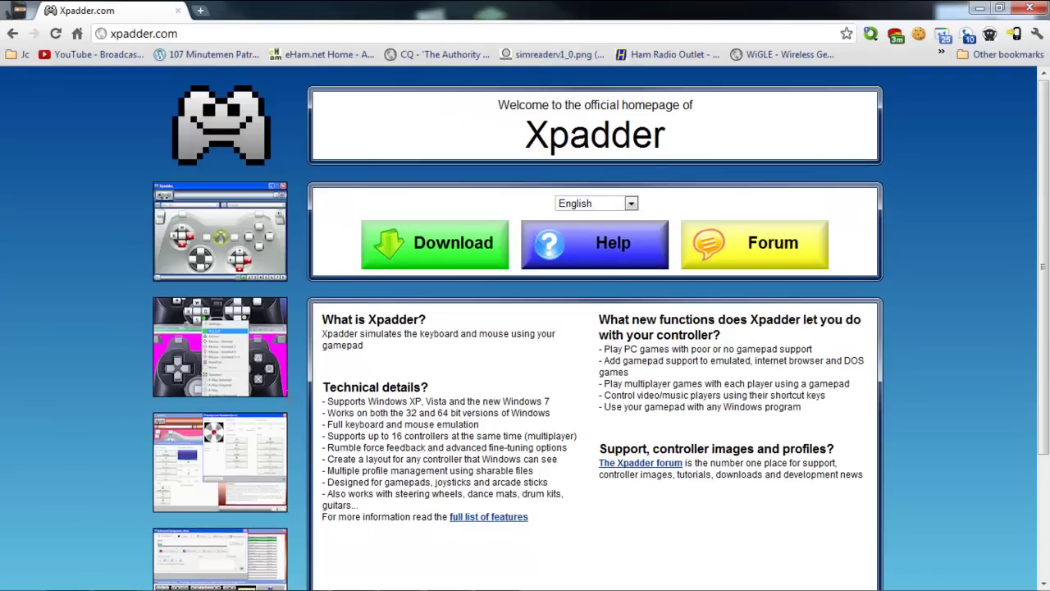
- Preview the Xpadder download pages for English and United States up to the payment stage, and return to the homepage
left_click(447, 248)
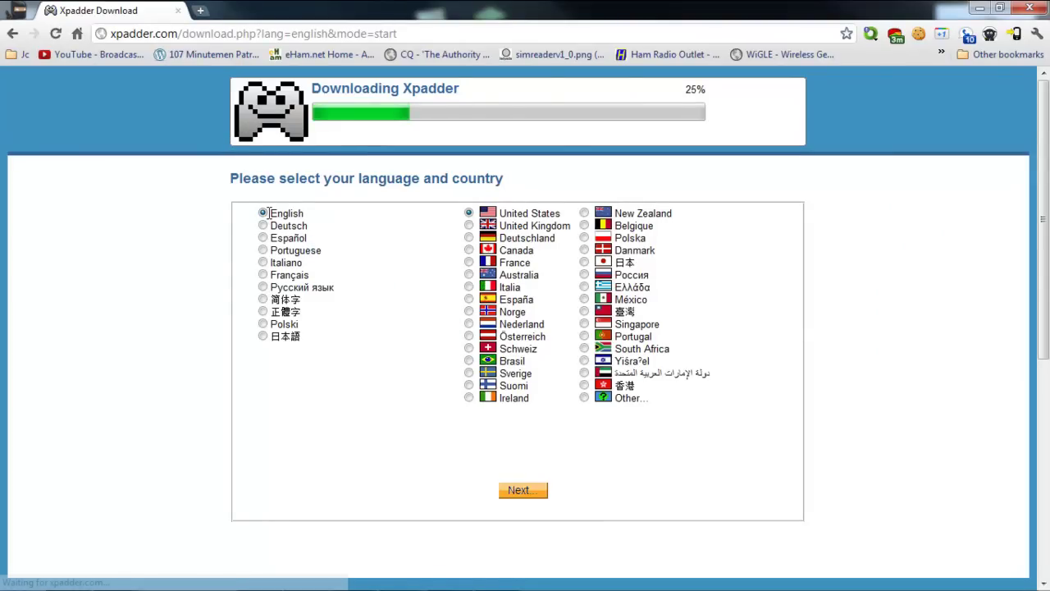
left_click(519, 491)
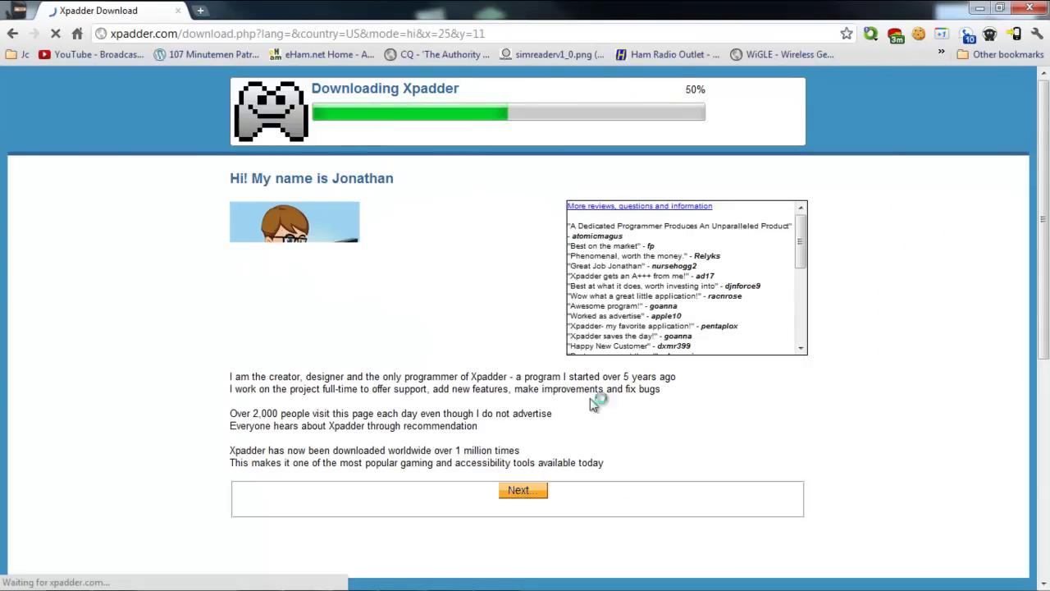
scroll(508, 451, "down", 2)
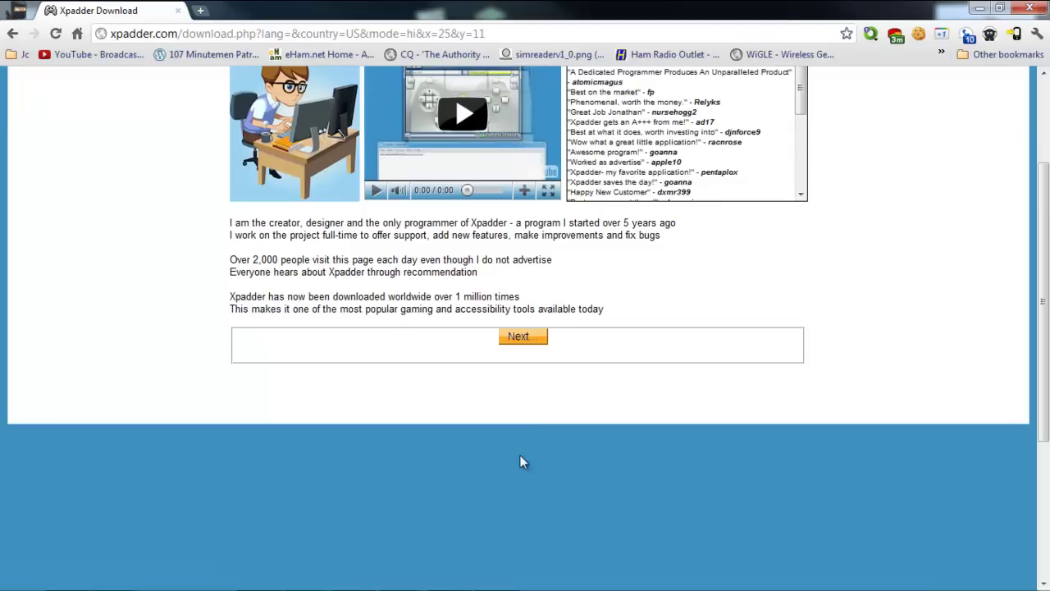
left_click(521, 342)
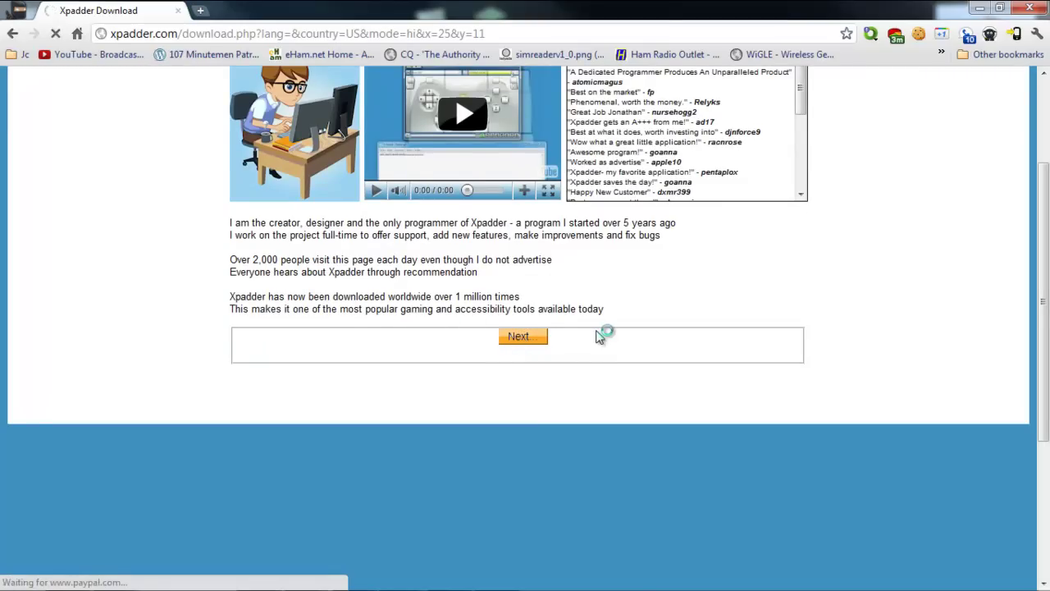
left_click(12, 33)
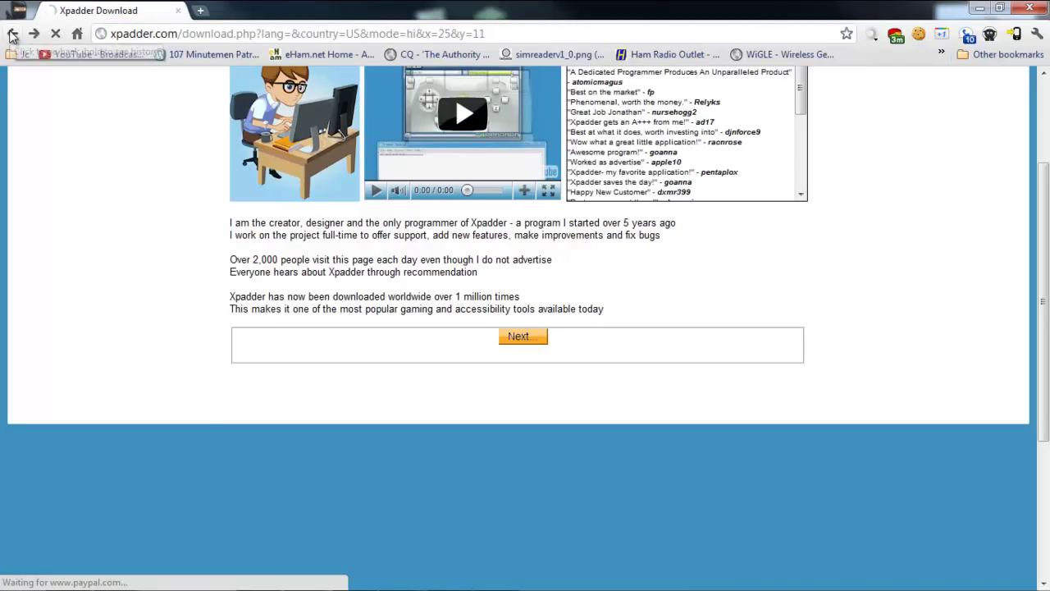
left_click(12, 33)
left_click(12, 34)
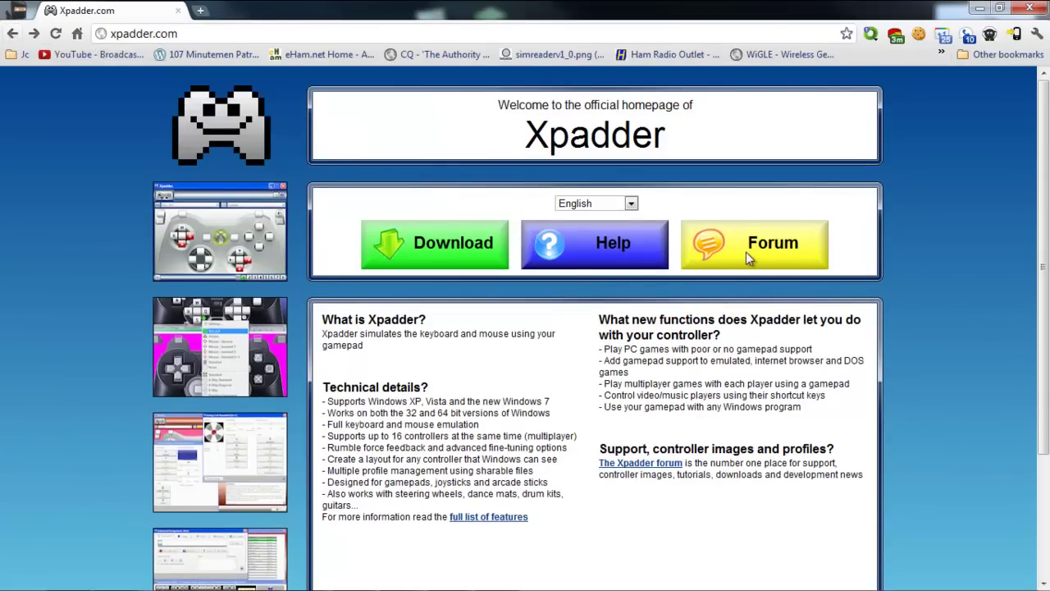
- Open the Xpadder v2012.01.19 topic in the forum's Download Xpadder section
left_click(720, 254)
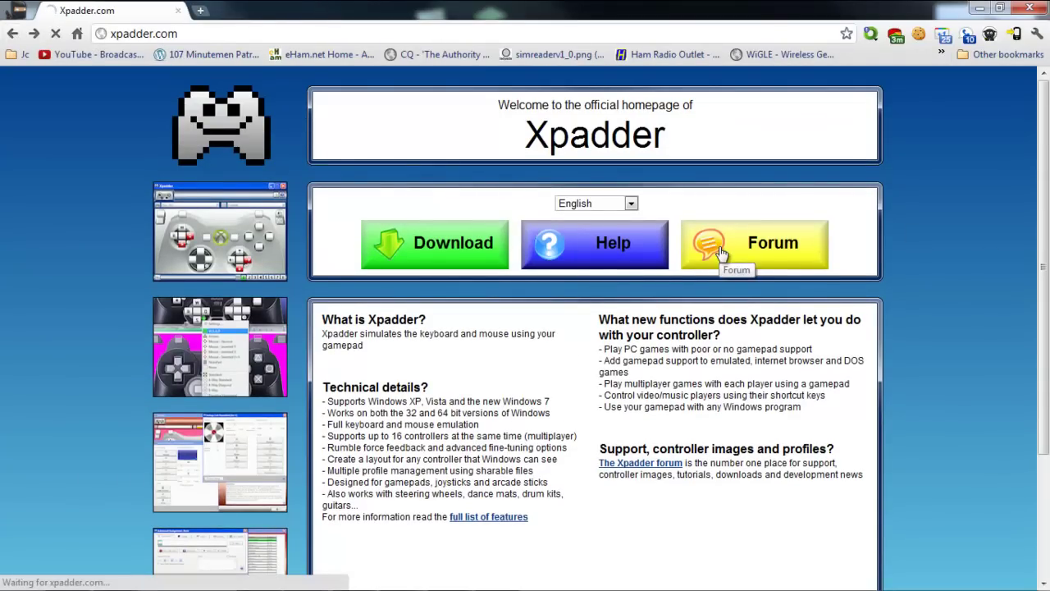
scroll(170, 402, "down", 2)
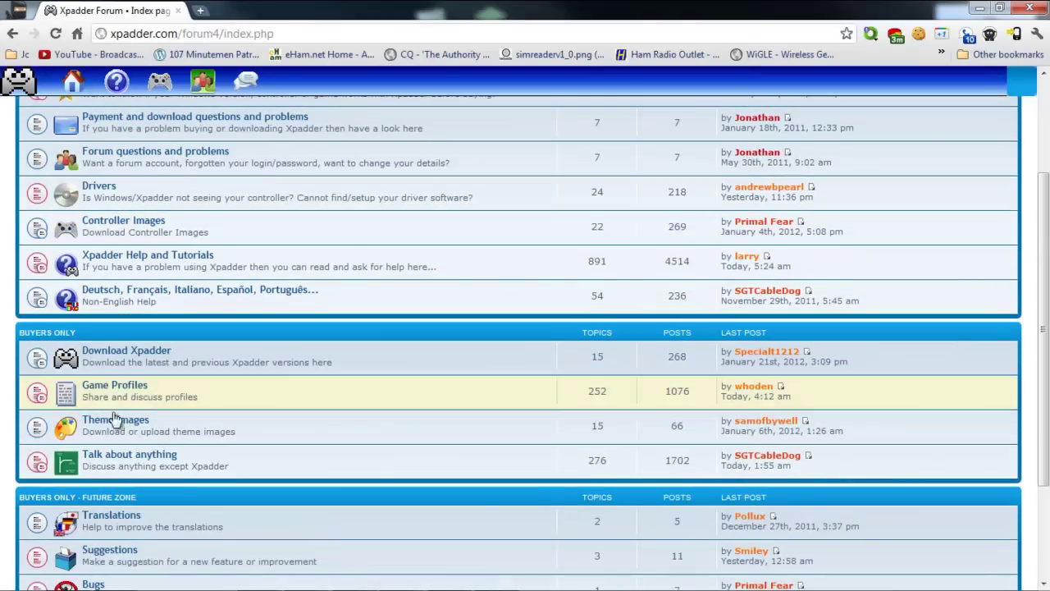
scroll(131, 361, "down", 3)
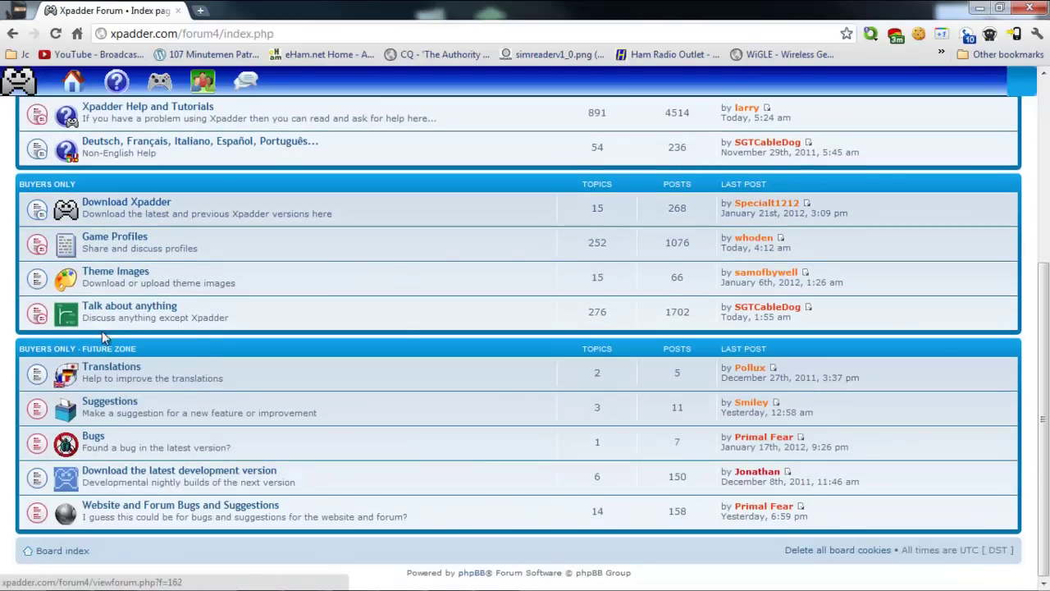
scroll(127, 390, "up", 2)
scroll(126, 395, "up", 1)
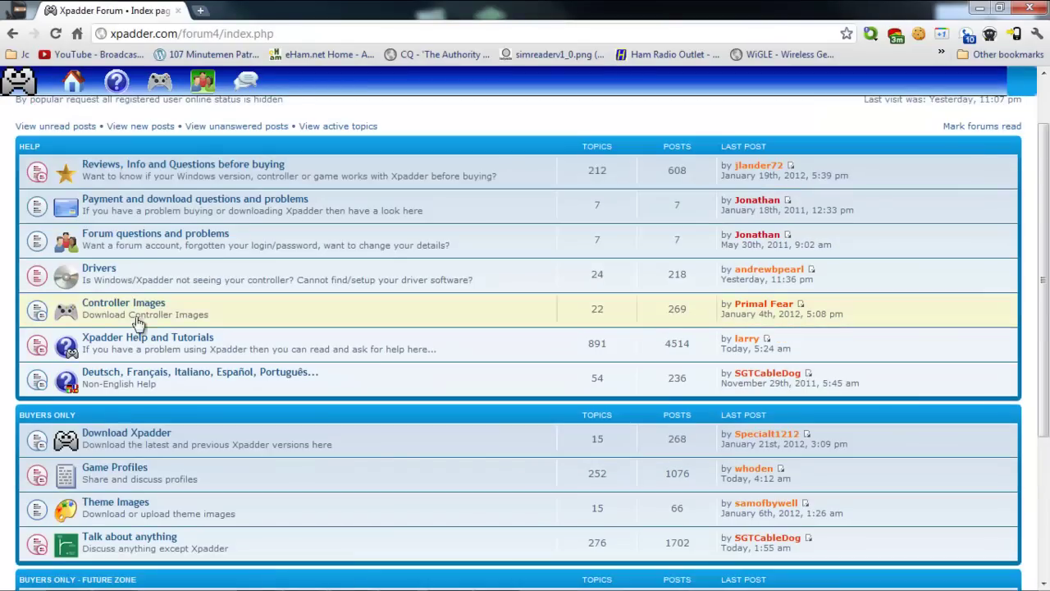
scroll(121, 279, "down", 2)
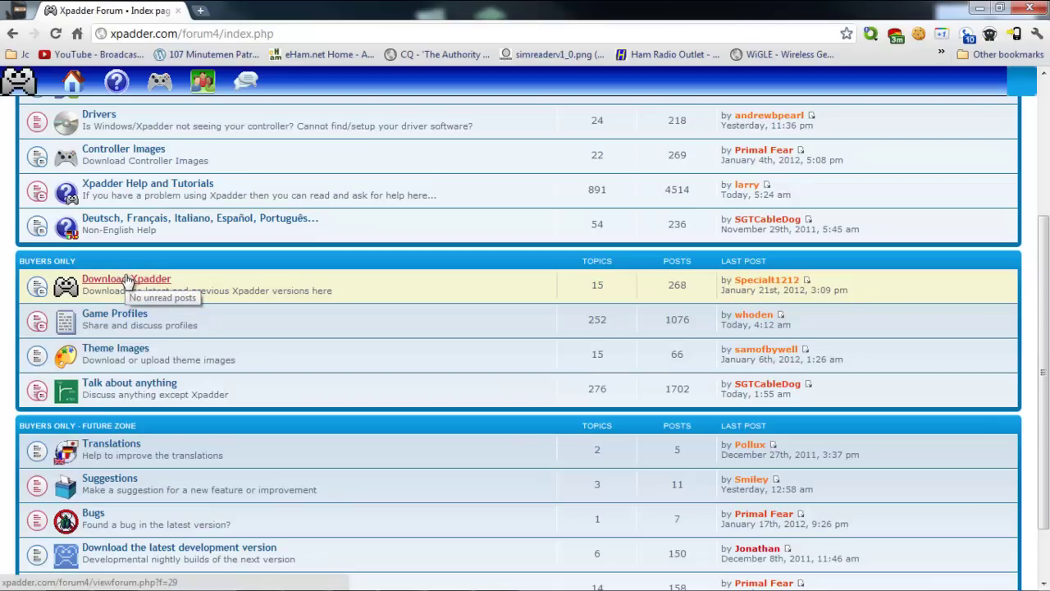
left_click(126, 281)
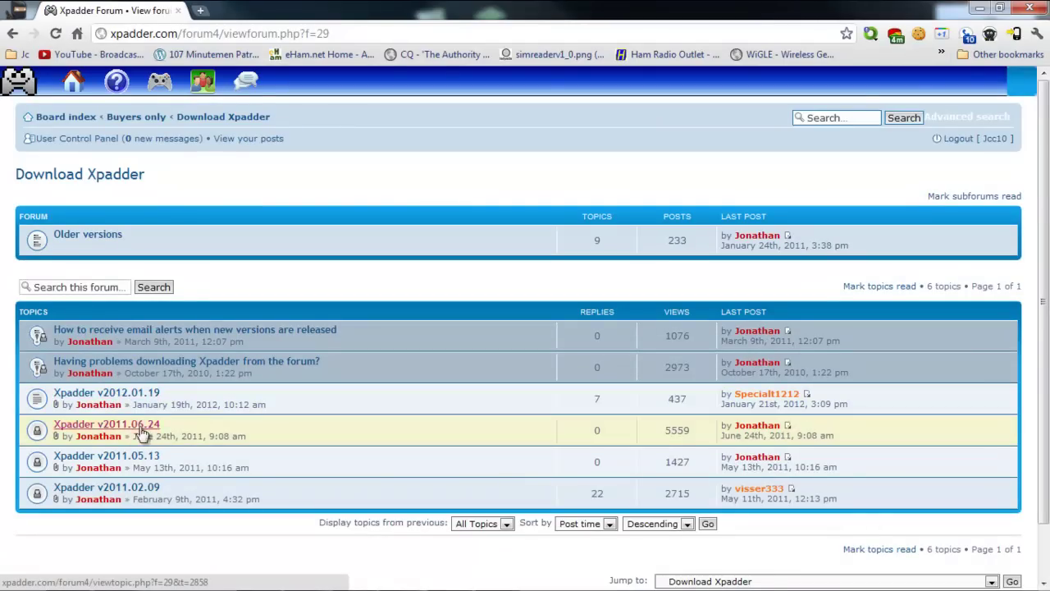
left_click(135, 395)
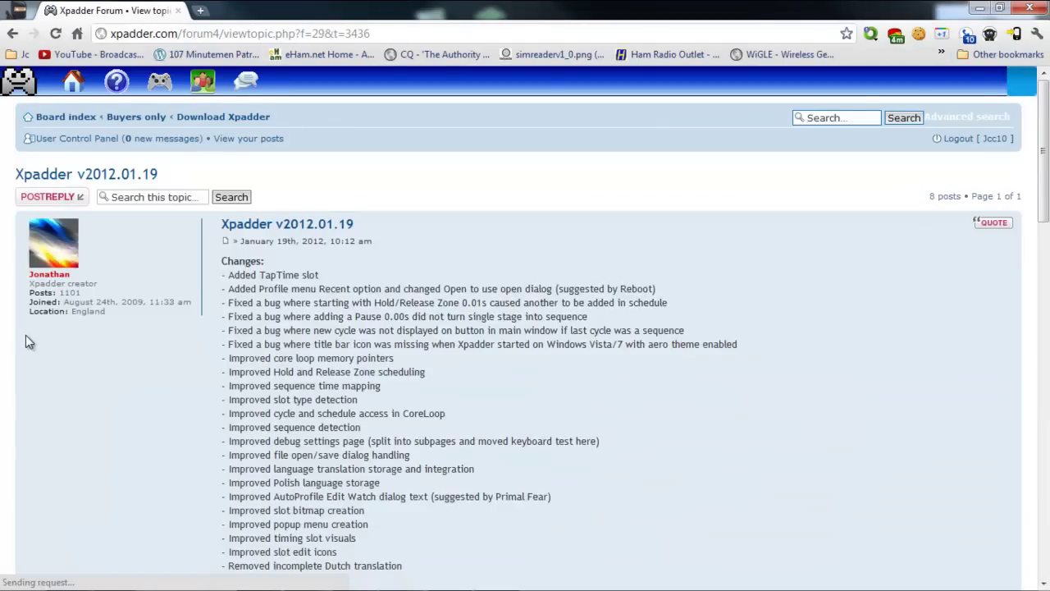
- Examine the Xpadder v2012.01.19 post, from its list of changes down to the download attachment
scroll(270, 333, "down", 7)
scroll(481, 403, "up", 6)
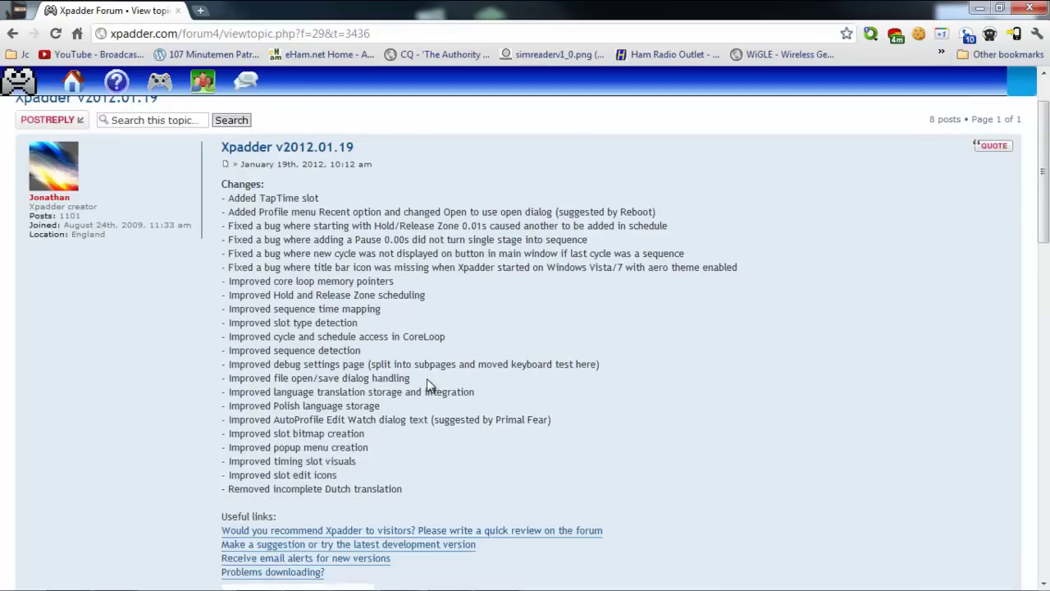
scroll(429, 386, "down", 2)
scroll(429, 387, "up", 3)
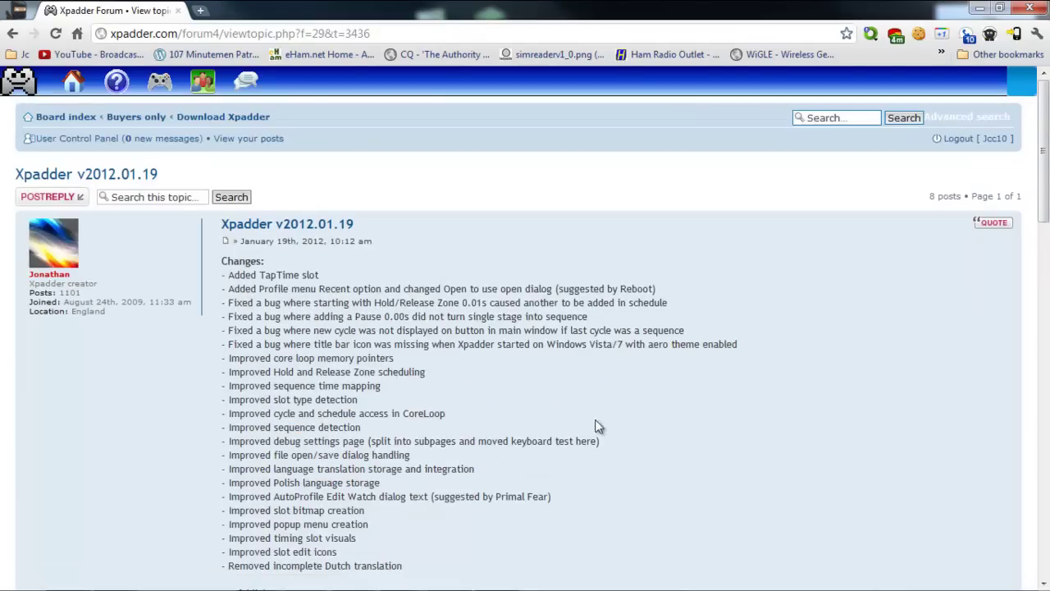
scroll(369, 410, "down", 2)
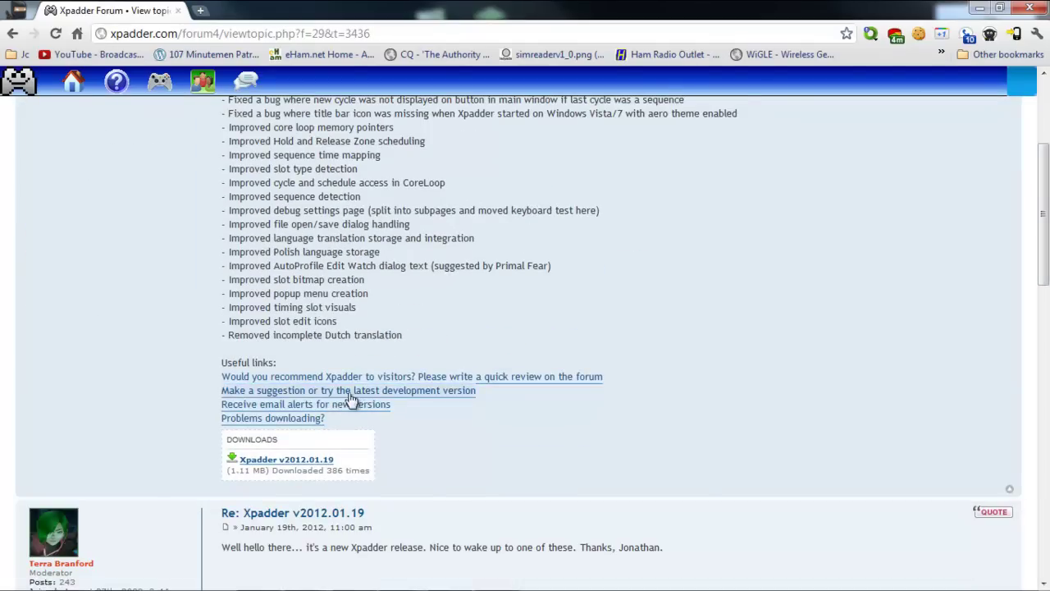
scroll(342, 437, "up", 2)
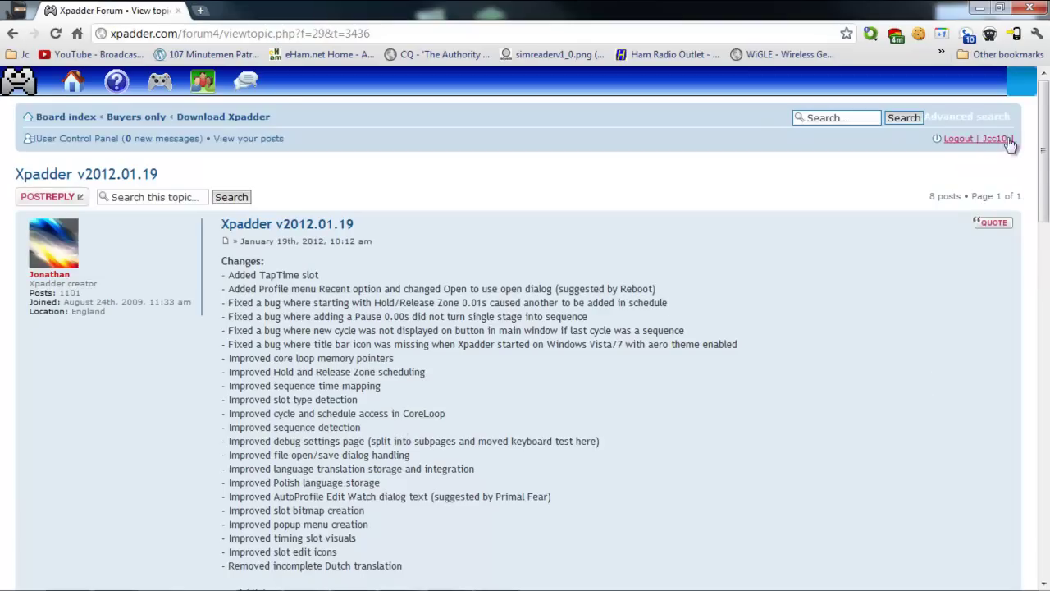
scroll(376, 496, "down", 3)
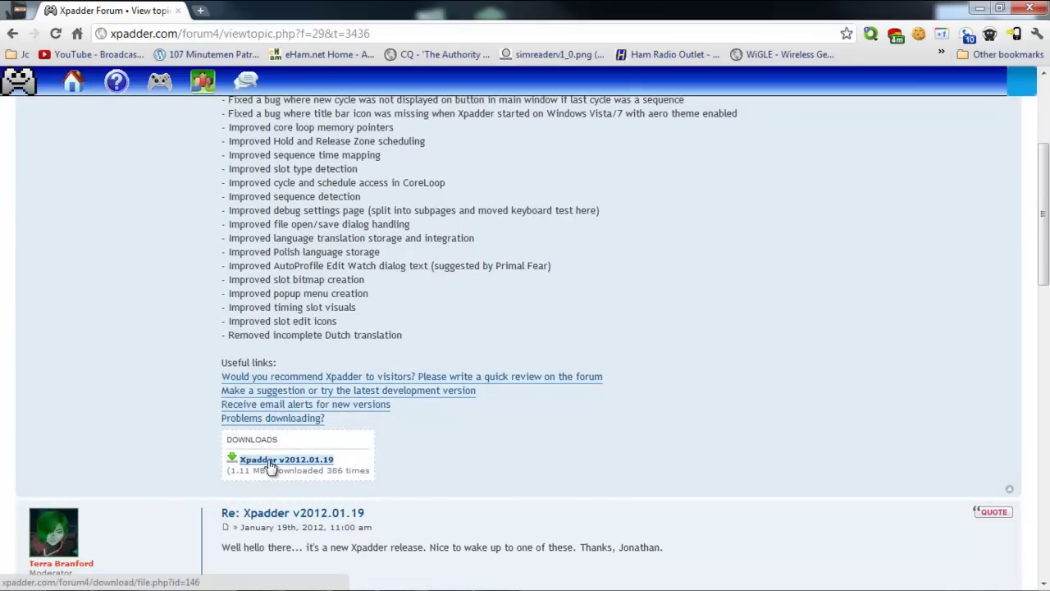
- Minimize the browser and create a desktop folder named Xpadder
left_click(980, 11)
right_click(483, 275)
mouse_move(514, 442)
left_click(698, 281)
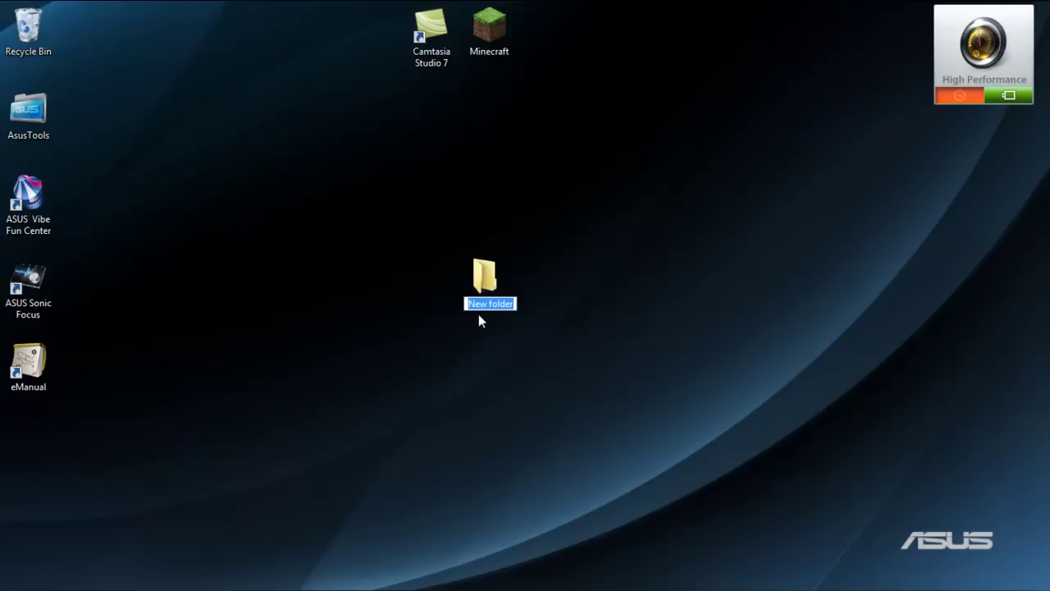
type("xpadder")
key("Return")
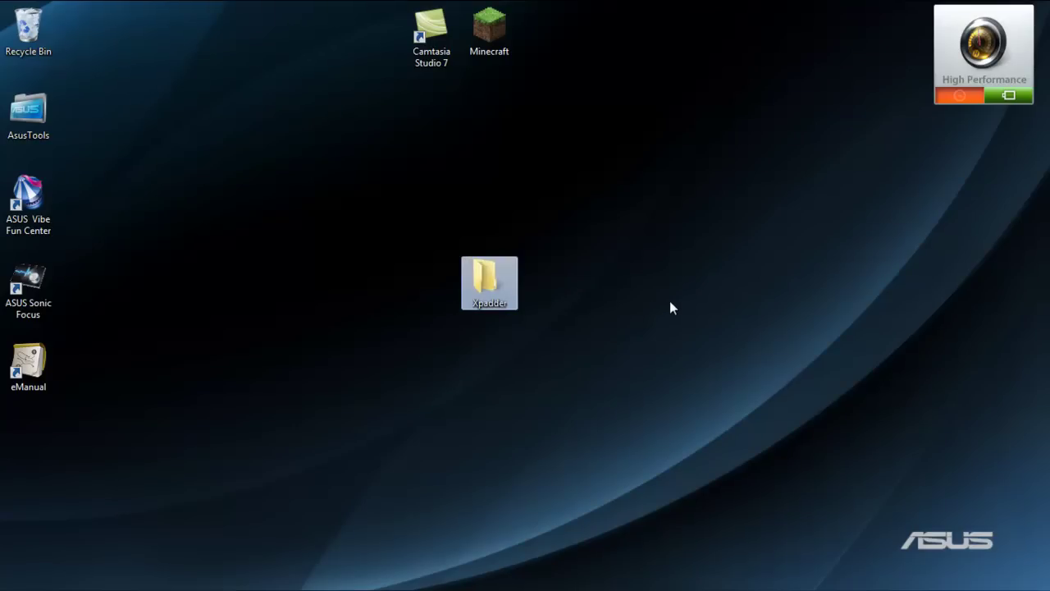
- Open the new Xpadder folder and snap its window to the right half of the screen
double_click(482, 289)
left_click_drag(528, 37, 2, 37)
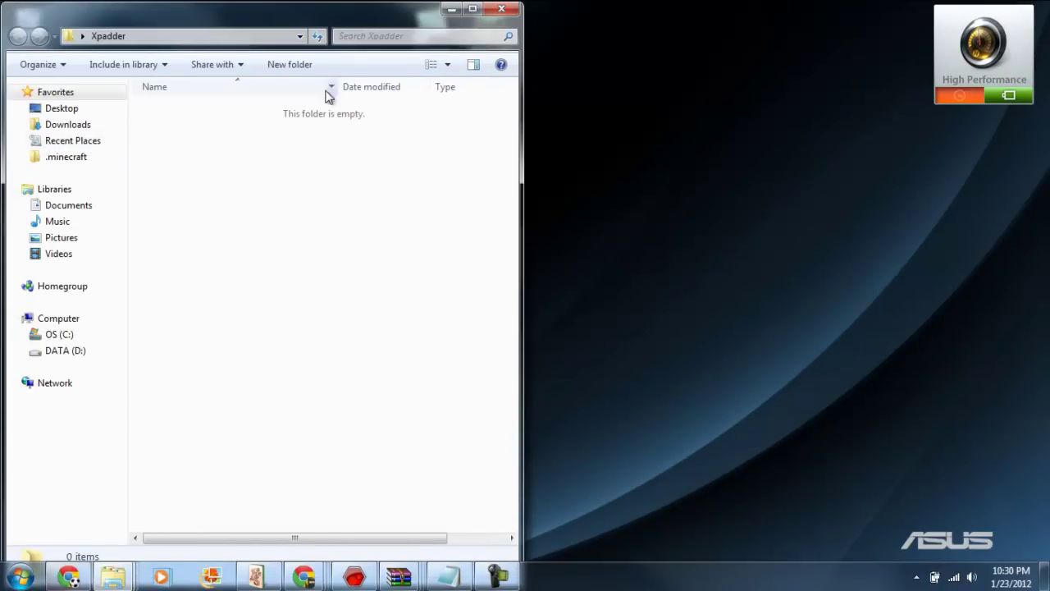
left_click_drag(276, 28, 795, 15)
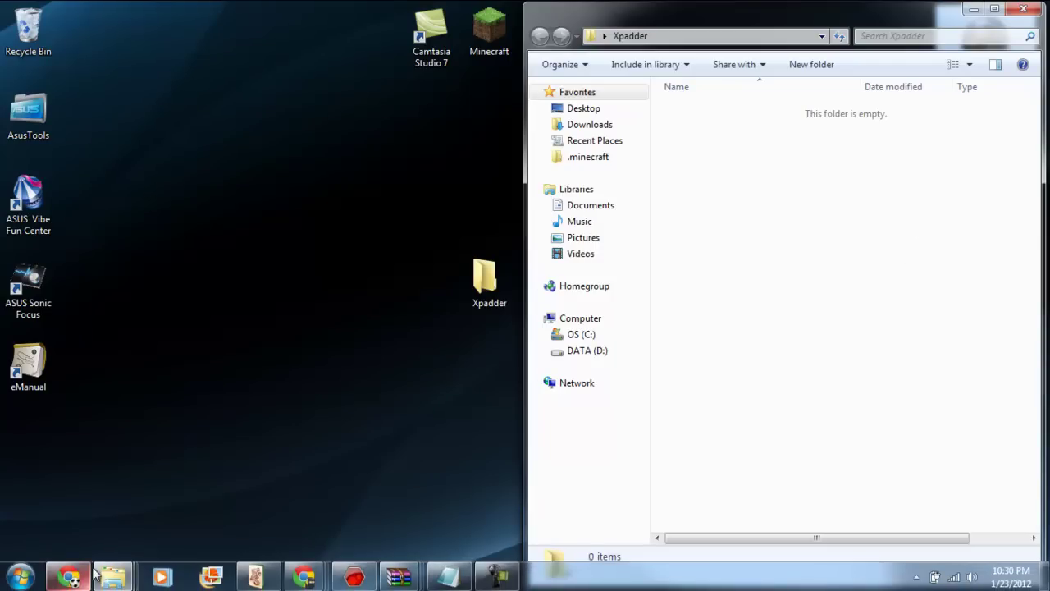
- Move the Xpadder application from the Downloads folder into the Xpadder folder, and close the Downloads window
mouse_move(96, 575)
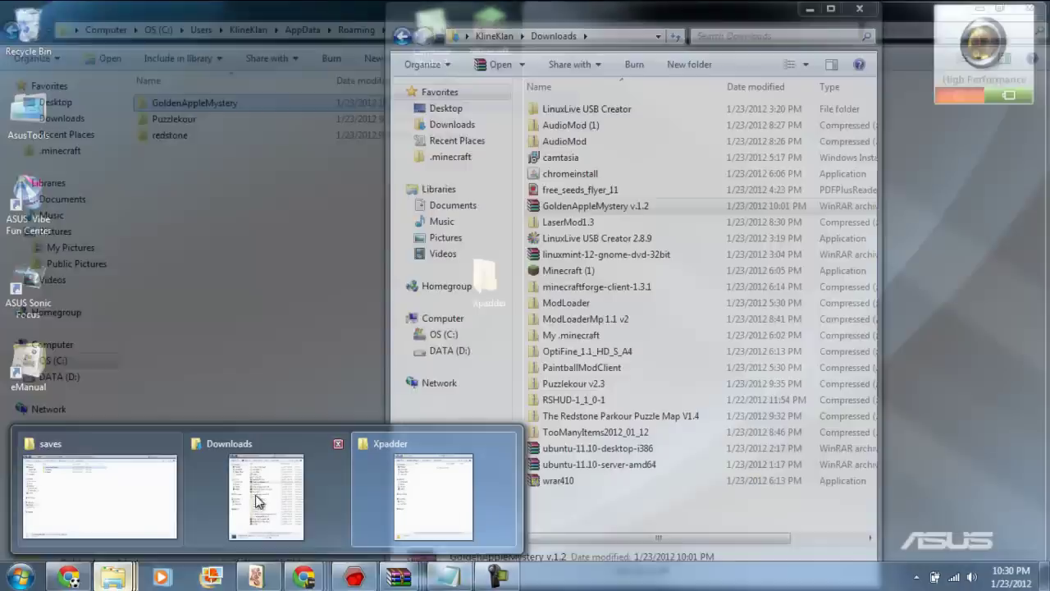
left_click(266, 492)
left_click_drag(663, 24, 2, 33)
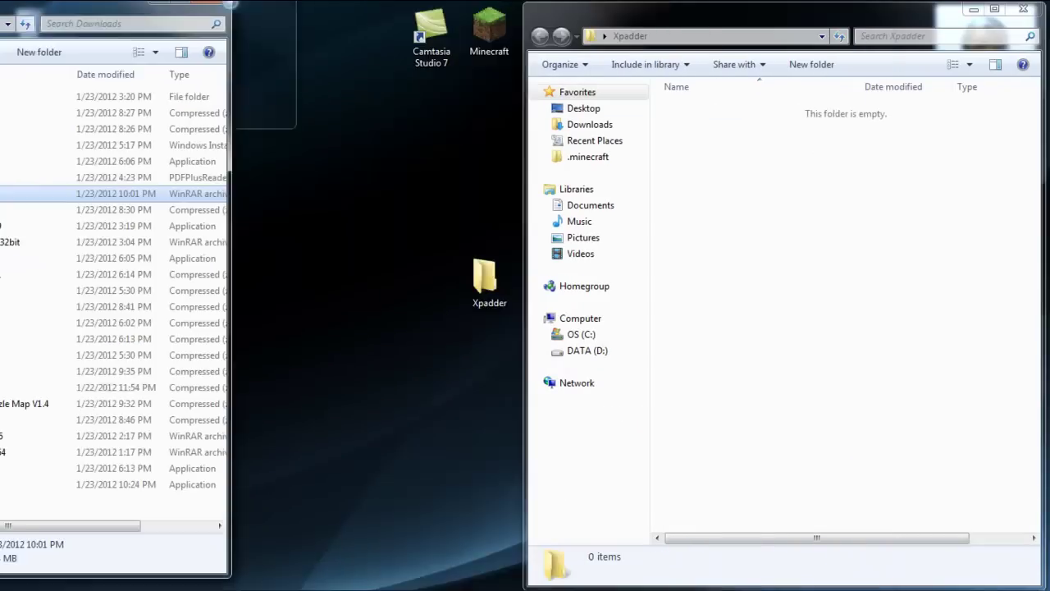
left_click_drag(219, 502, 886, 342)
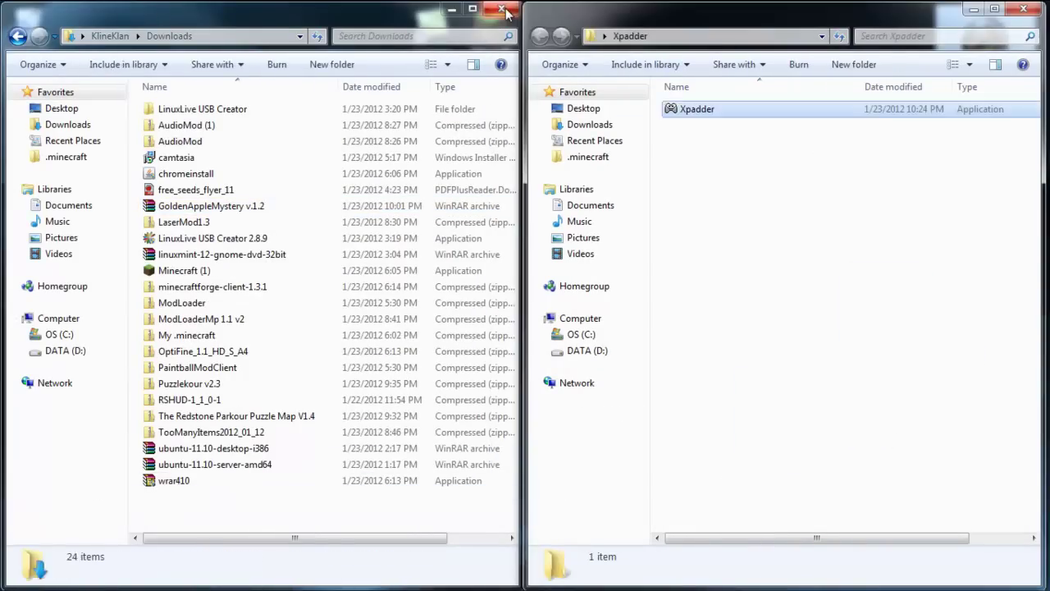
key("alt+F4")
- Maximize the Xpadder folder window, then run the Xpadder application and accept its security and start-up notices
left_click_drag(815, 24, 533, 1)
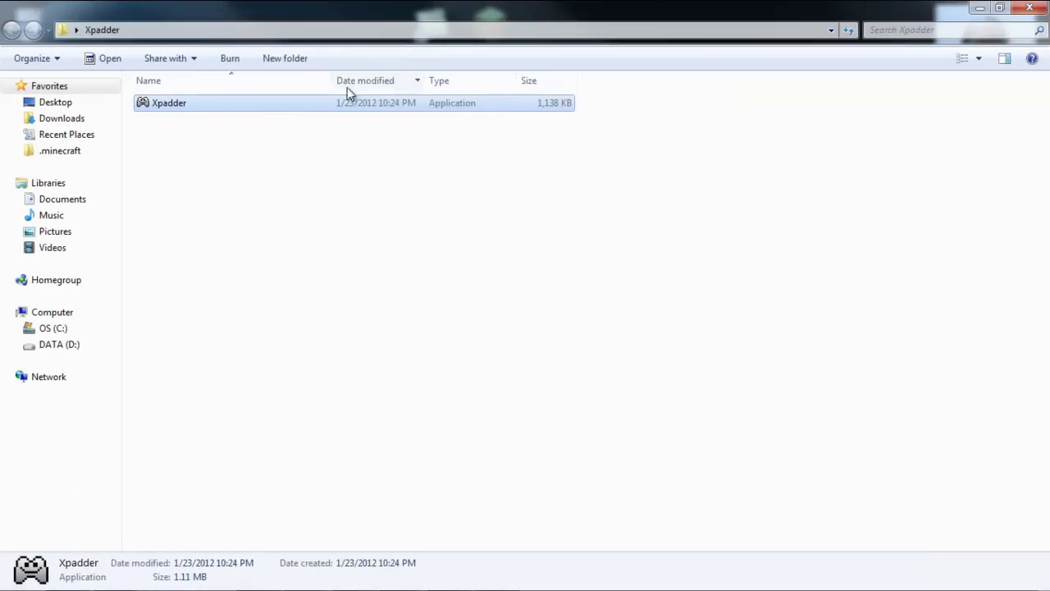
double_click(273, 104)
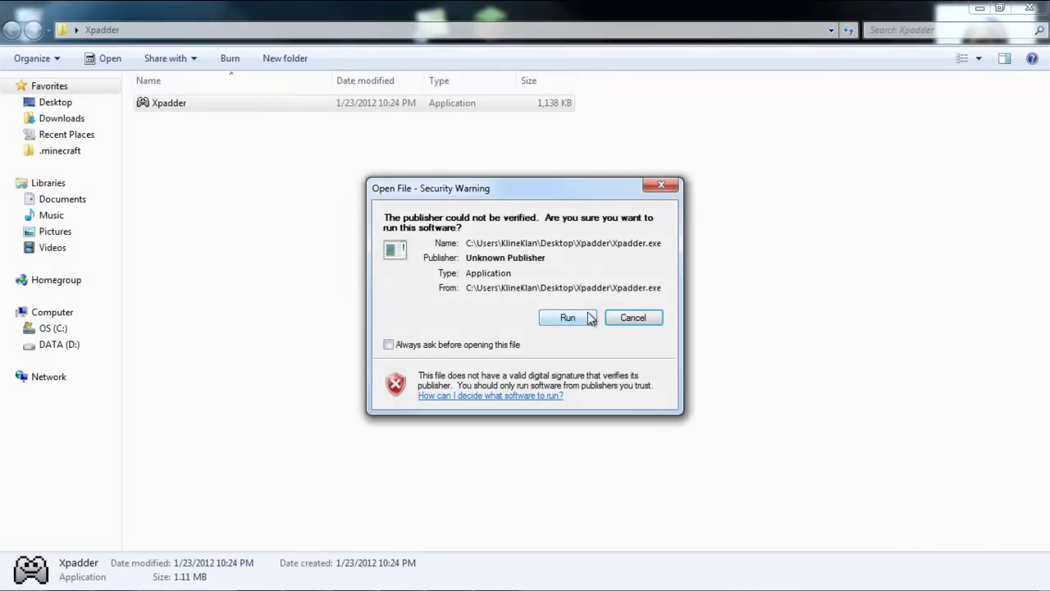
left_click(584, 318)
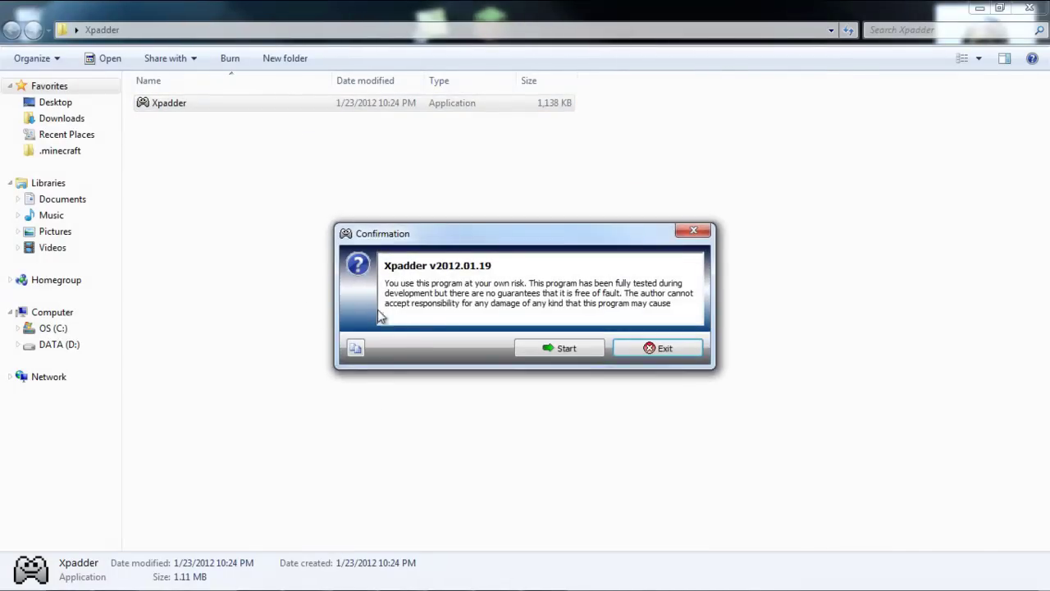
left_click(551, 348)
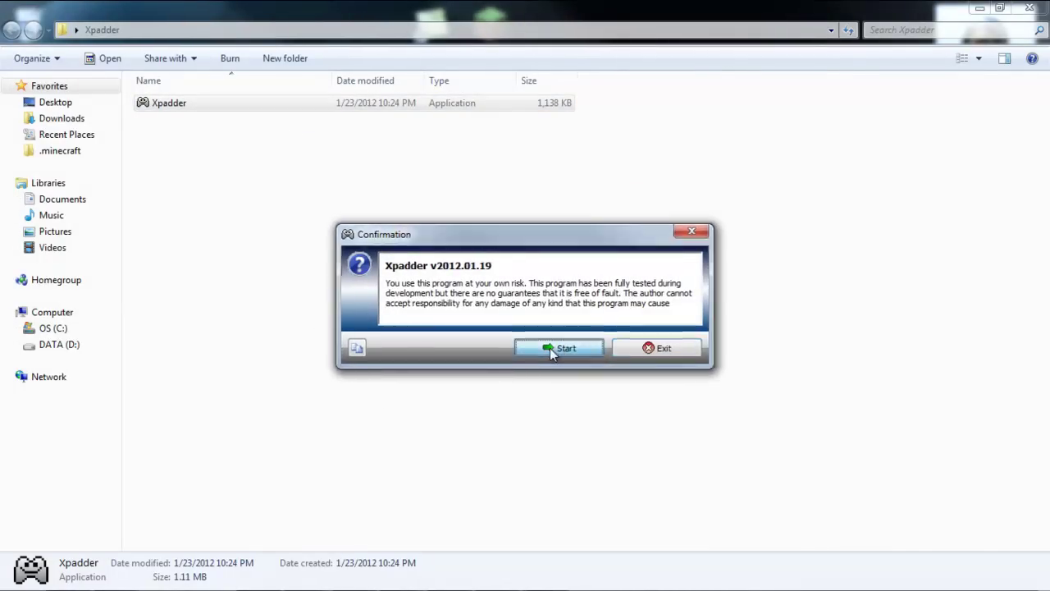
left_click(552, 347)
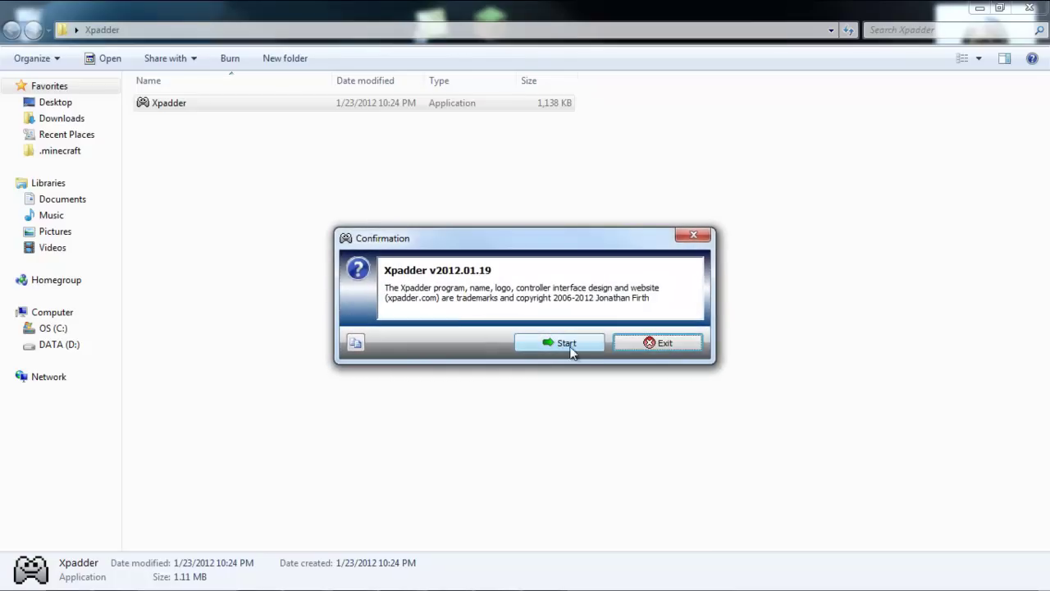
left_click(595, 344)
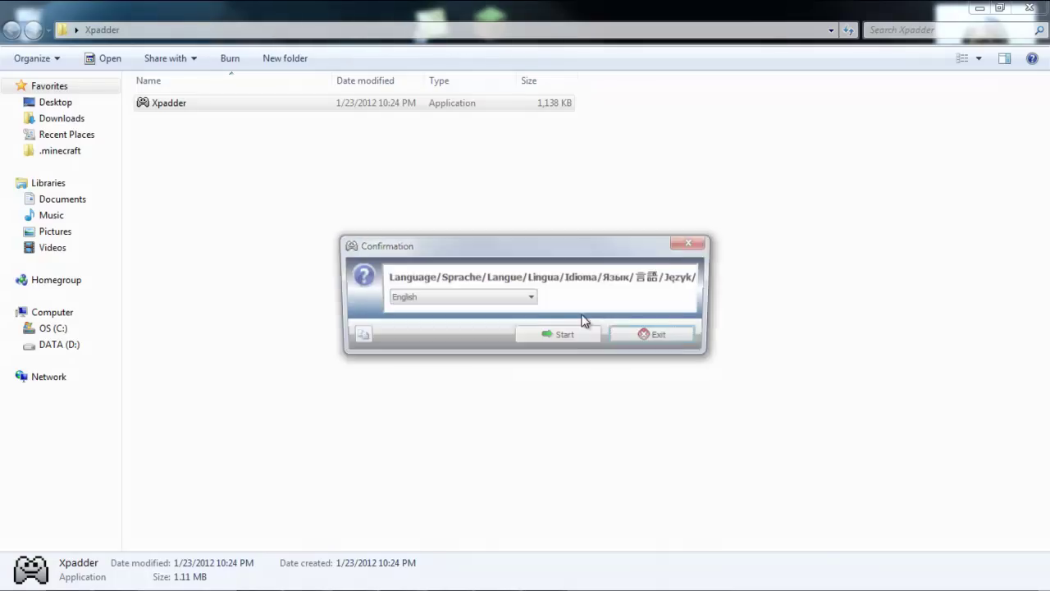
- Complete the first-run setup in English, using the program location as default save and open location and adding file associations
left_click(534, 342)
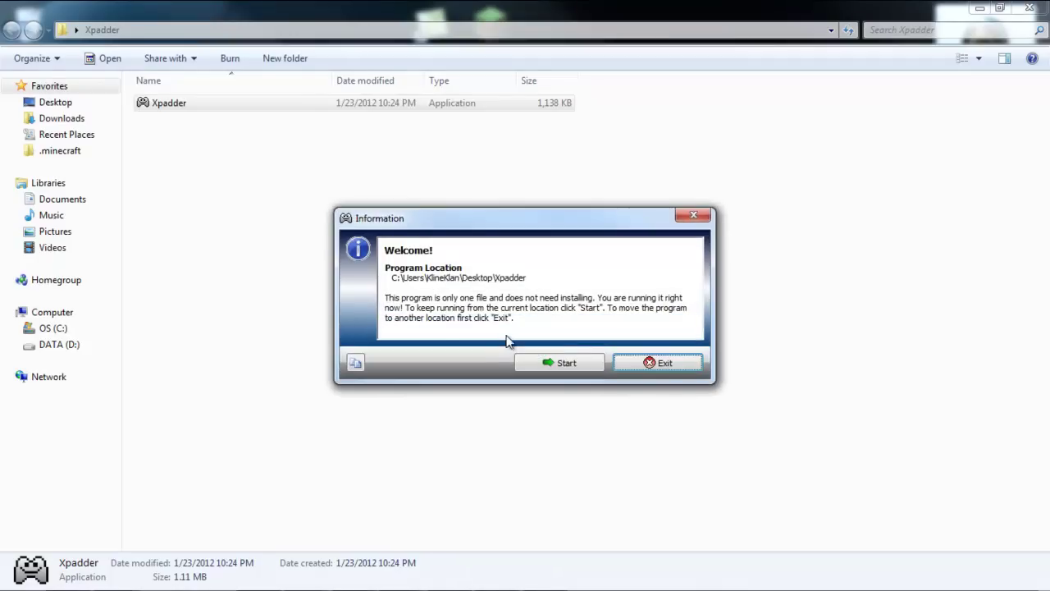
left_click(539, 359)
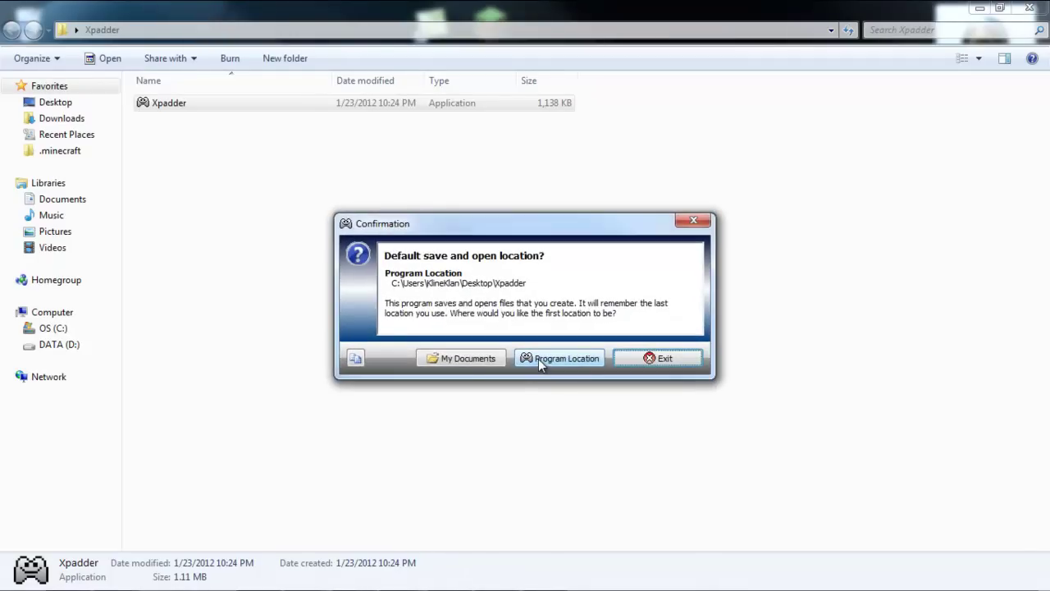
left_click(555, 359)
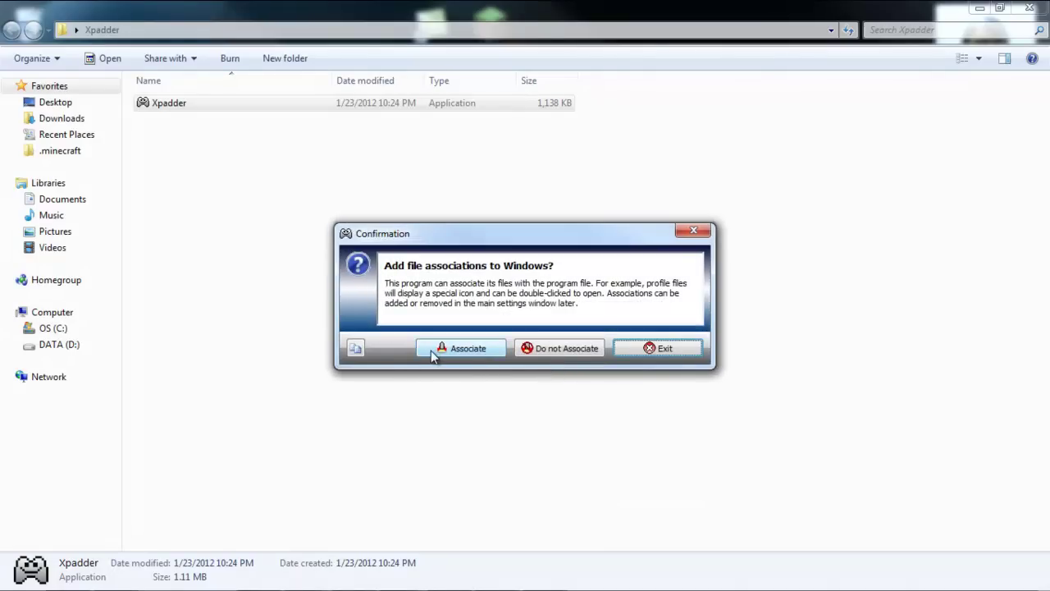
left_click(439, 350)
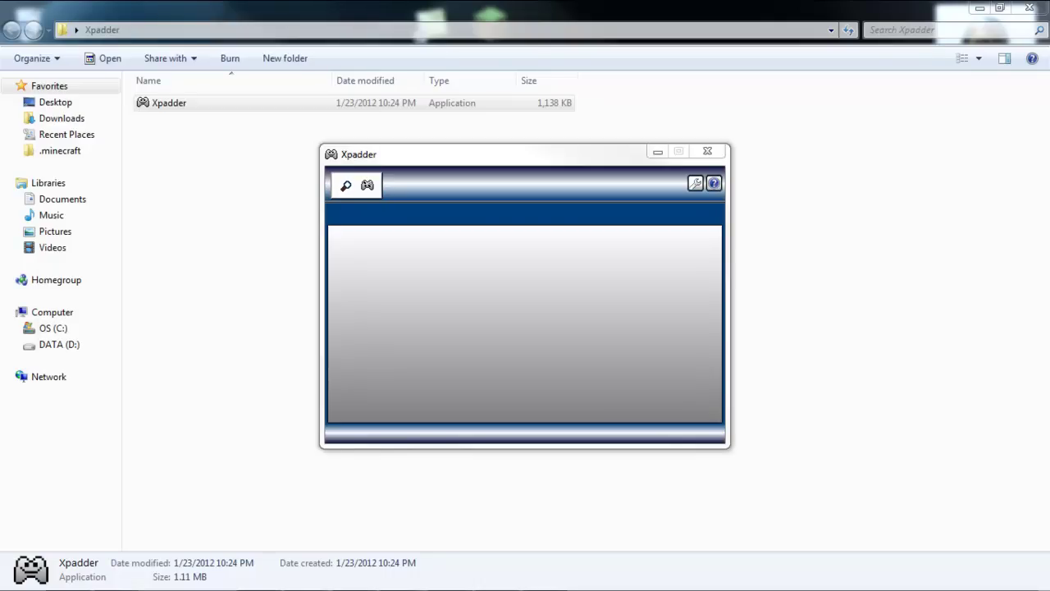
- Show the website's Game Controller DataBase in the browser and list the models made by Logitech
left_click_drag(1049, 212, 539, 4)
left_click_drag(119, 148, 122, 284)
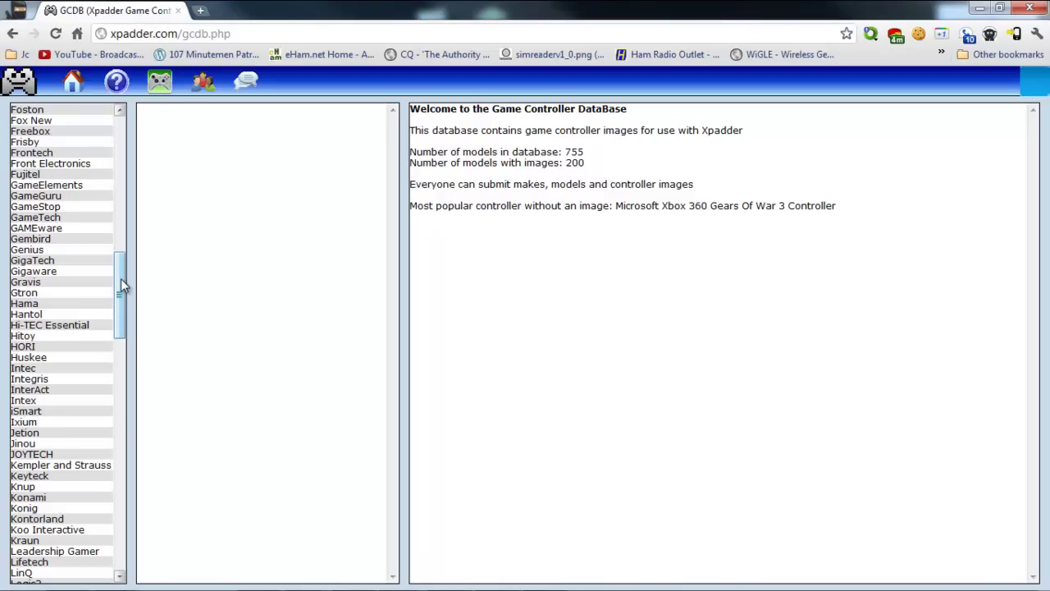
scroll(59, 284, "down", 2)
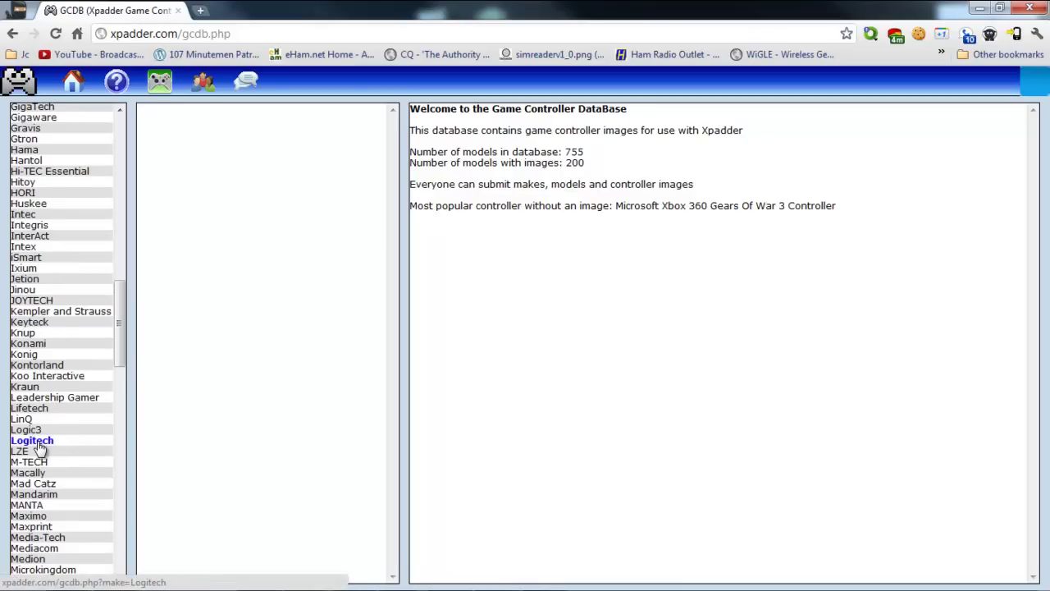
left_click(36, 443)
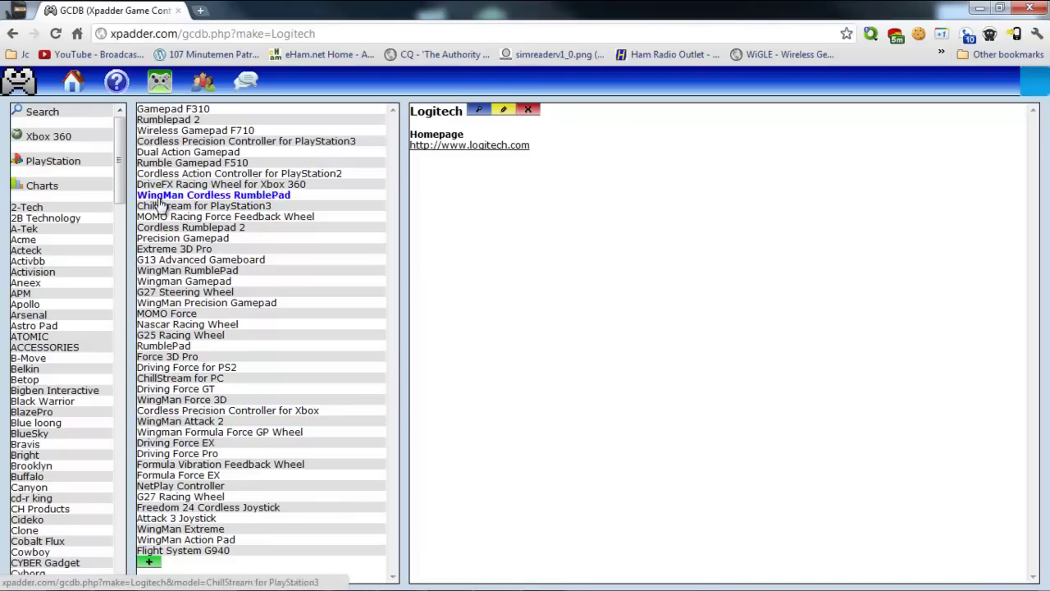
- Examine the controller images of several Logitech models, including Rumblepad 2, Wireless Gamepad F710, Extreme 3D Pro, RumblePad and Force 3D Pro
left_click(166, 110)
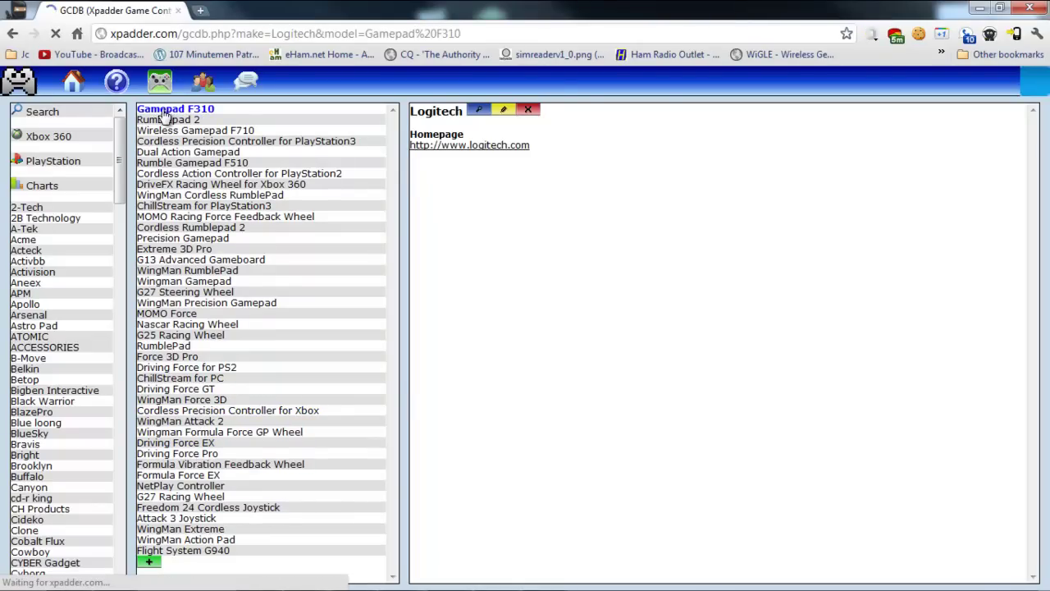
left_click(162, 121)
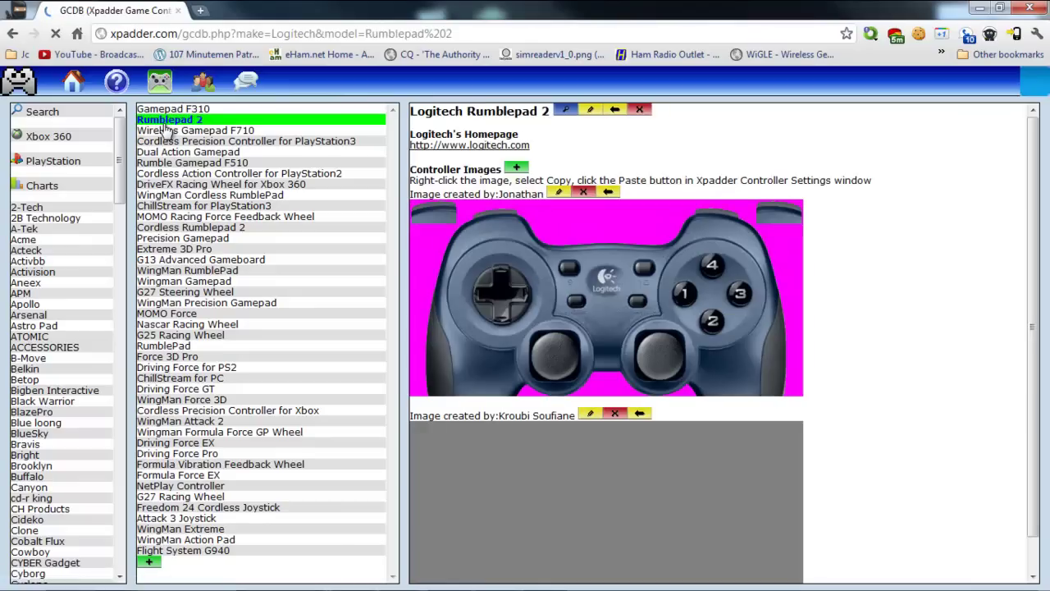
left_click(164, 131)
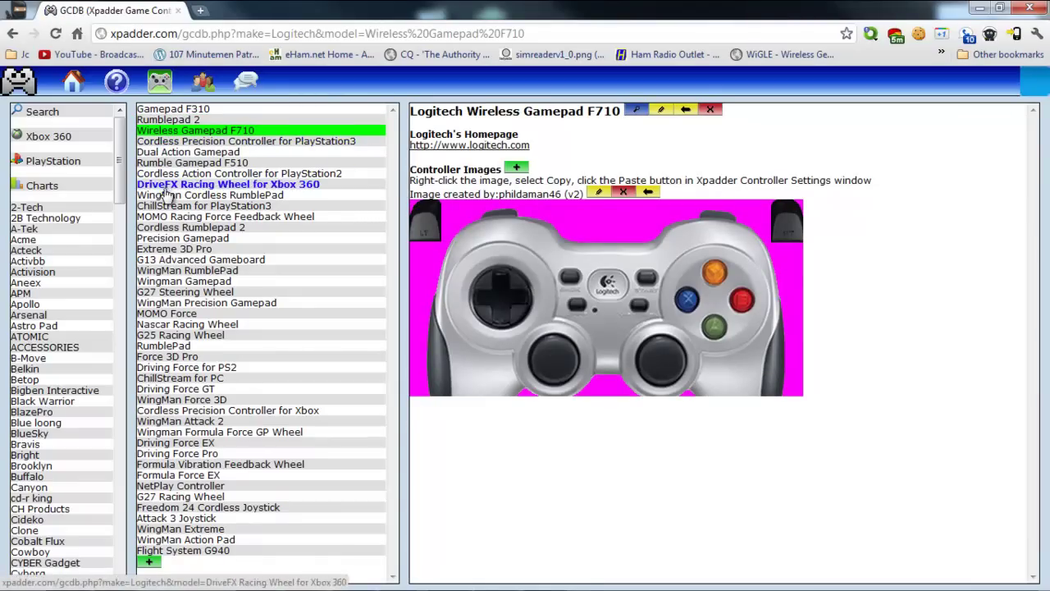
left_click(187, 249)
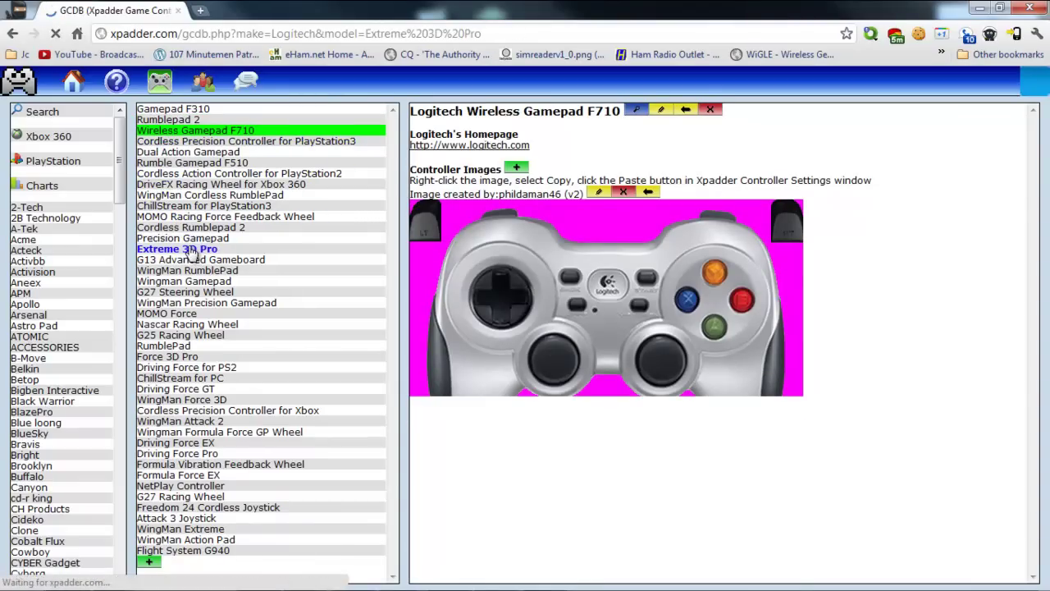
scroll(681, 337, "down", 1)
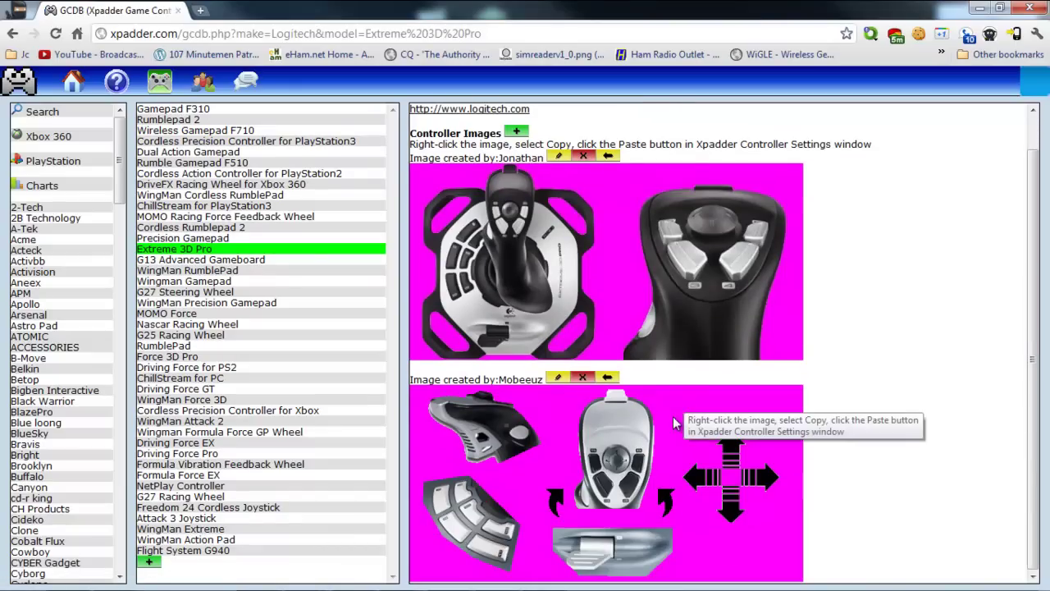
scroll(667, 474, "up", 1)
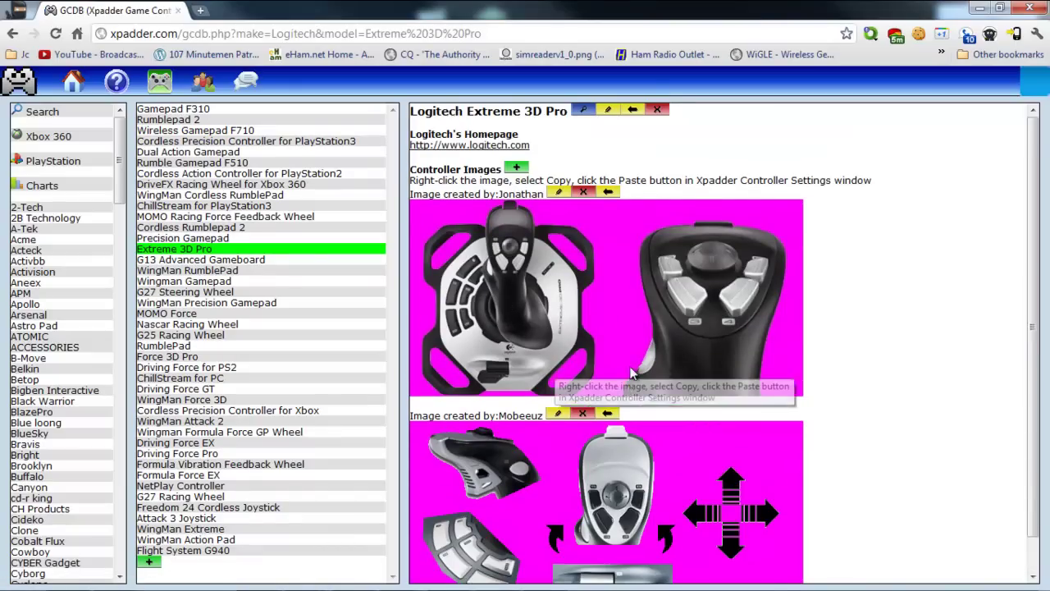
scroll(627, 424, "down", 1)
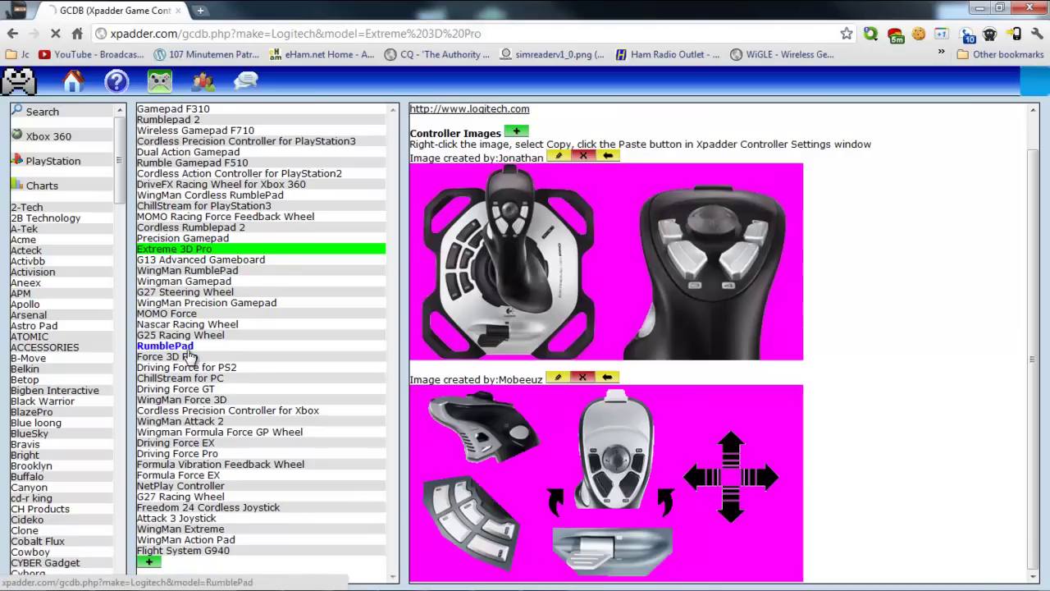
left_click(187, 346)
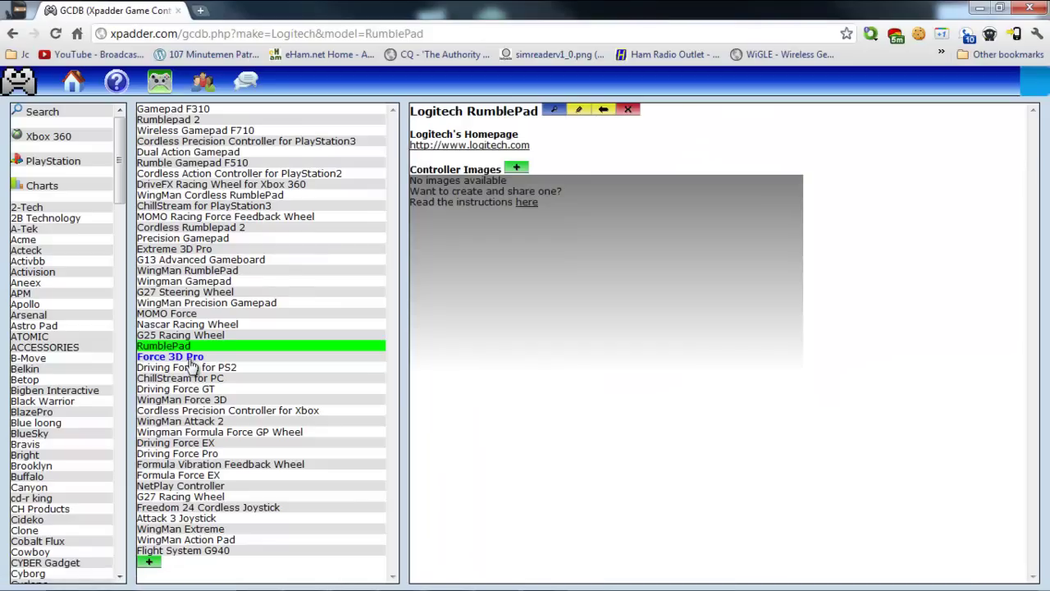
left_click(189, 358)
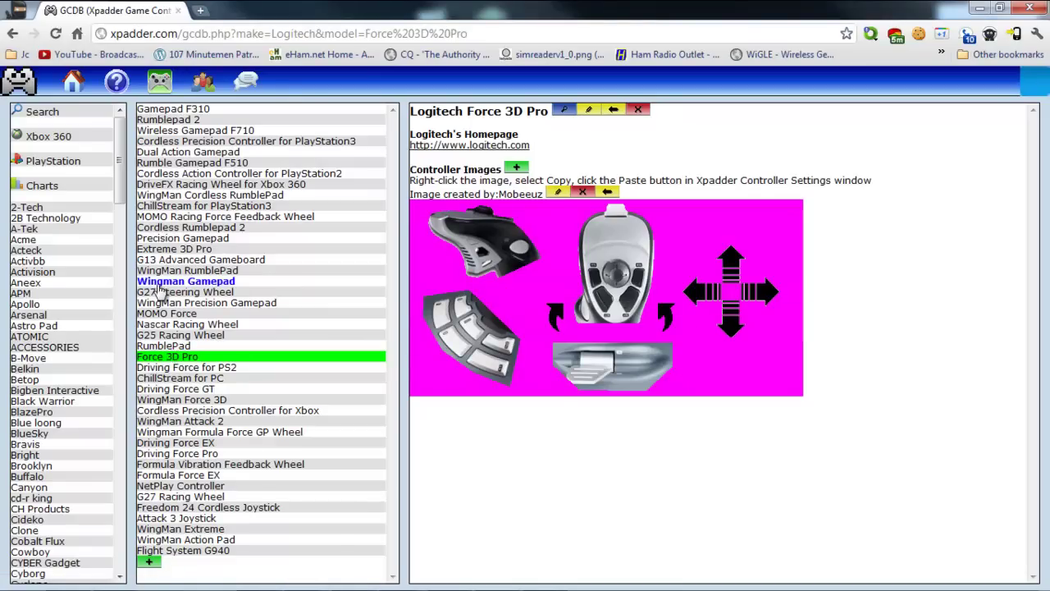
- Open the Logitech Extreme 3D Pro entry and copy its second controller image, the one with the four-arrow cross
left_click(163, 253)
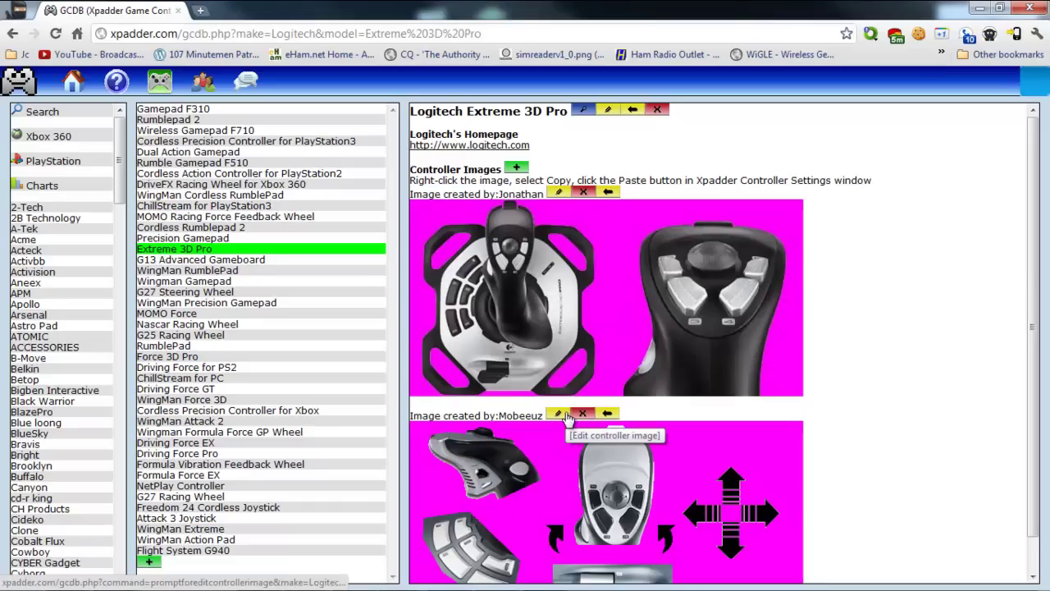
right_click(546, 443)
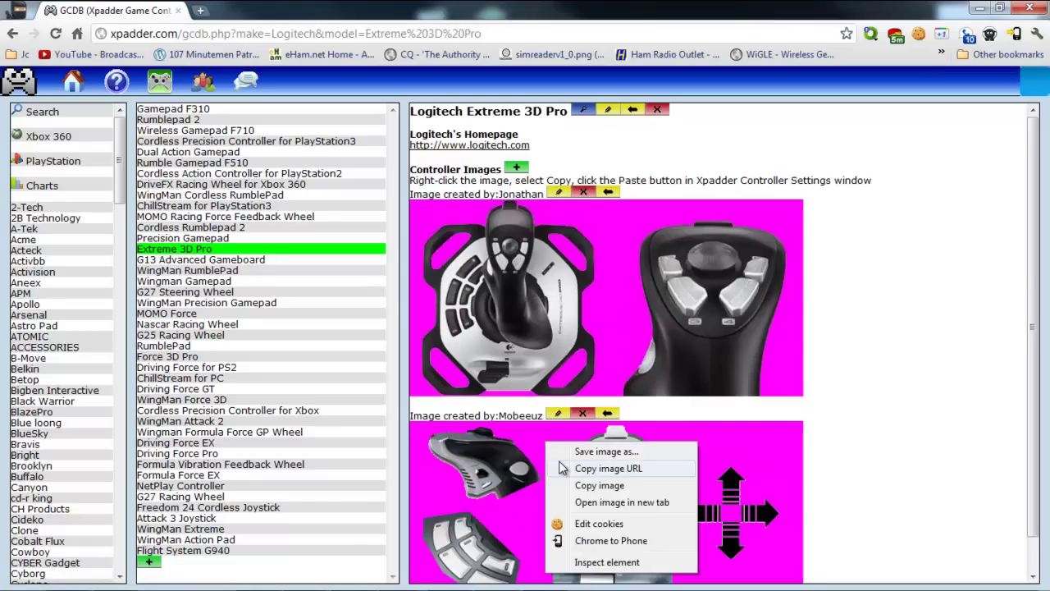
left_click(580, 484)
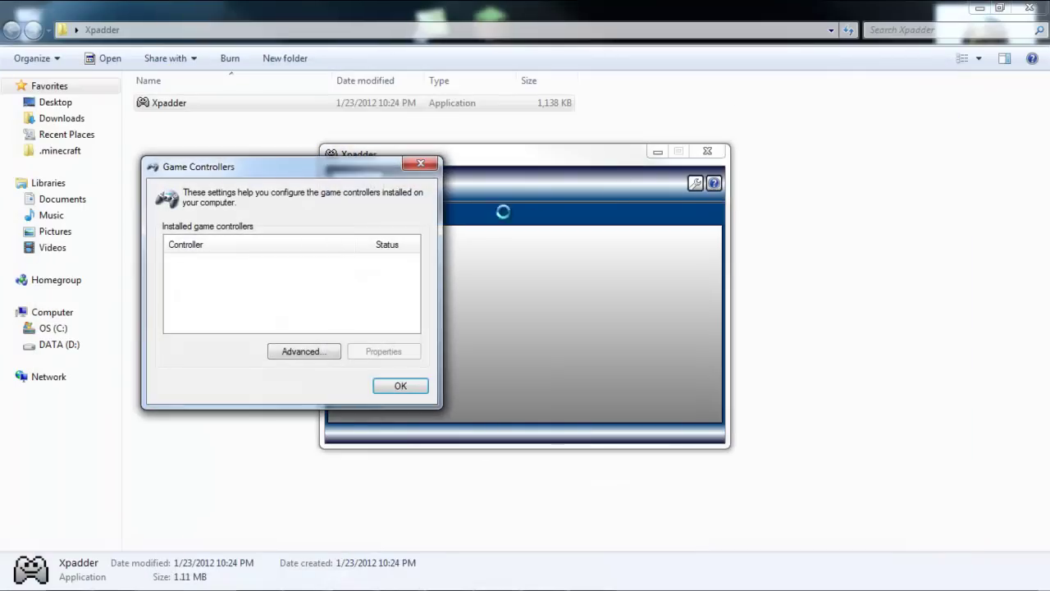
- Close the Game Controllers dialog and arrange the driver installation status window beside the Xpadder window
left_click(400, 389)
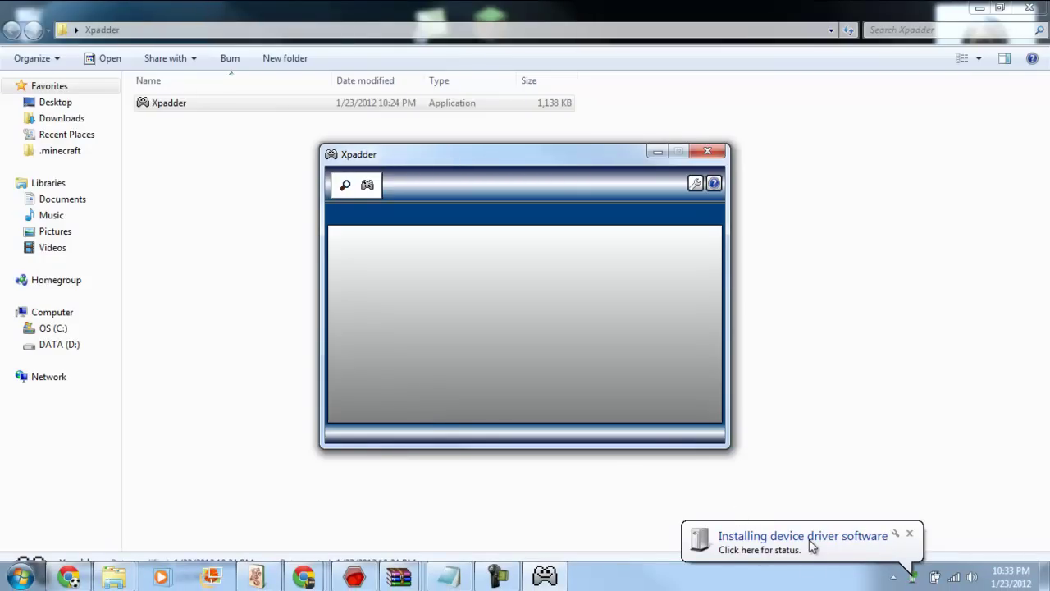
left_click(809, 539)
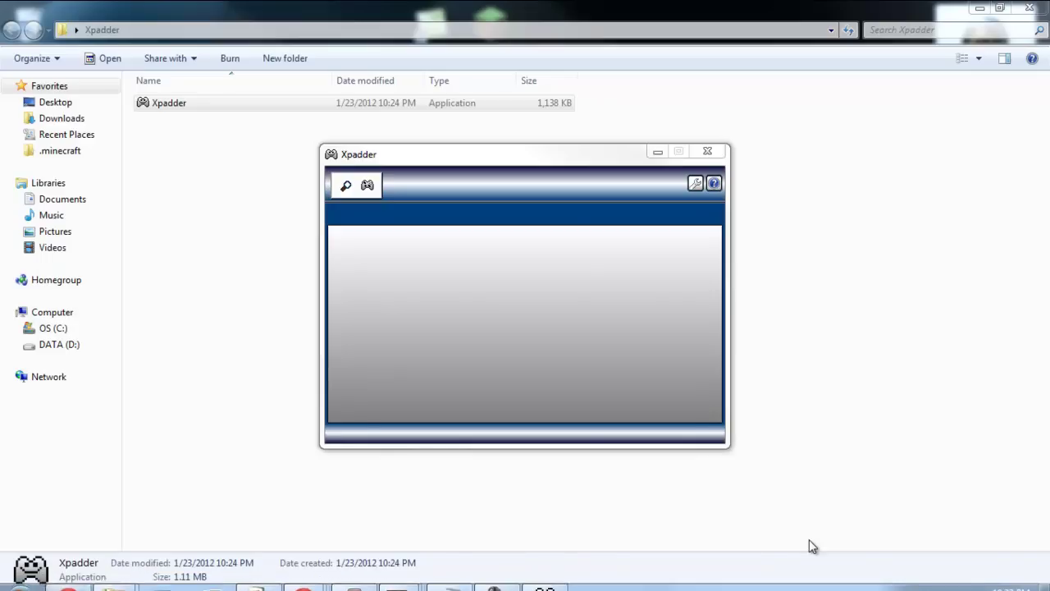
left_click_drag(730, 135, 709, 83)
left_click_drag(519, 163, 276, 195)
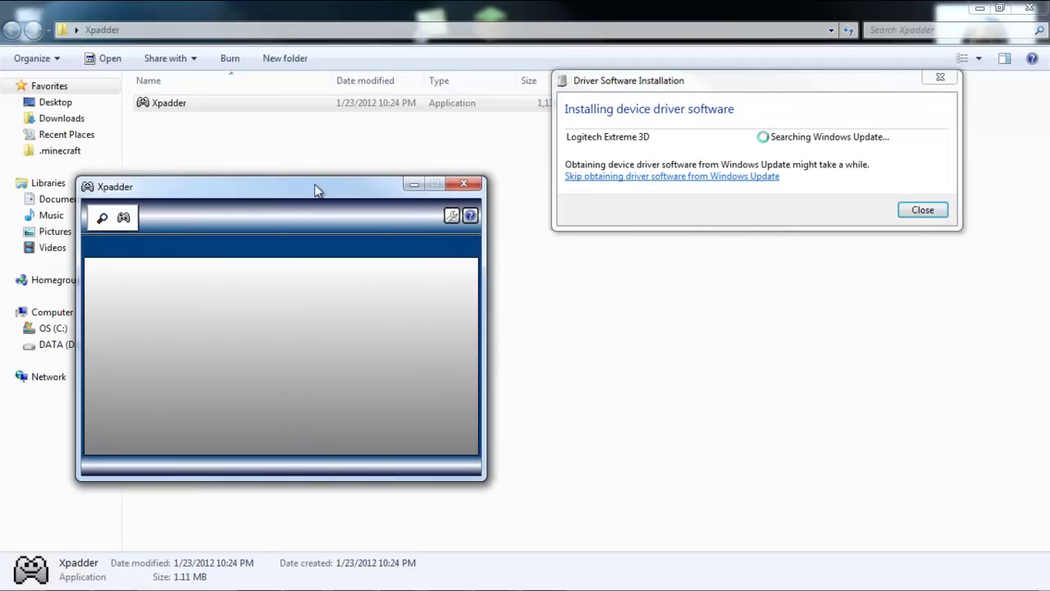
left_click(709, 86)
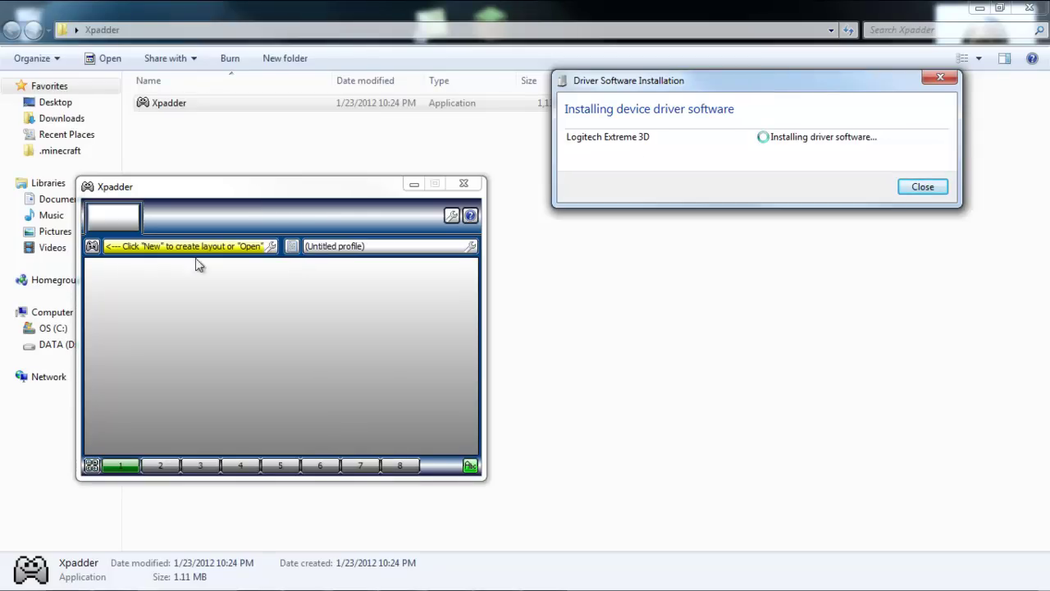
- Create a new controller layout for the Logitech Extreme 3D and paste the copied image into it
left_click(91, 246)
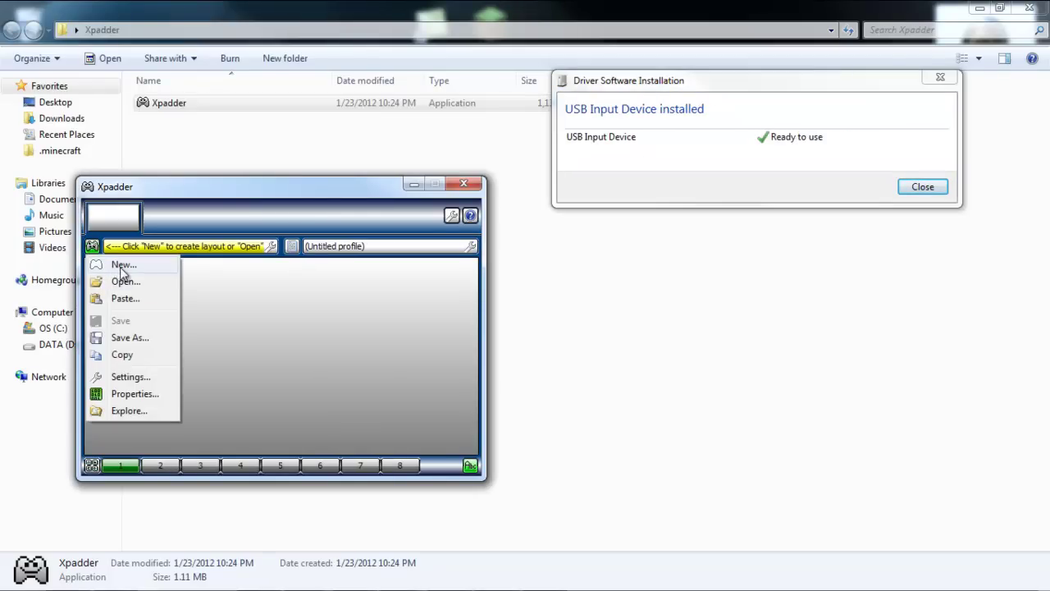
left_click(121, 265)
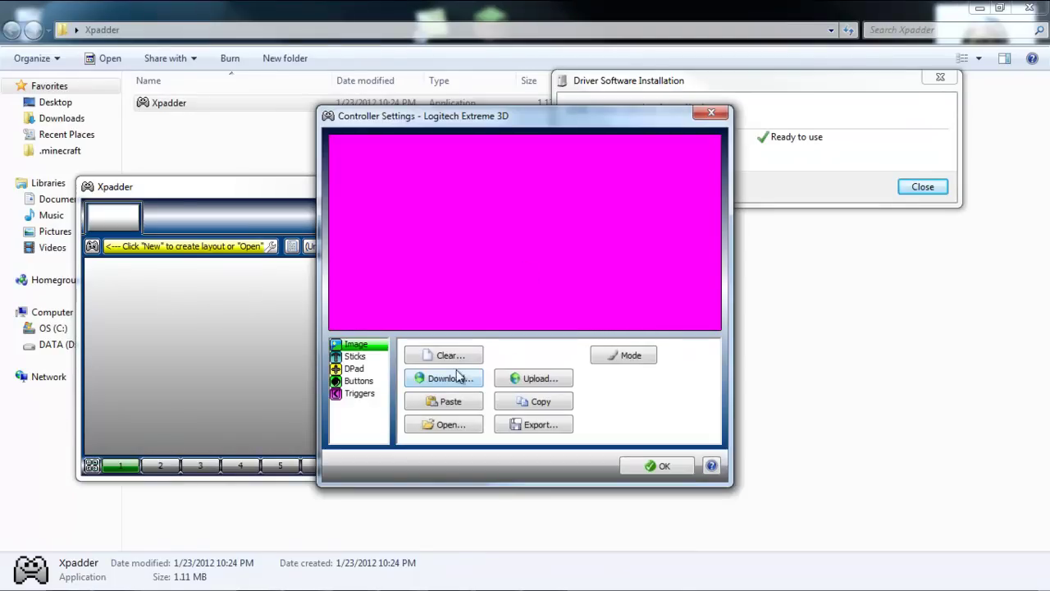
left_click(462, 402)
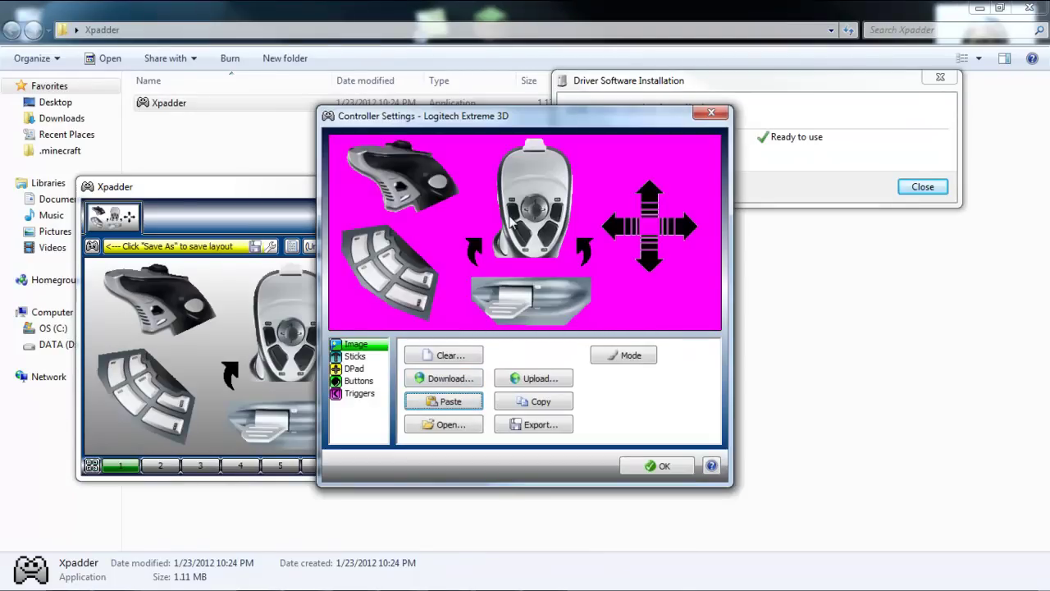
- Enable the first stick in the controller settings and start detecting its axes
left_click(354, 357)
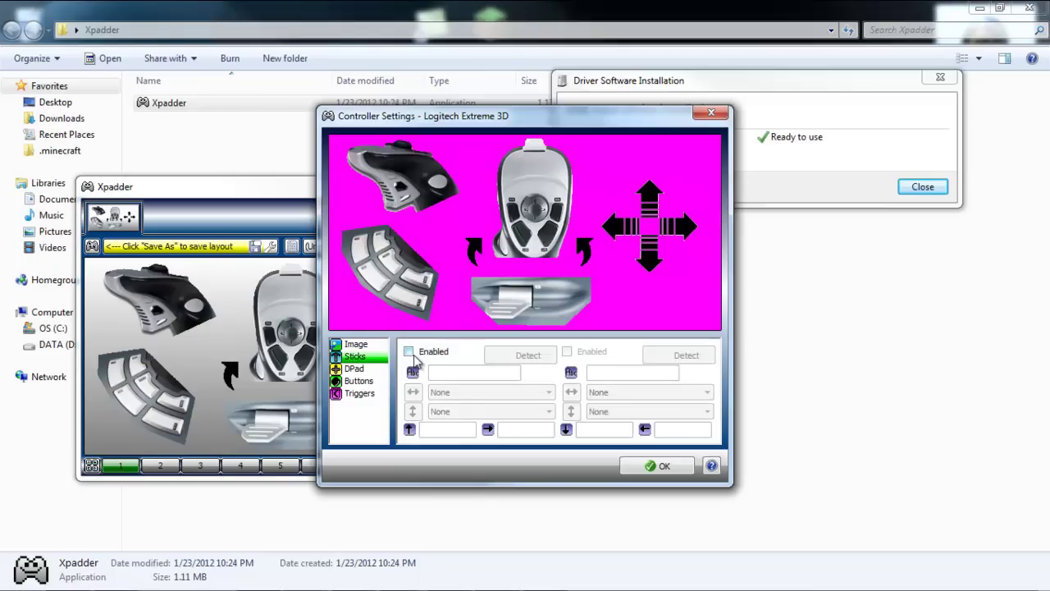
left_click(409, 352)
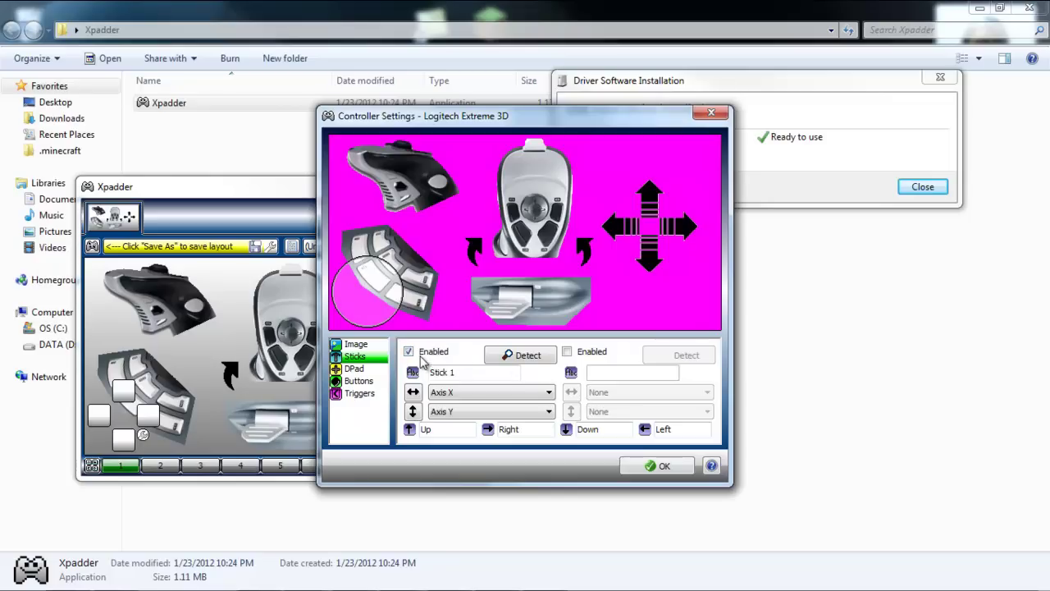
left_click(526, 358)
- Center the Stick 1 marker on the four-arrow cross in the image, and arrange the settings and main windows side by side
left_click_drag(356, 305, 635, 240)
left_click_drag(462, 117, 657, 117)
left_click_drag(319, 188, 293, 130)
left_click(706, 116)
left_click_drag(844, 229, 846, 225)
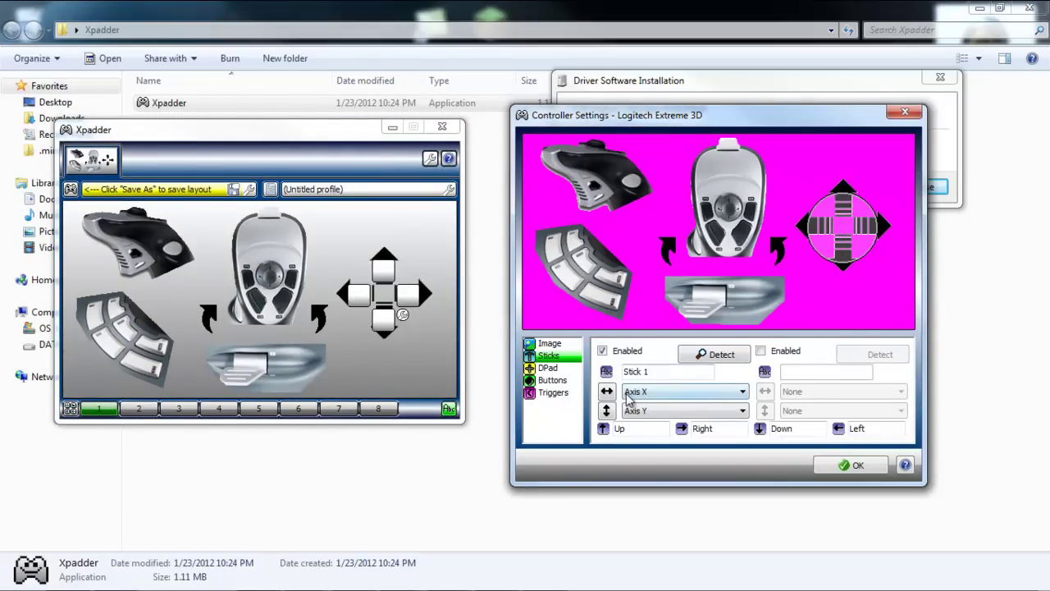
- Enable the DPad and place its marker over the hat switch area in the joystick's front view
left_click(544, 370)
left_click(627, 352)
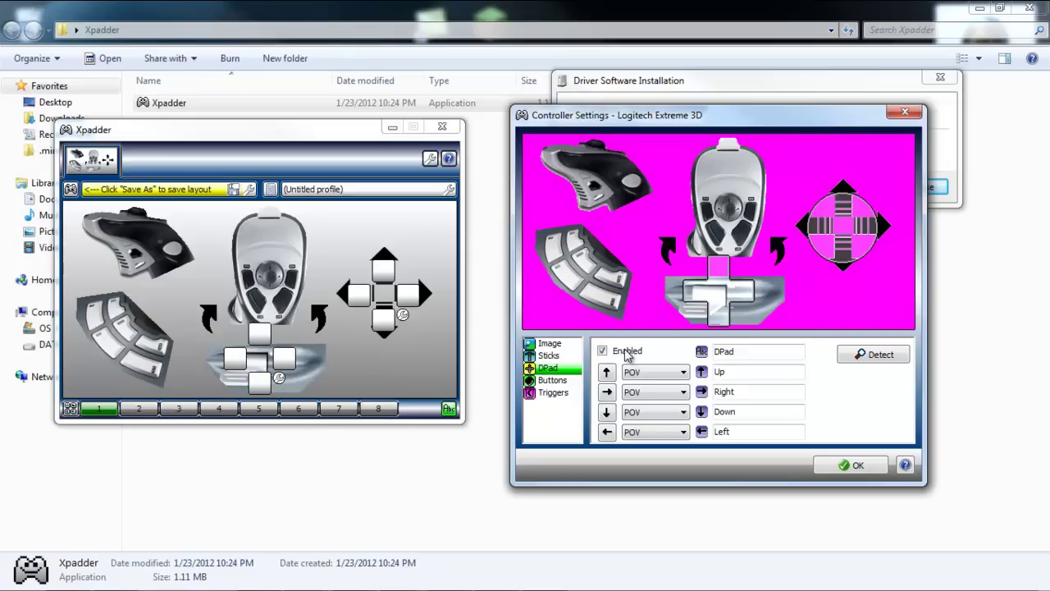
left_click_drag(727, 293, 730, 187)
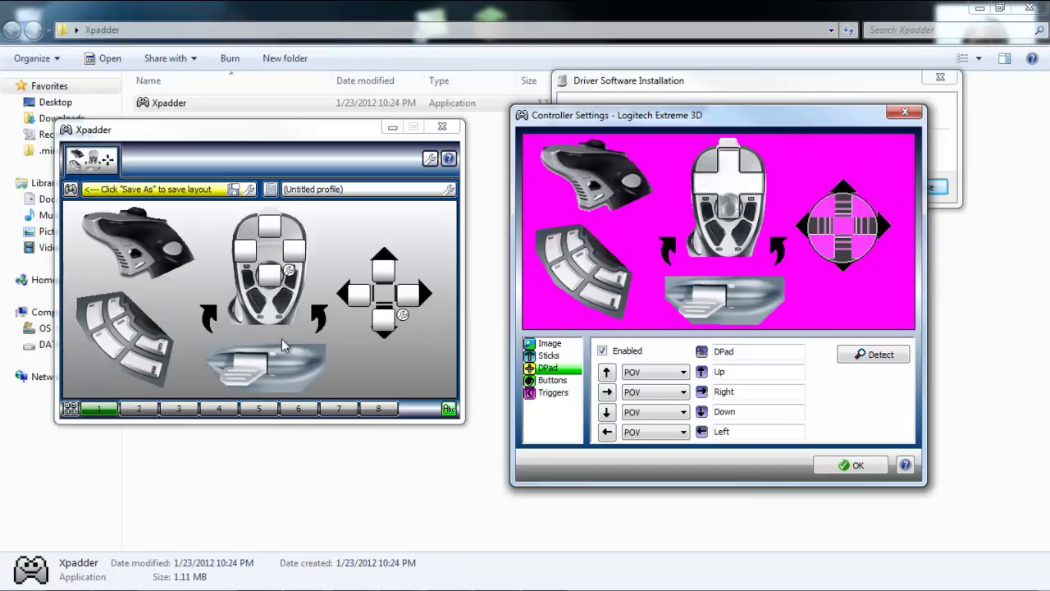
- Add Button 1 and Button 2 to the layout and place their markers on the trigger and round thumb button in the side view
left_click(563, 382)
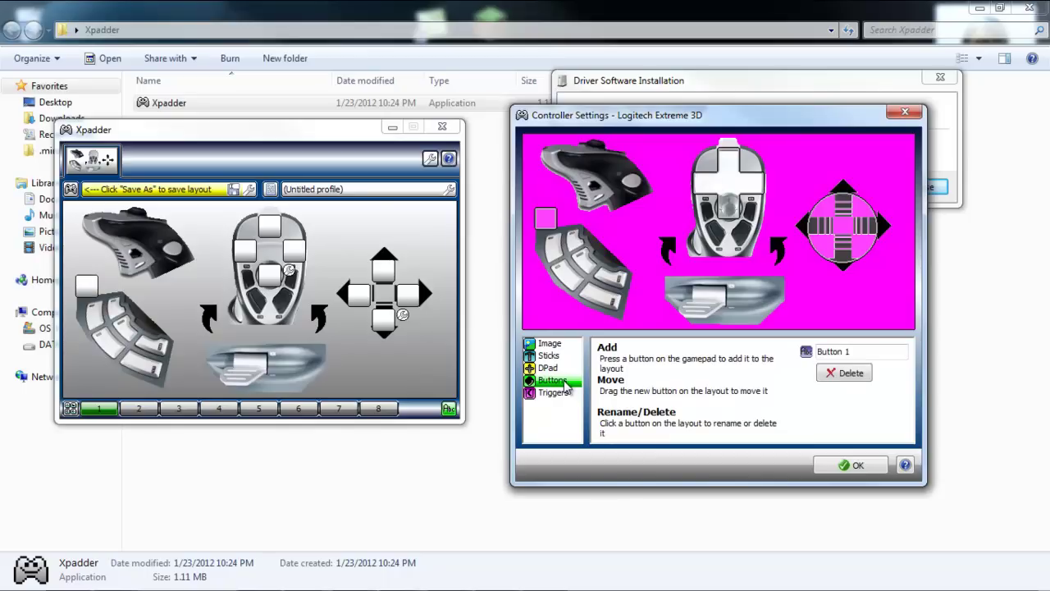
left_click_drag(546, 216, 594, 186)
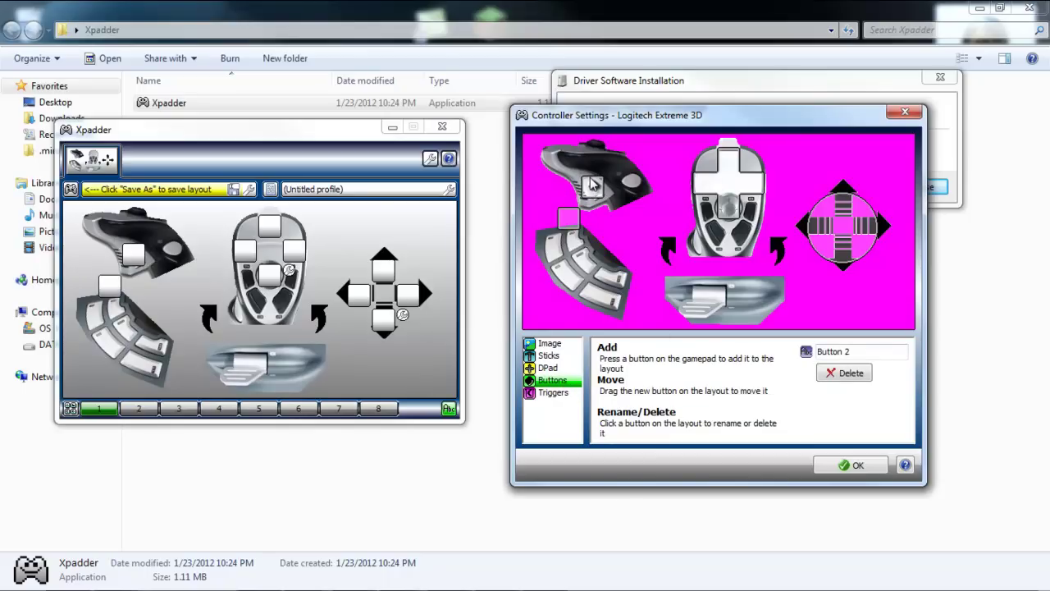
left_click_drag(569, 218, 633, 179)
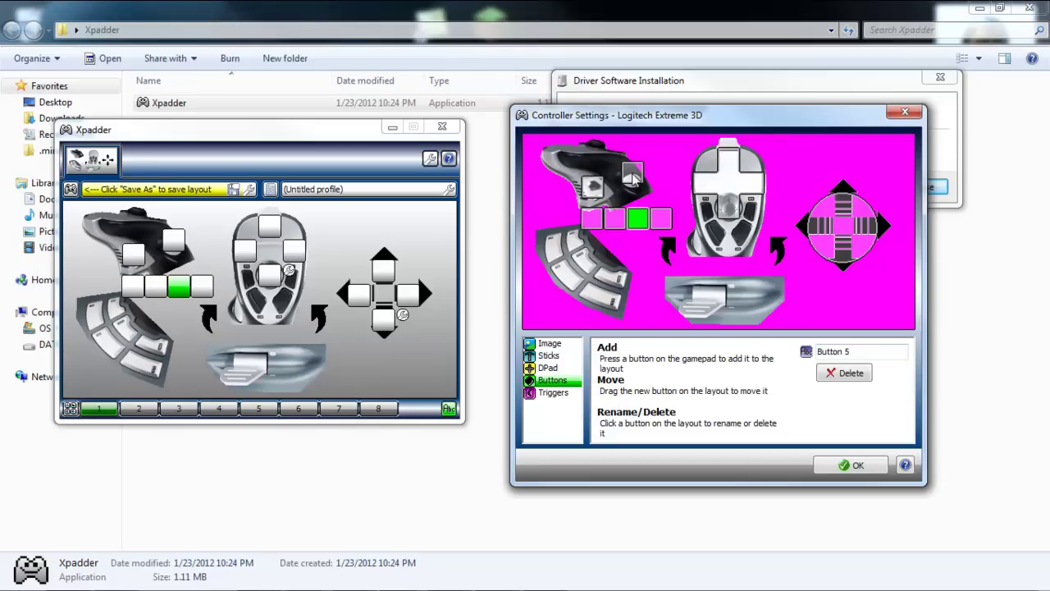
- Place the Button 3 to Button 6 markers on the four buttons around the hat in the joystick's front view
left_click_drag(639, 217, 701, 210)
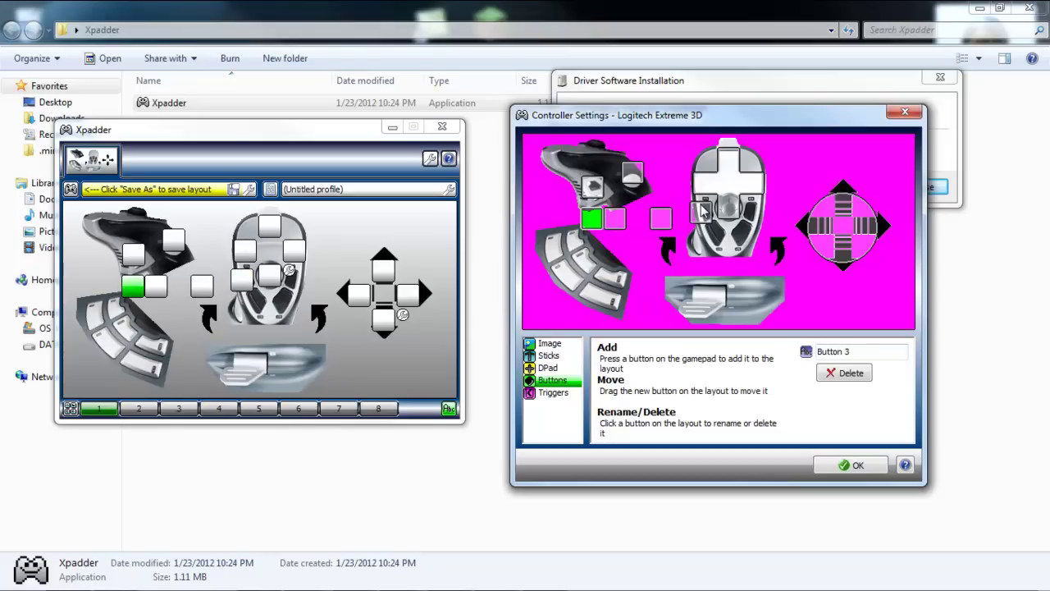
left_click_drag(591, 215, 714, 238)
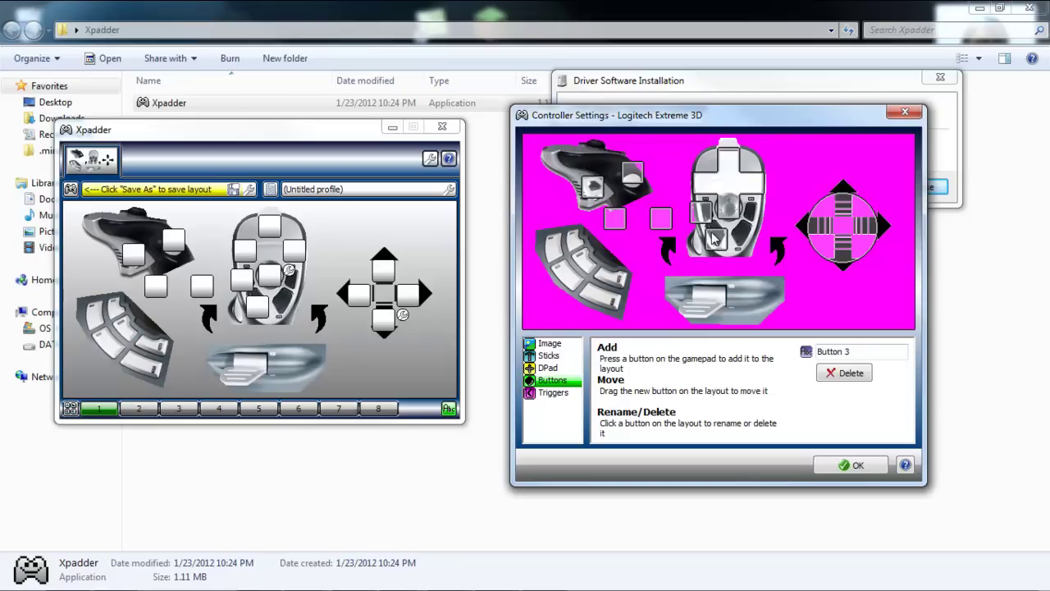
left_click_drag(614, 228, 744, 238)
left_click_drag(659, 220, 758, 210)
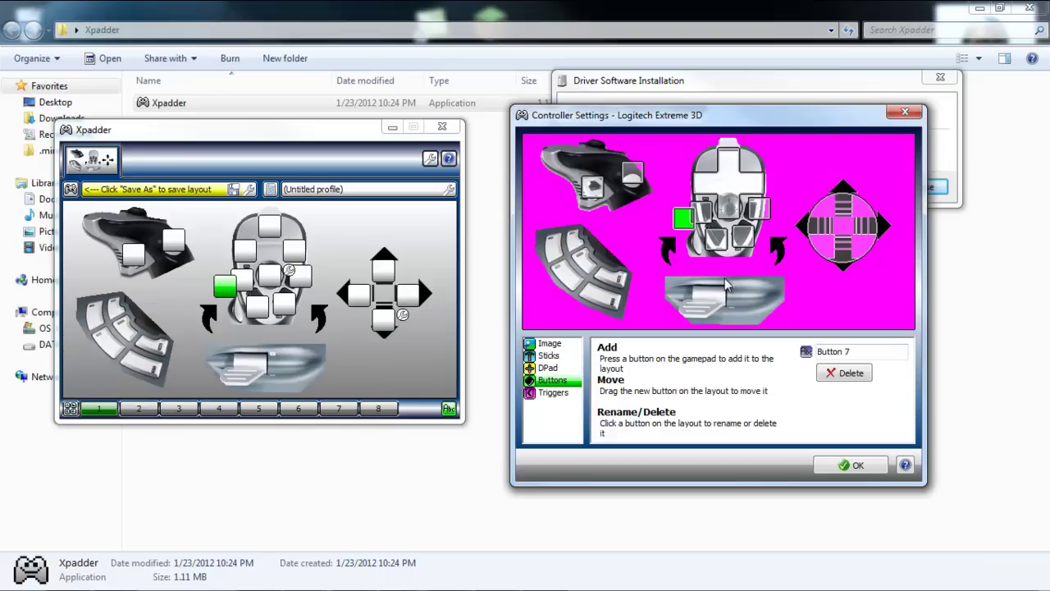
- Place the markers for Button 7 and the following buttons on the base button pad, and realign the Button 5 marker on the stick
left_click_drag(689, 218, 542, 242)
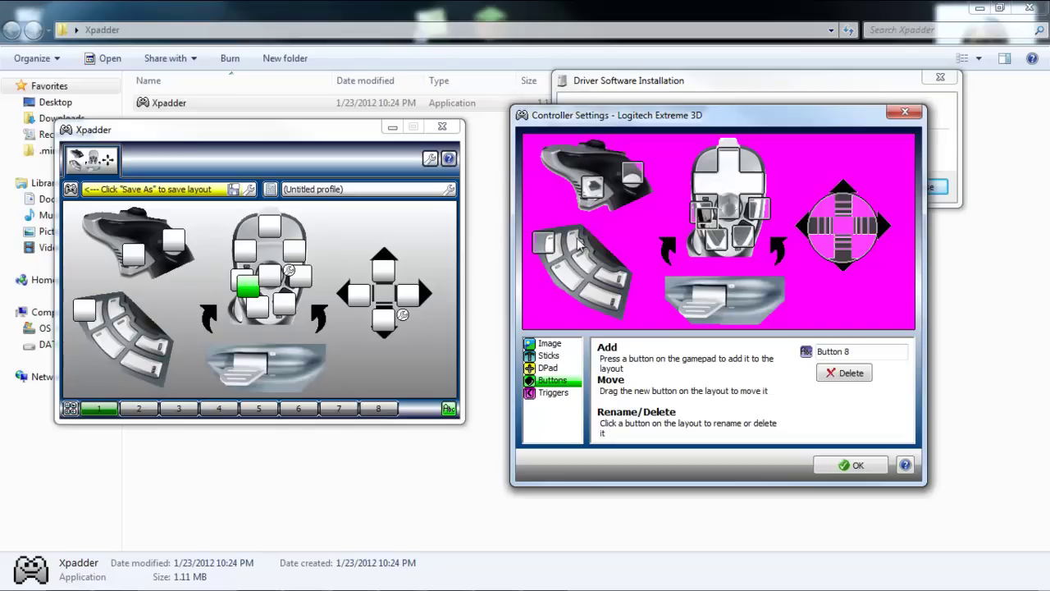
left_click_drag(696, 220, 572, 250)
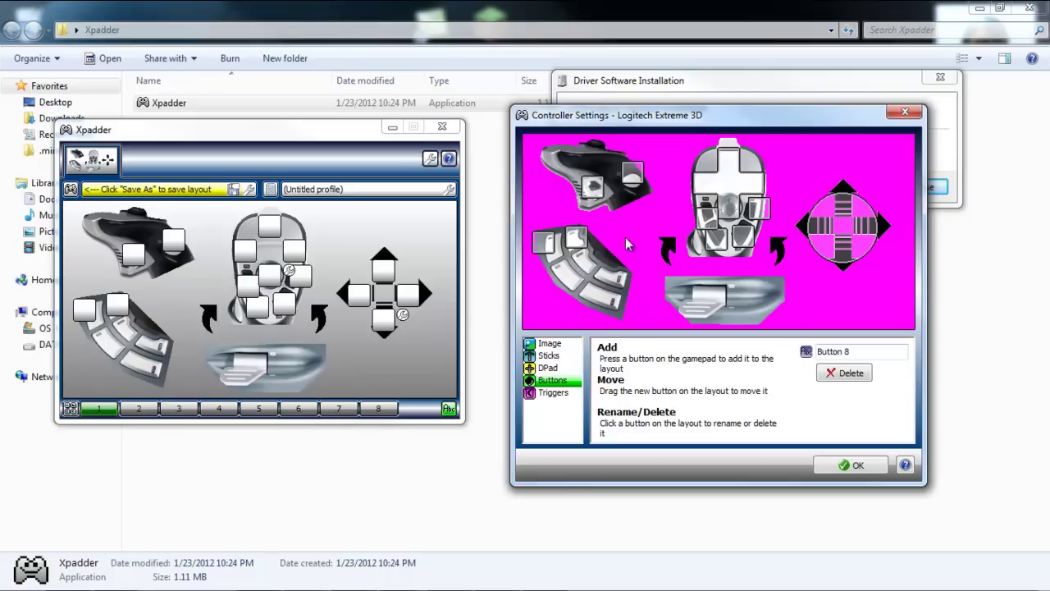
left_click_drag(706, 233, 705, 211)
left_click_drag(629, 260, 576, 237)
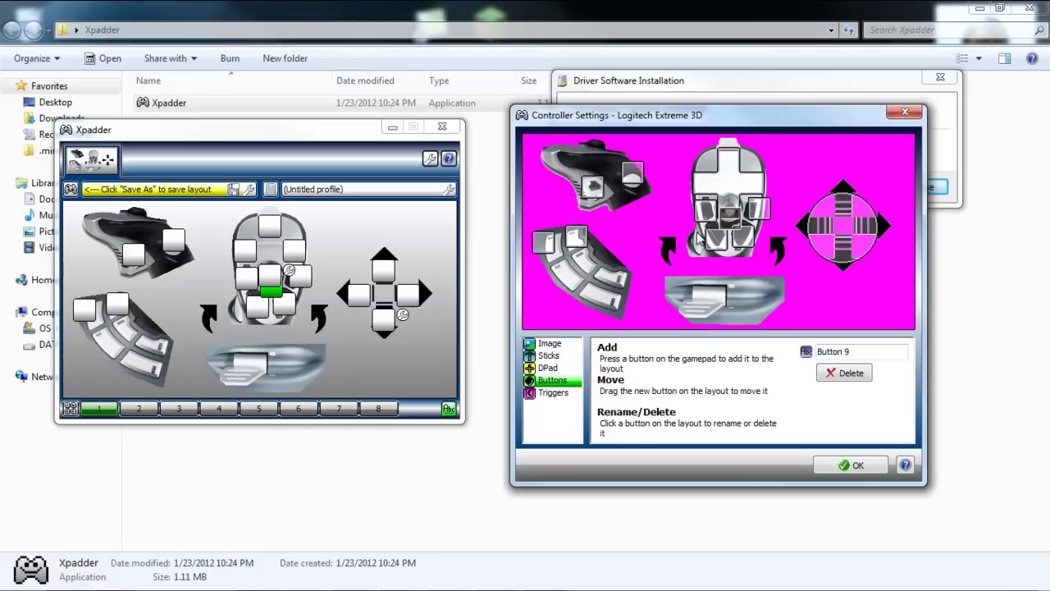
left_click_drag(730, 220, 562, 283)
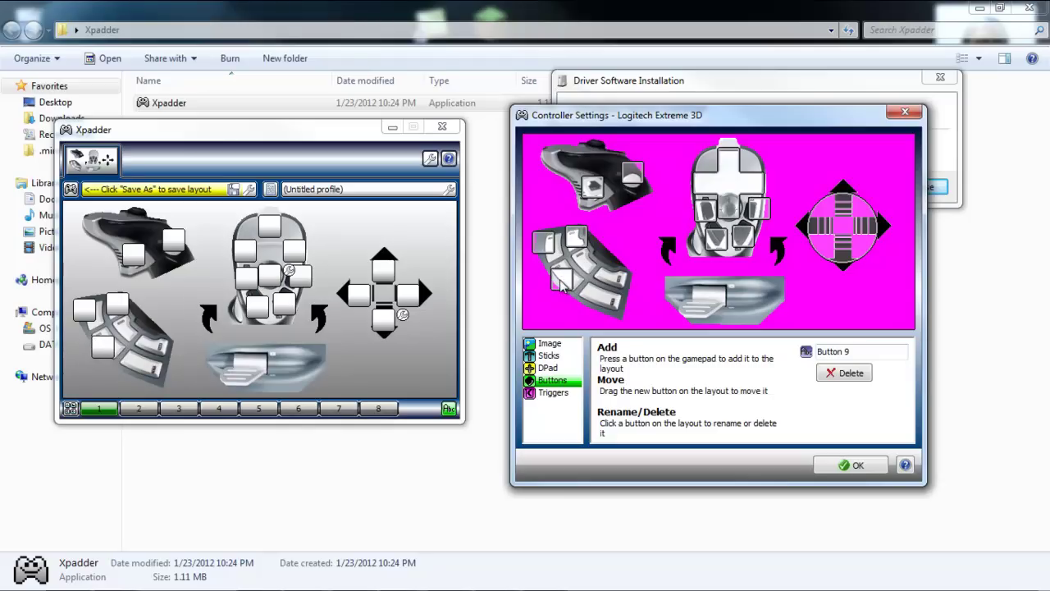
left_click_drag(776, 226, 599, 299)
left_click_drag(798, 220, 611, 273)
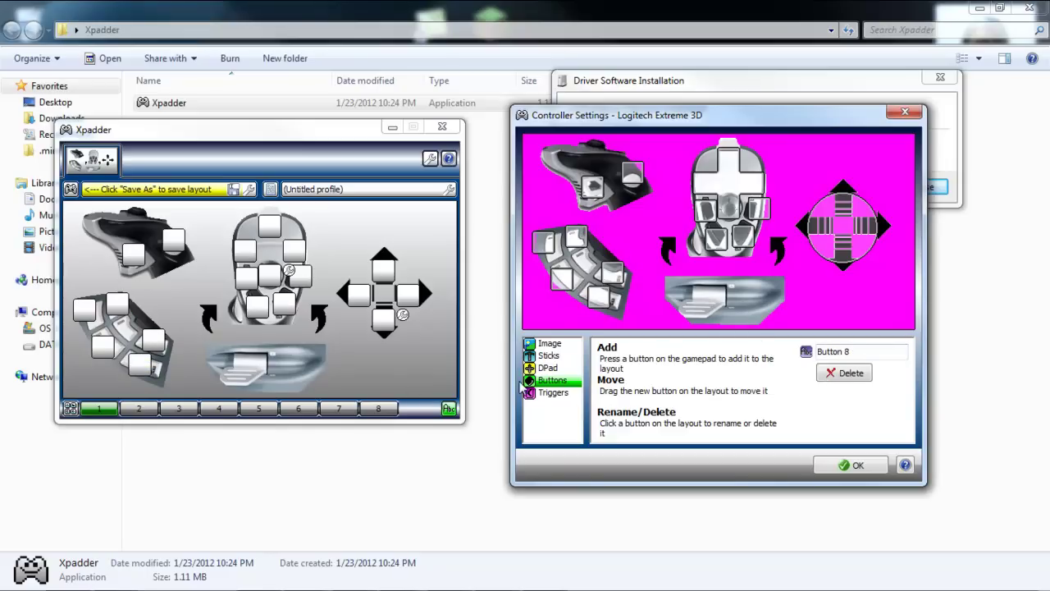
- Enable the triggers on the RZ axis, place their markers on the two curved twist arrows, and accept the controller settings
left_click(551, 393)
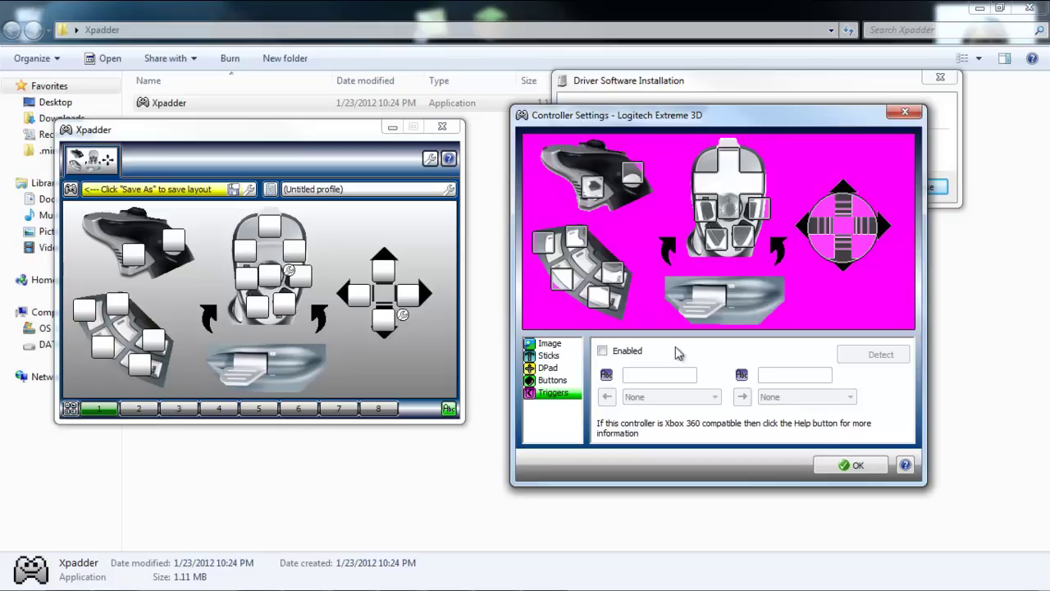
left_click(628, 354)
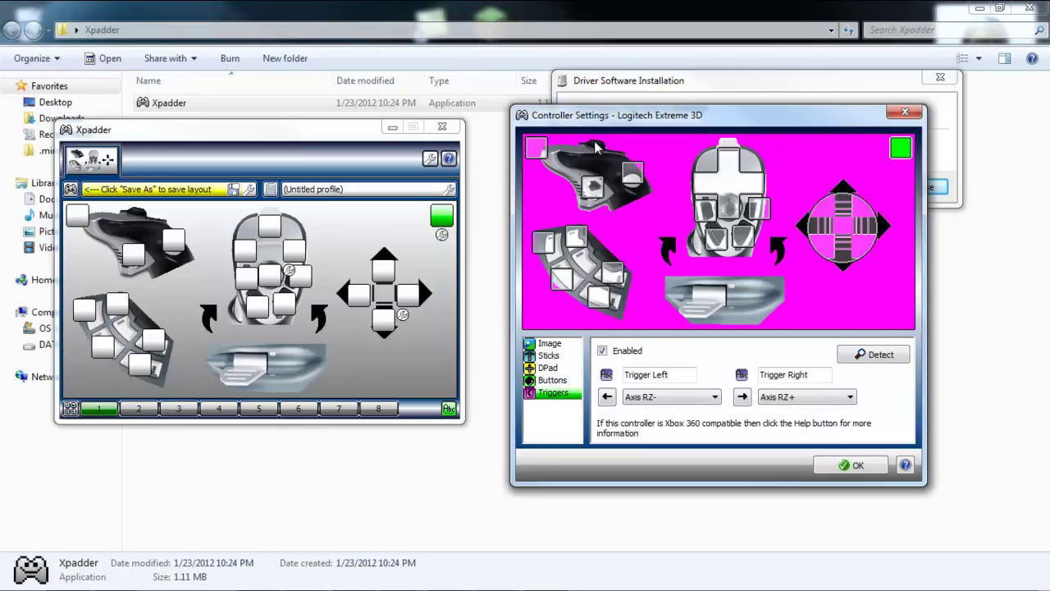
left_click_drag(537, 148, 665, 250)
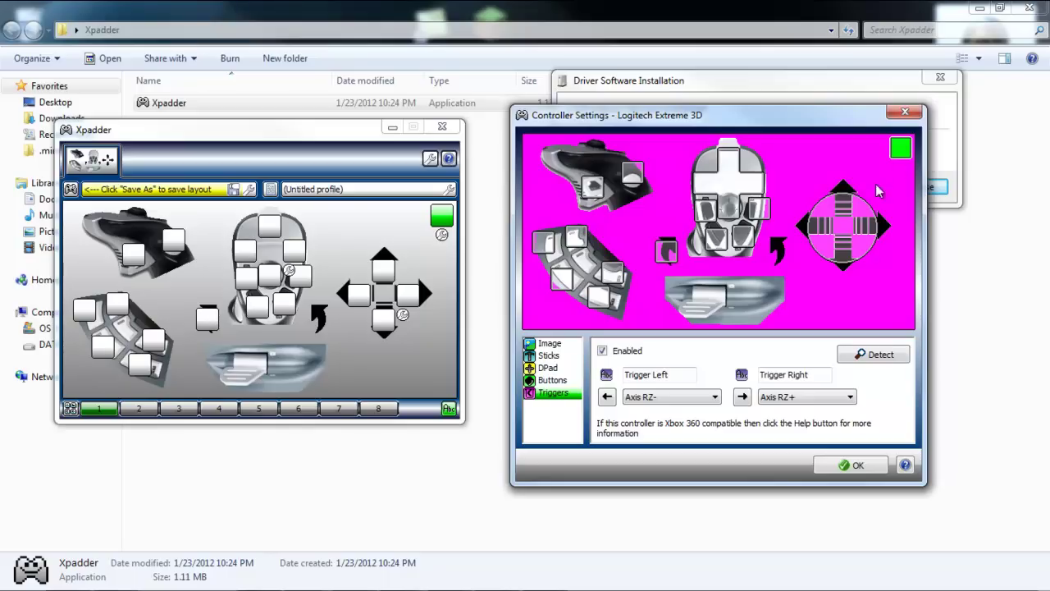
left_click_drag(902, 152, 800, 267)
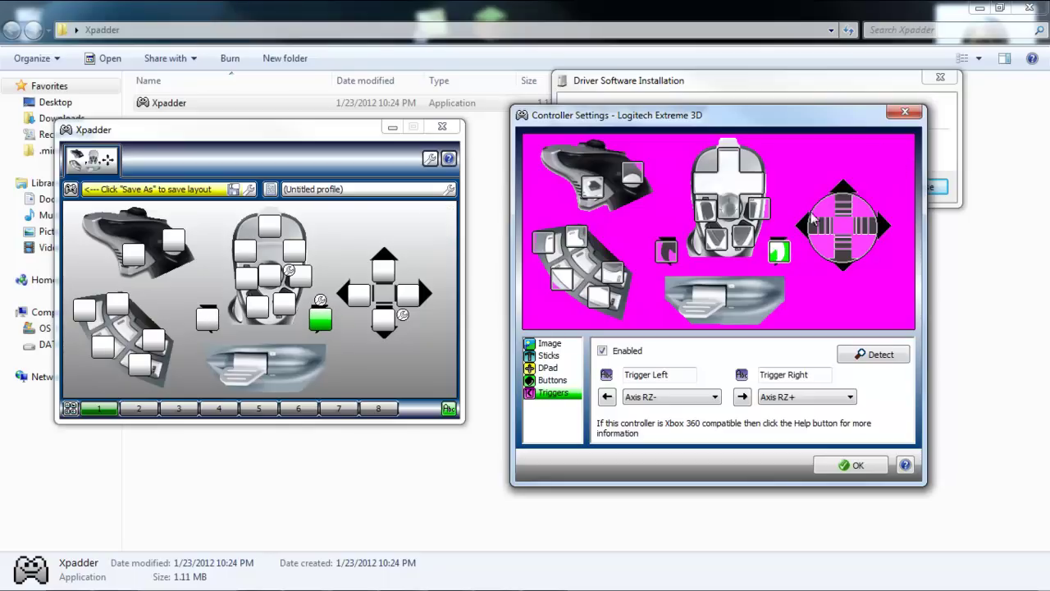
left_click(837, 466)
- Set the Trigger Right dead zone to 50%
left_click_drag(352, 138, 744, 88)
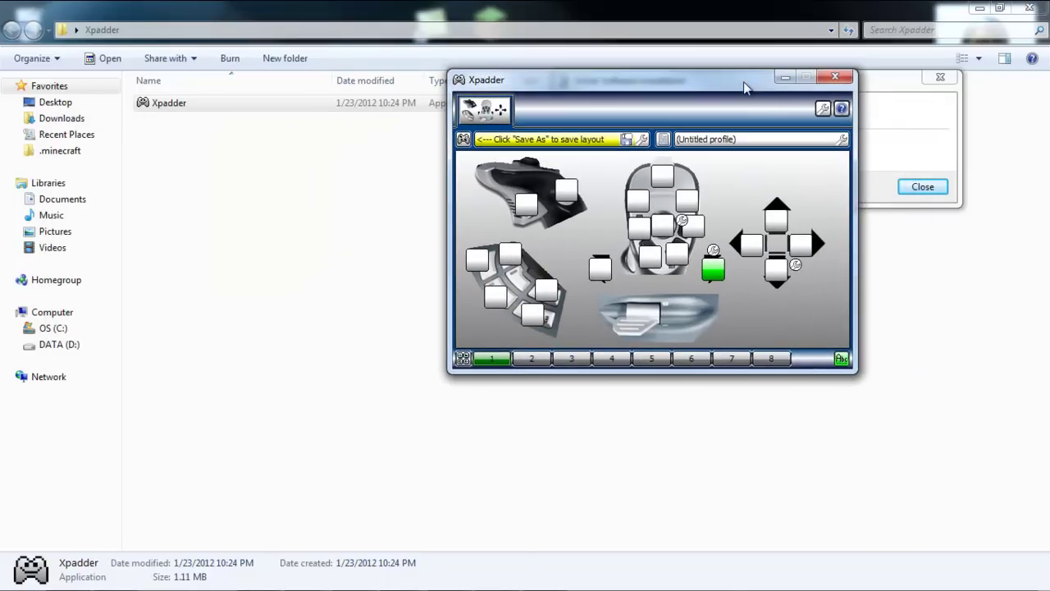
left_click(713, 250)
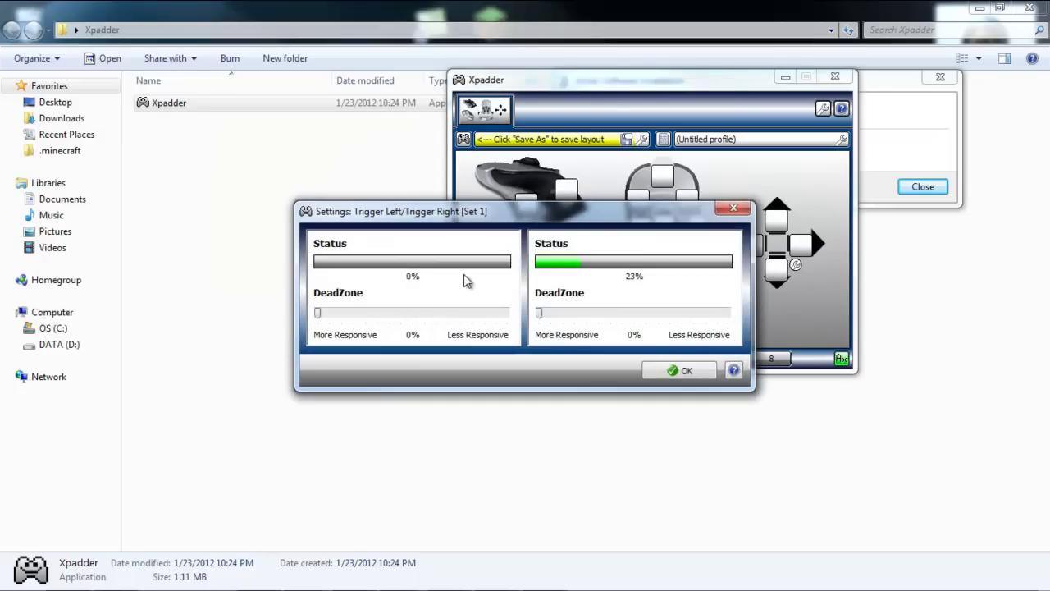
left_click_drag(540, 315, 634, 317)
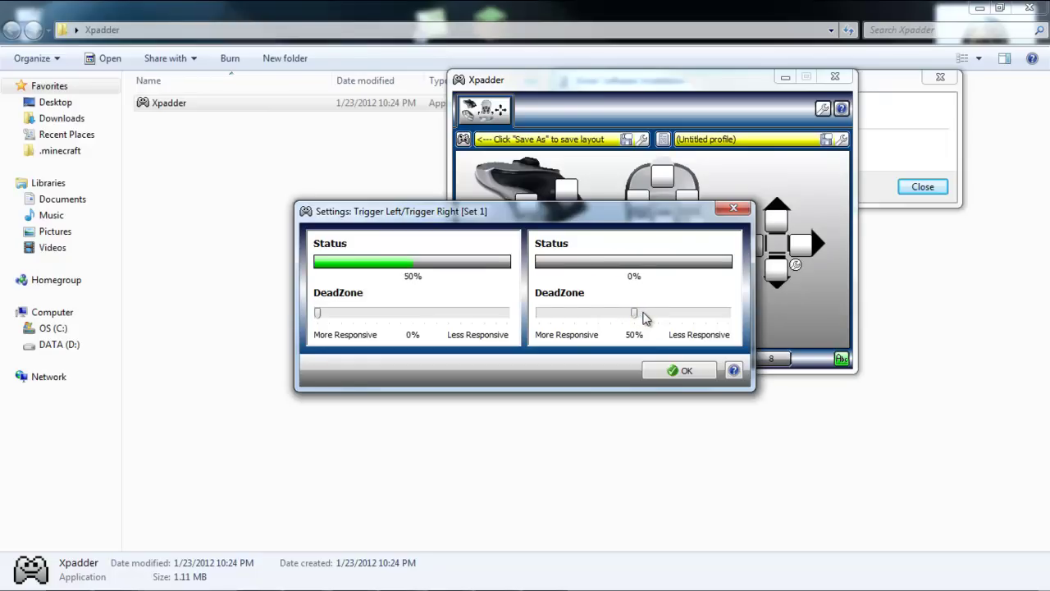
left_click(680, 370)
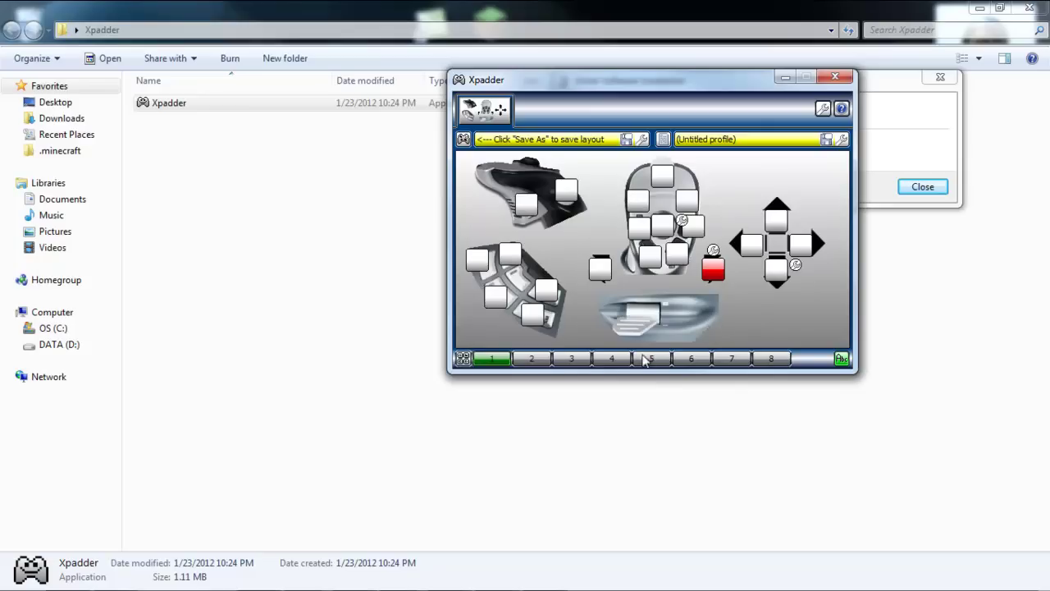
left_click(463, 141)
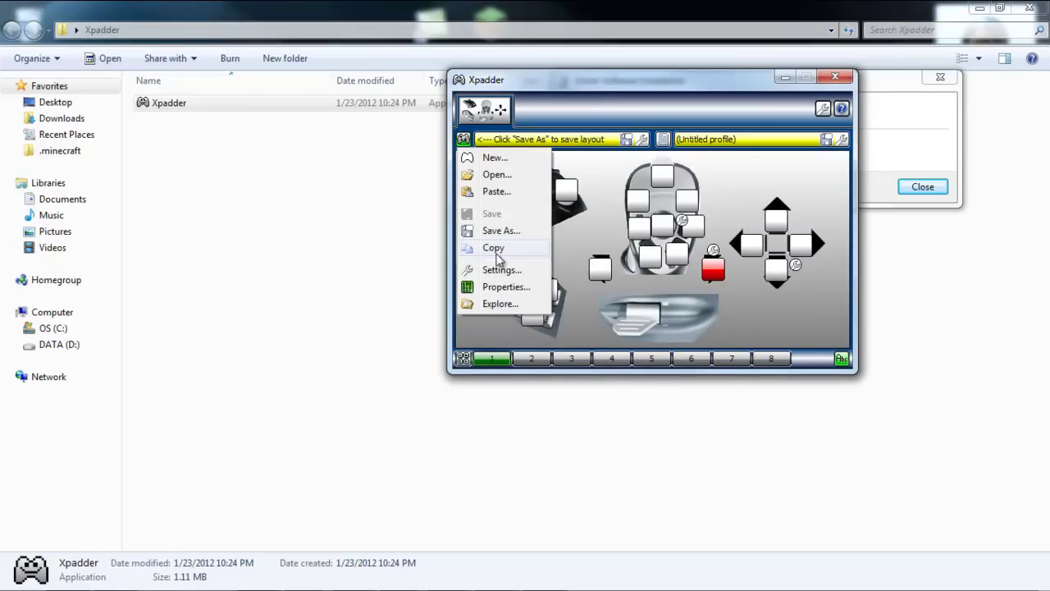
left_click(500, 283)
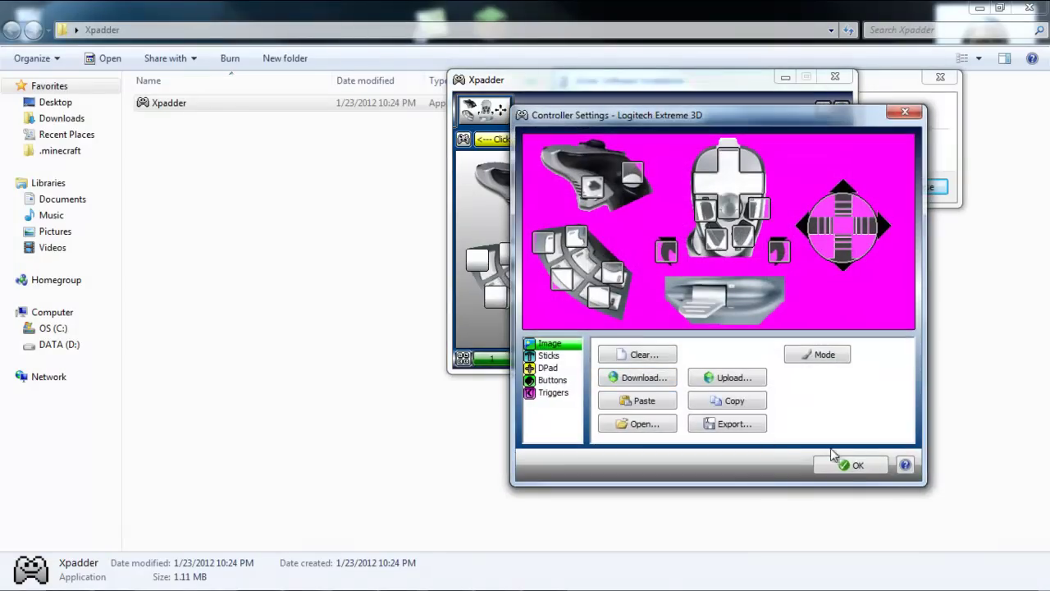
left_click(851, 463)
- Open the Logitech Extreme 3D's properties in Windows Game Controllers and start the Device Calibration Wizard
left_click(464, 141)
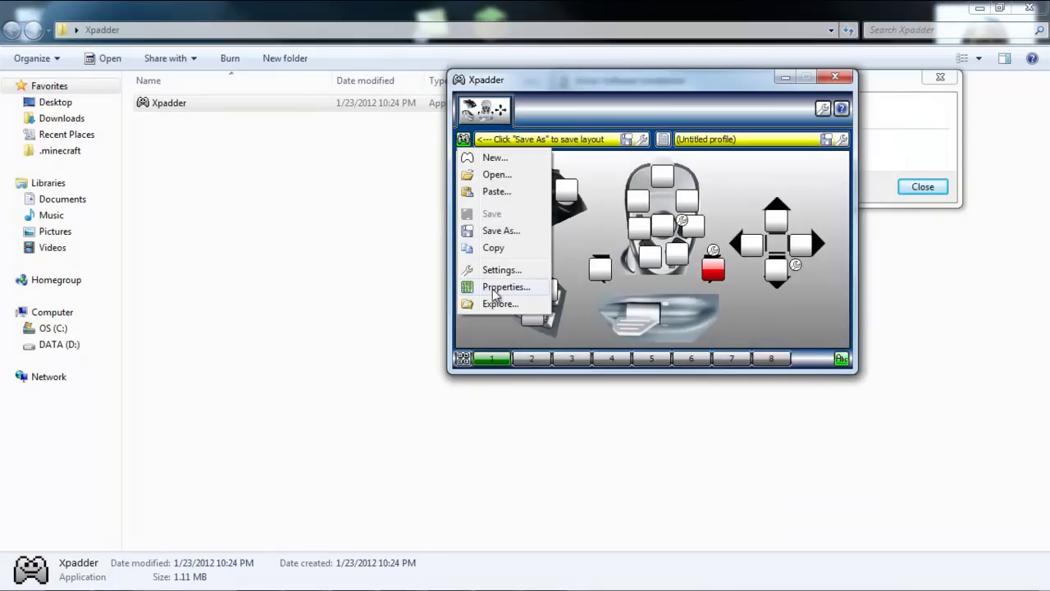
left_click(500, 287)
left_click(365, 433)
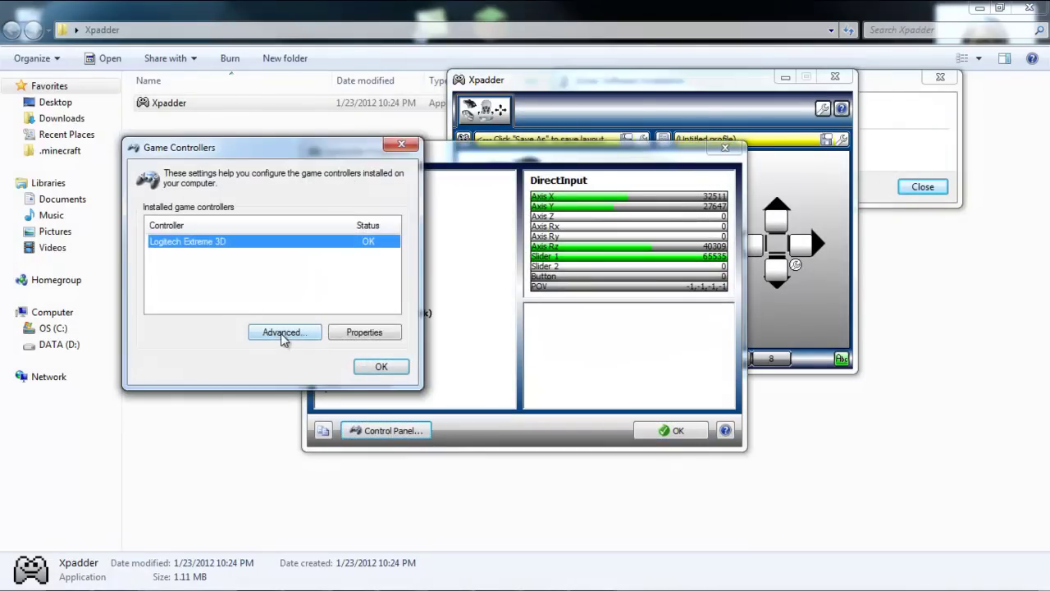
left_click(287, 332)
left_click(340, 273)
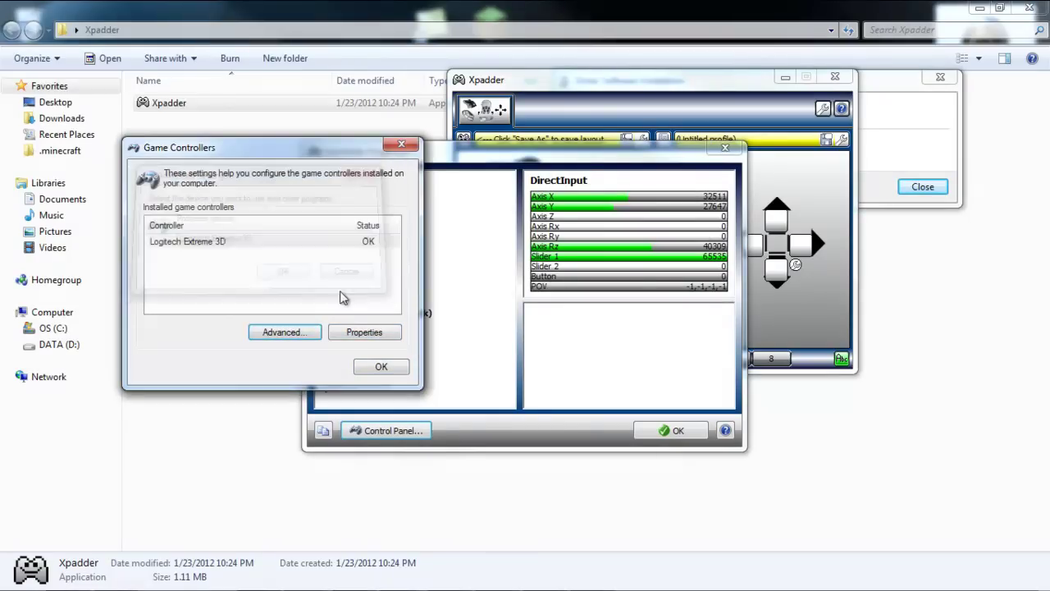
left_click(364, 333)
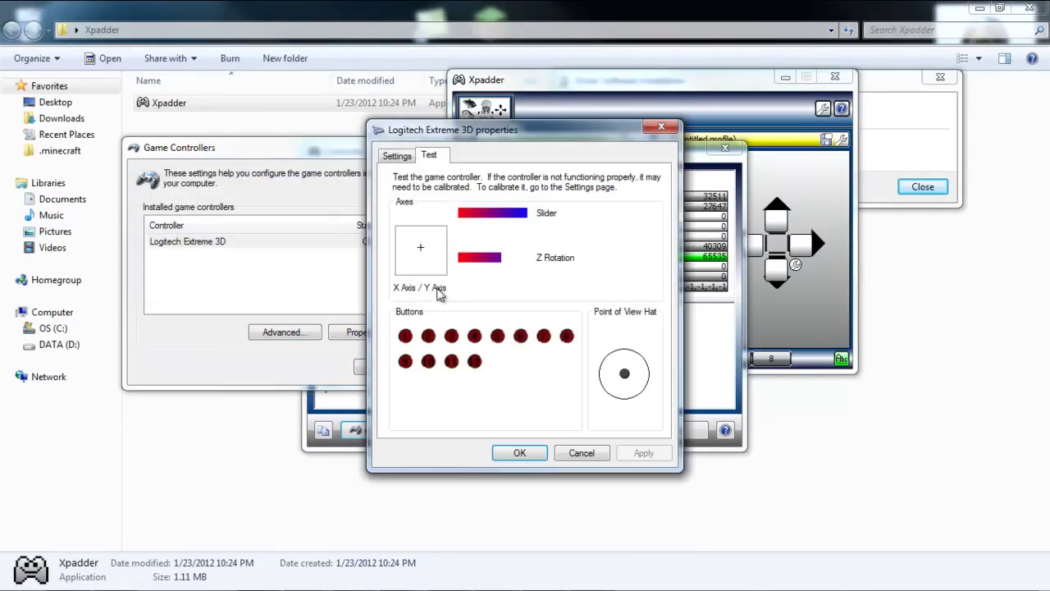
left_click(397, 156)
left_click(613, 240)
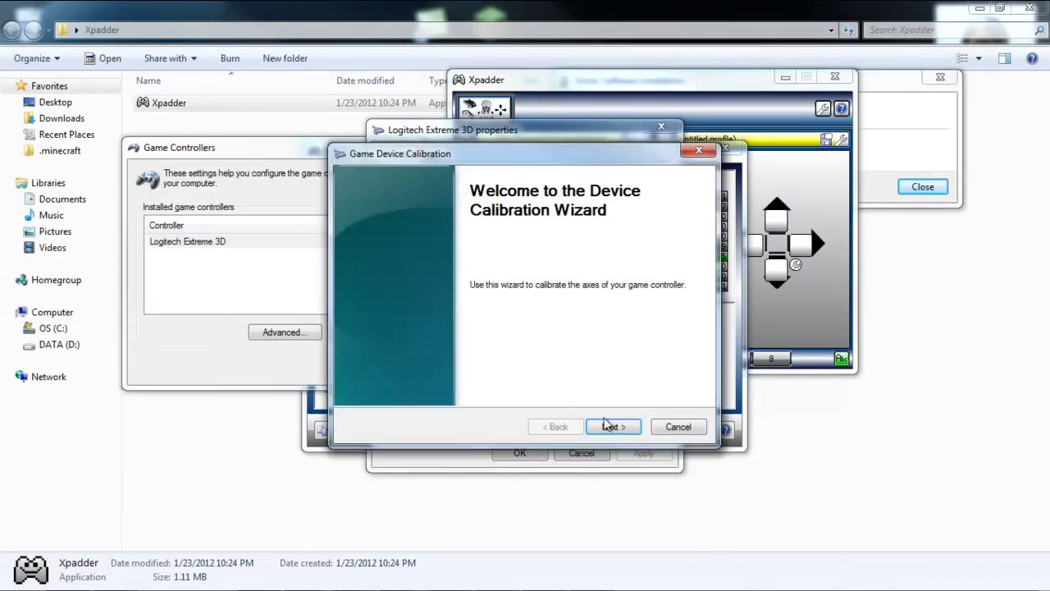
- Calibrate the joystick's center point, X/Y axes, slider and Z rotation, and accept the controller properties
left_click(611, 427)
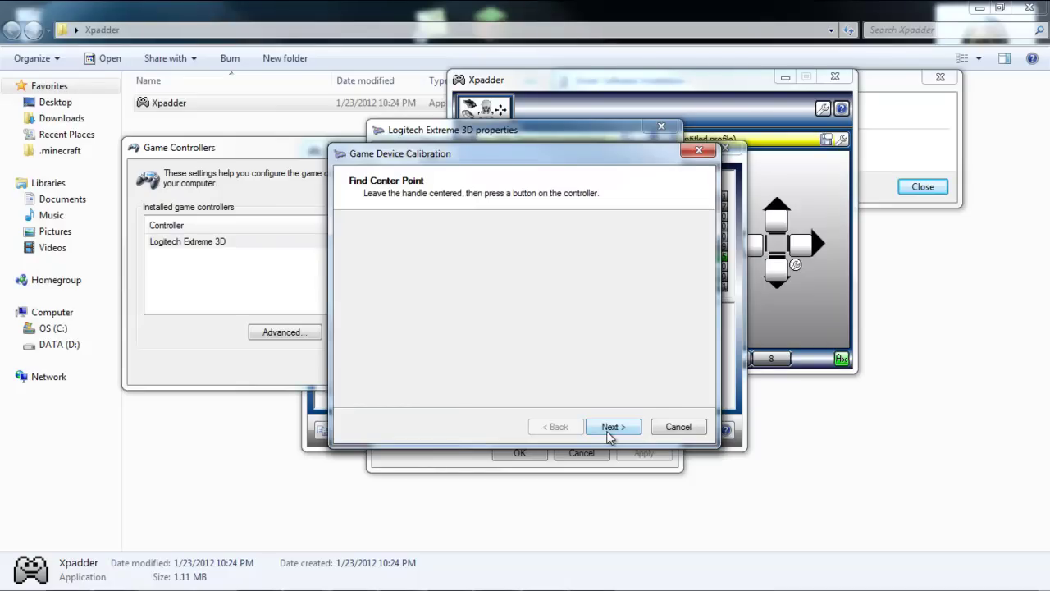
left_click(608, 428)
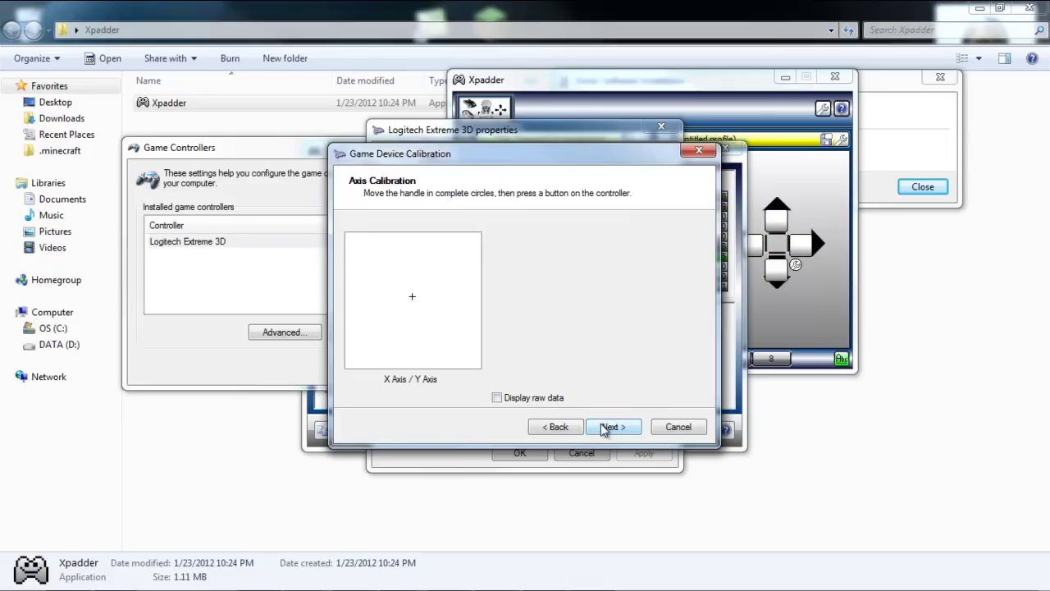
left_click(605, 428)
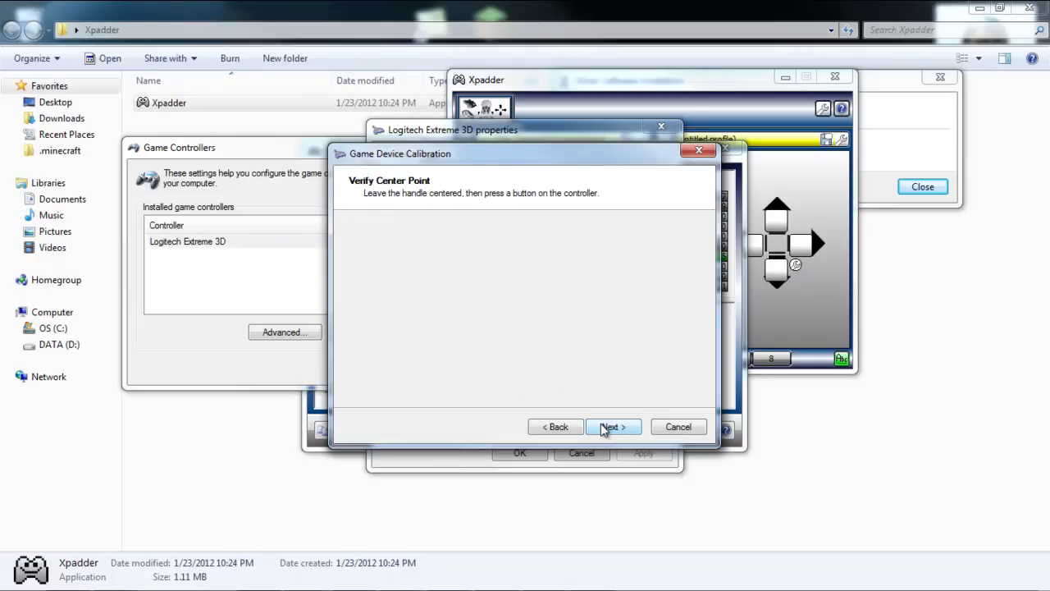
left_click(605, 428)
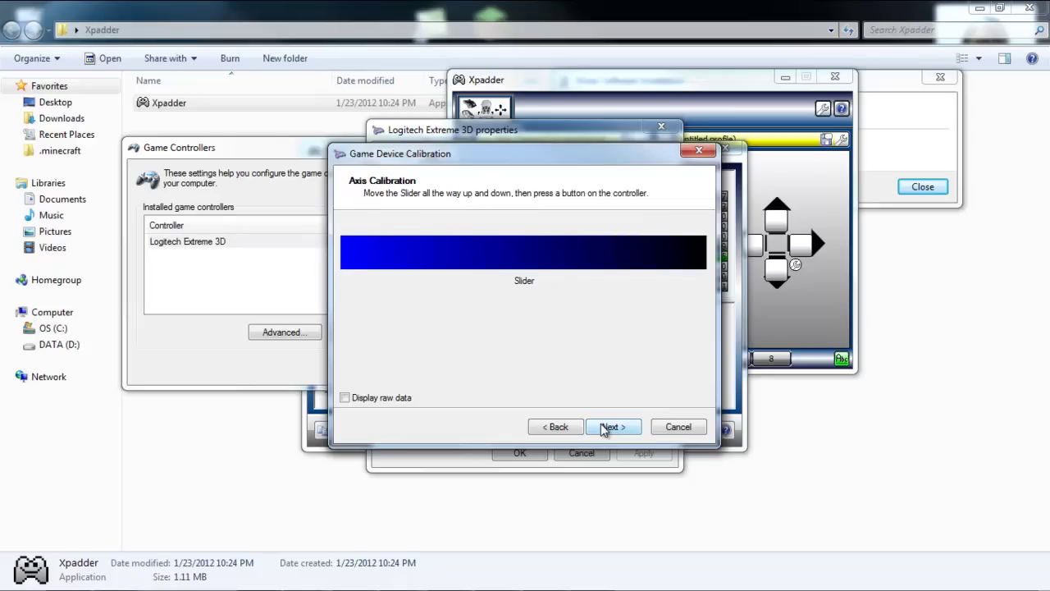
left_click(611, 427)
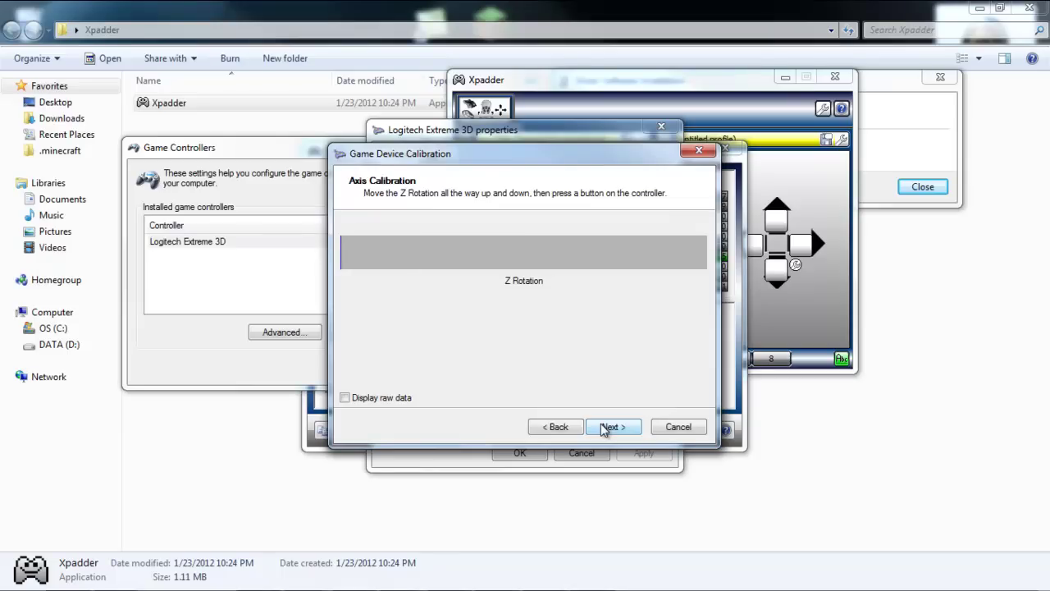
left_click(604, 427)
left_click(607, 427)
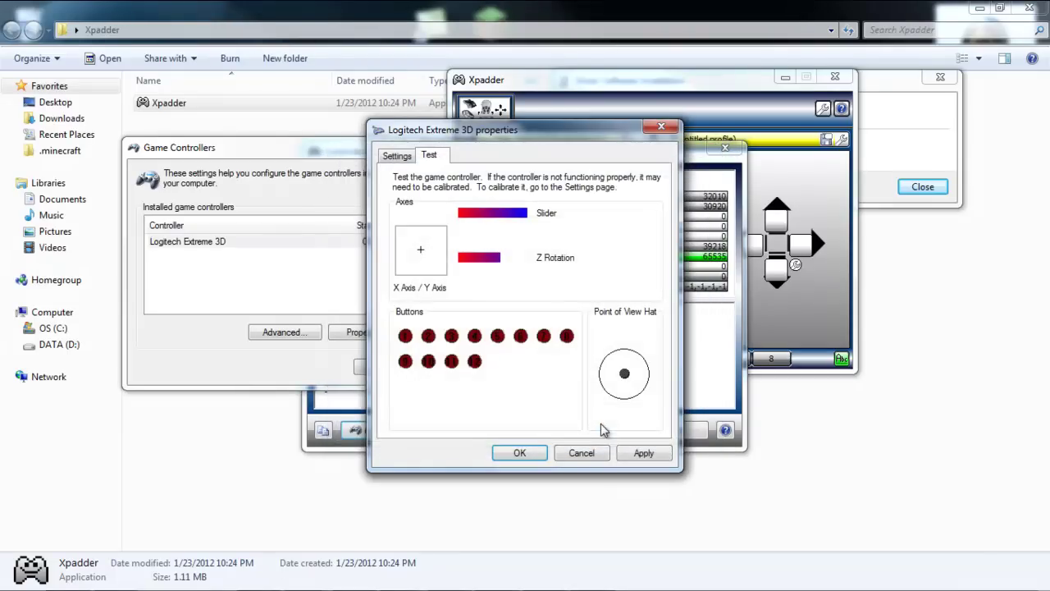
left_click(520, 451)
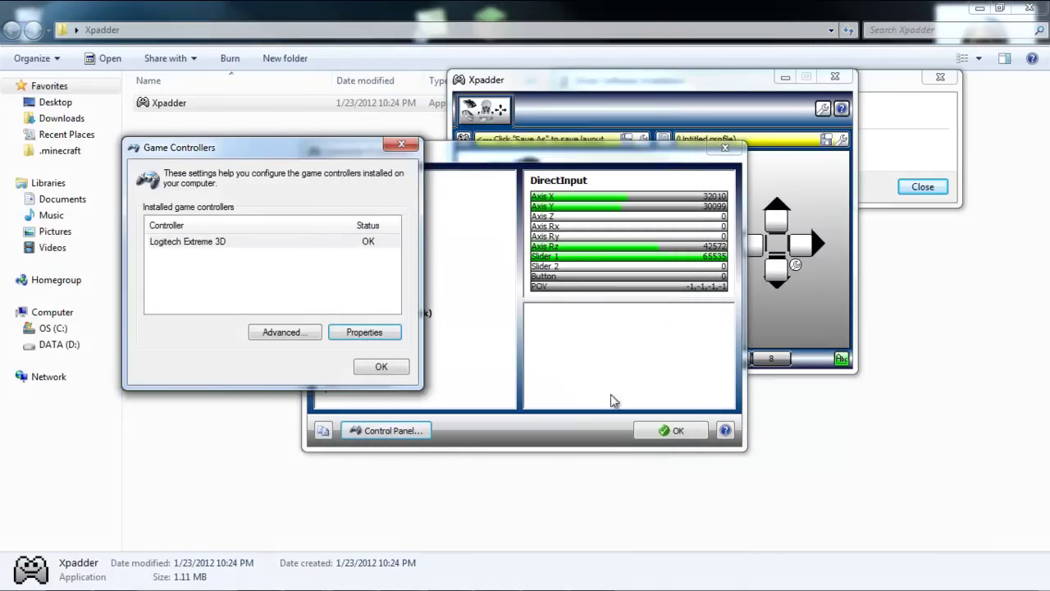
- Close the game controller dialogs and set the Trigger Right dead zone to 40%
left_click(378, 368)
left_click(674, 432)
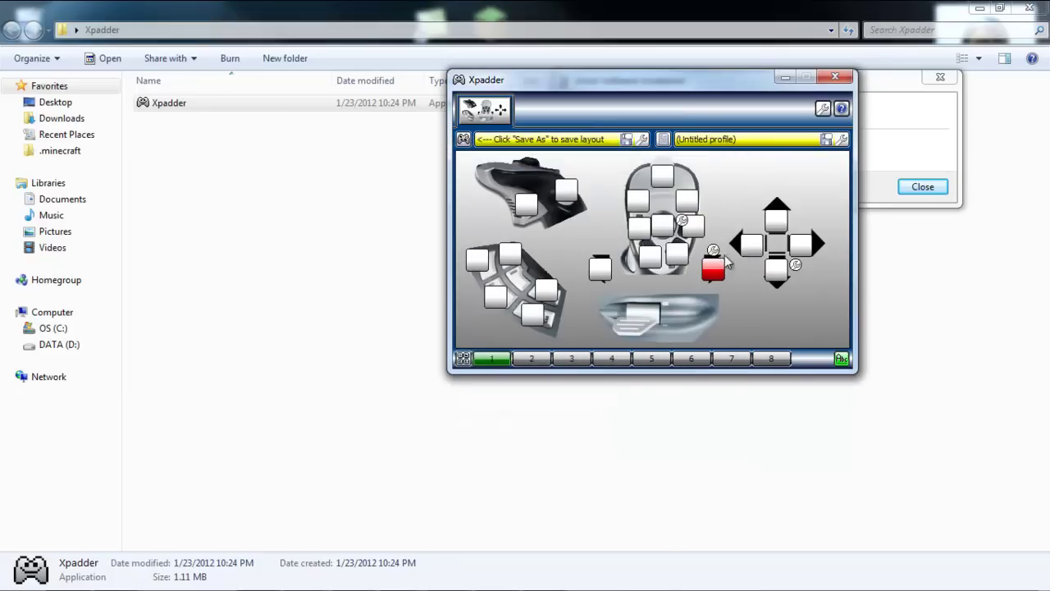
left_click(712, 252)
mouse_move(632, 314)
left_mouse_down()
mouse_move(602, 323)
mouse_move(619, 320)
left_mouse_up()
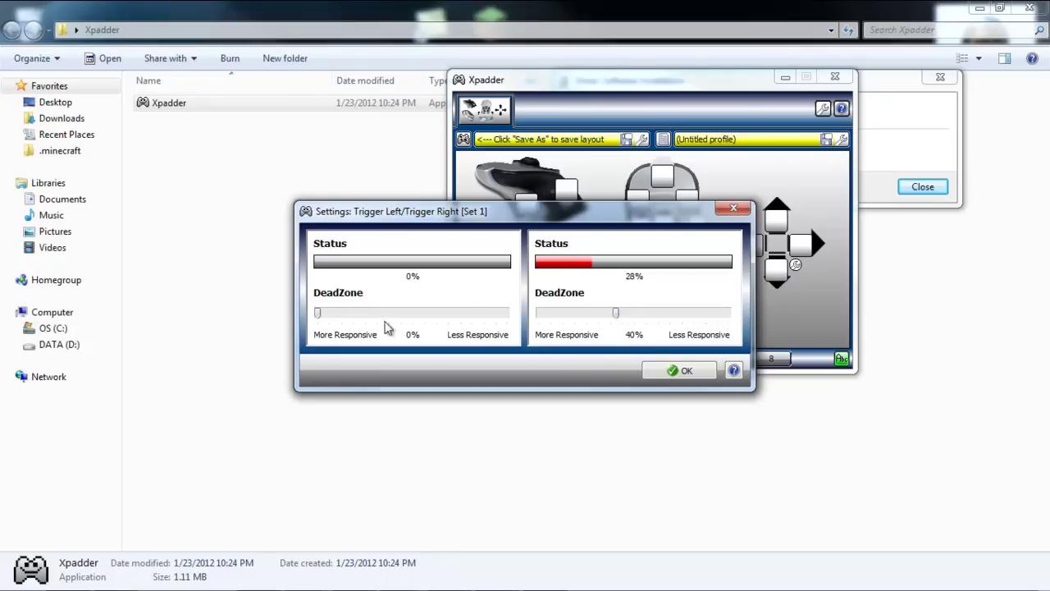
left_click(668, 371)
- Assign Mouse - Normal to the DPad on the stick's head and W,S,A,D to the separate four-arrow stick control
left_click(683, 222)
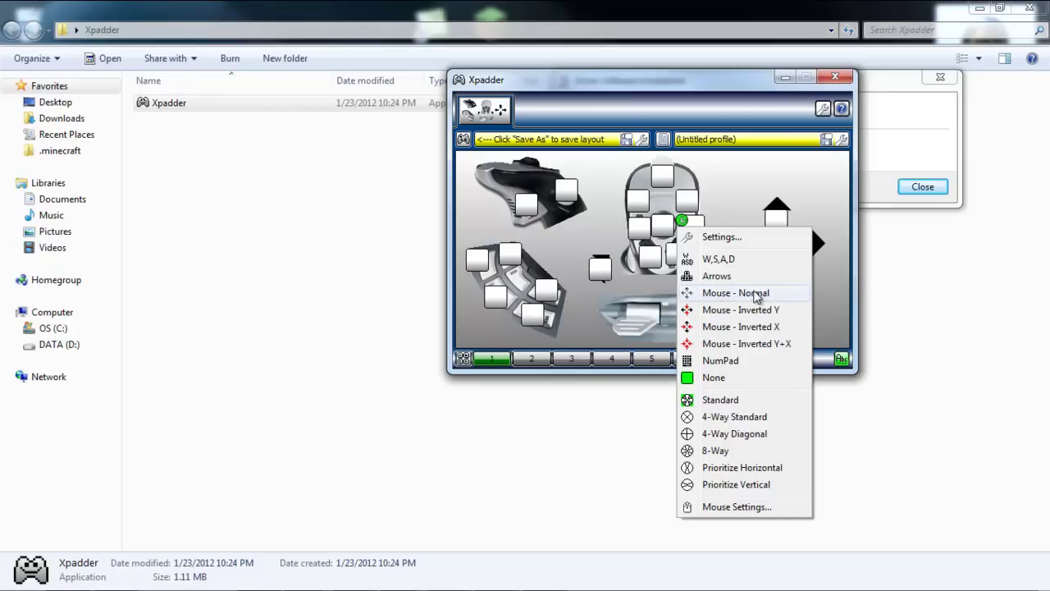
left_click(755, 293)
left_click(795, 265)
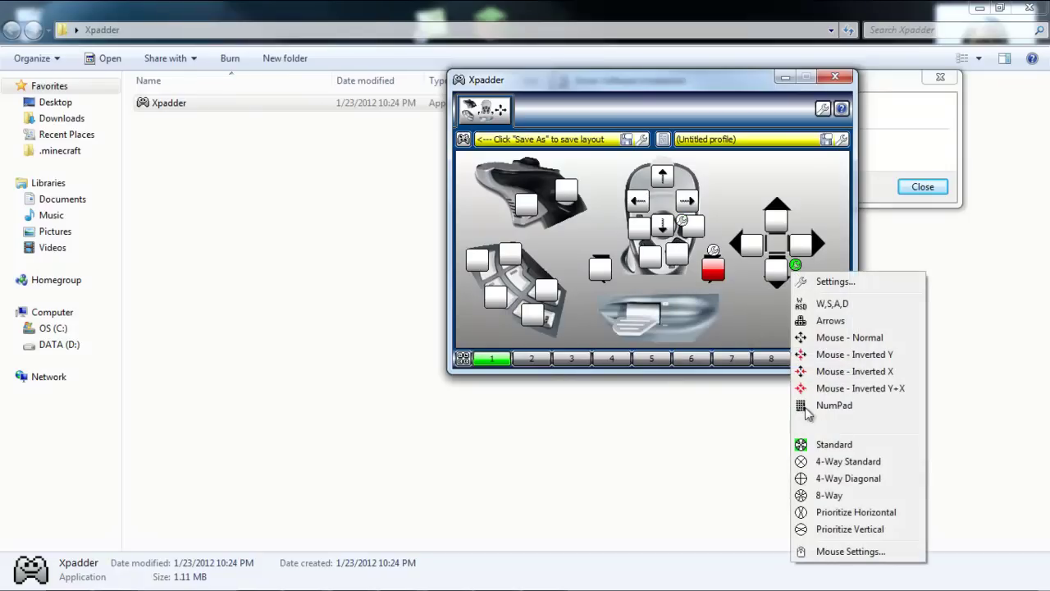
left_click(832, 303)
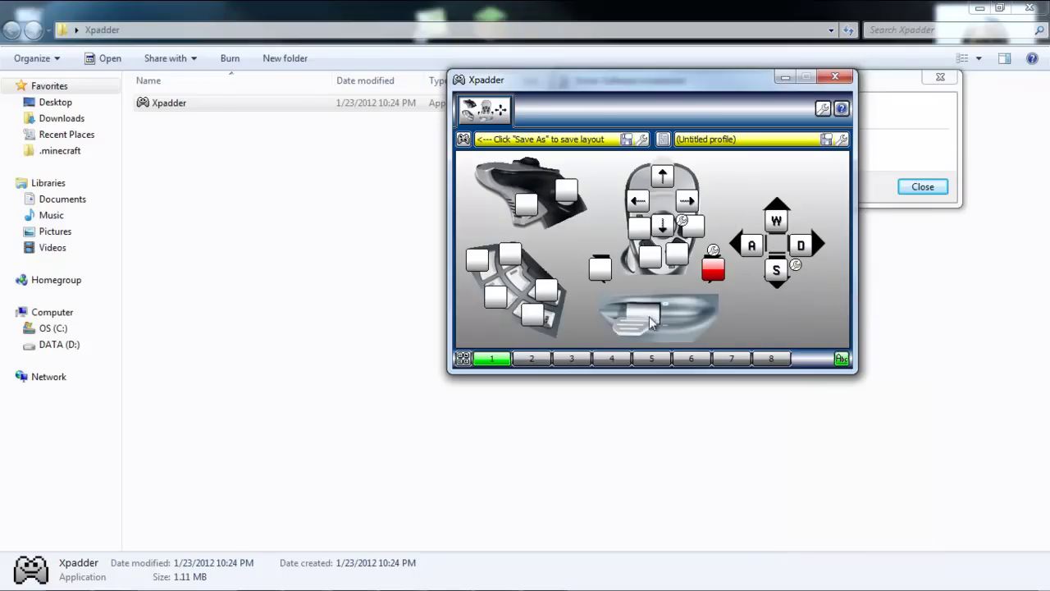
left_click(670, 220)
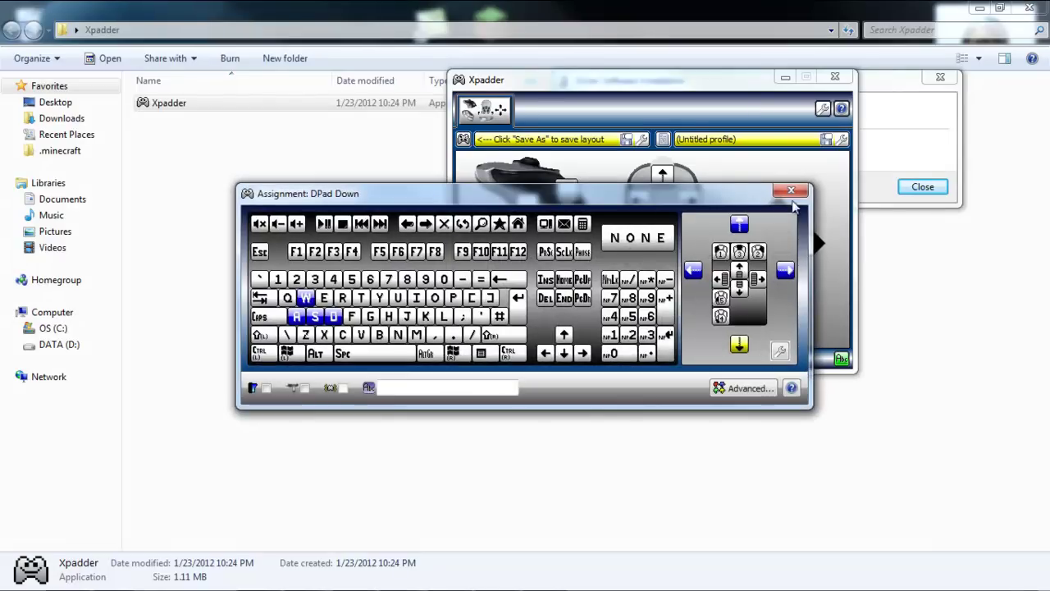
left_click(802, 191)
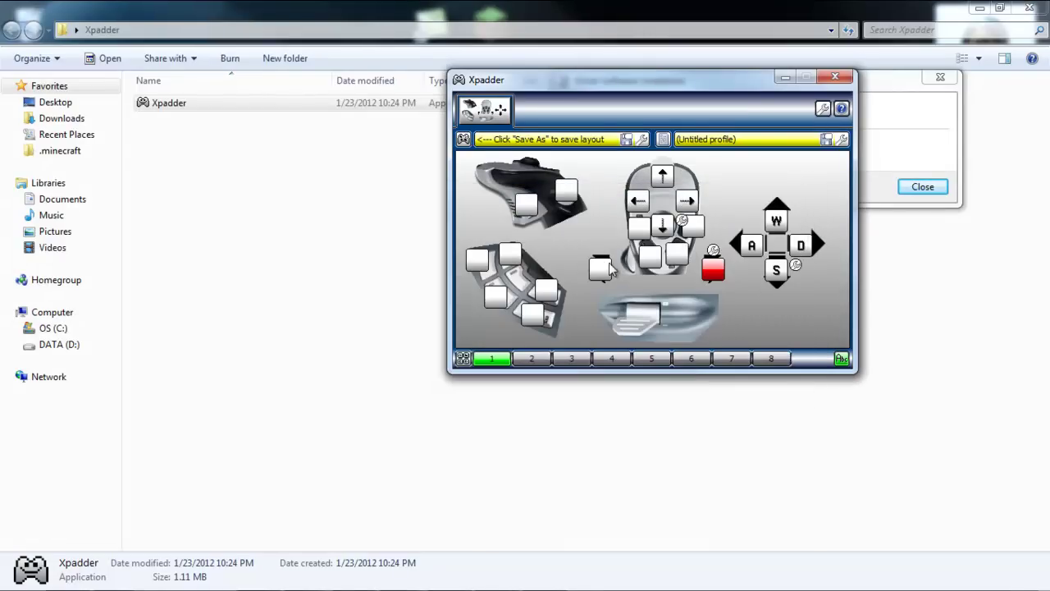
- Assign mouse movement right to Trigger Right and mouse movement left to Trigger Left
left_click(713, 258)
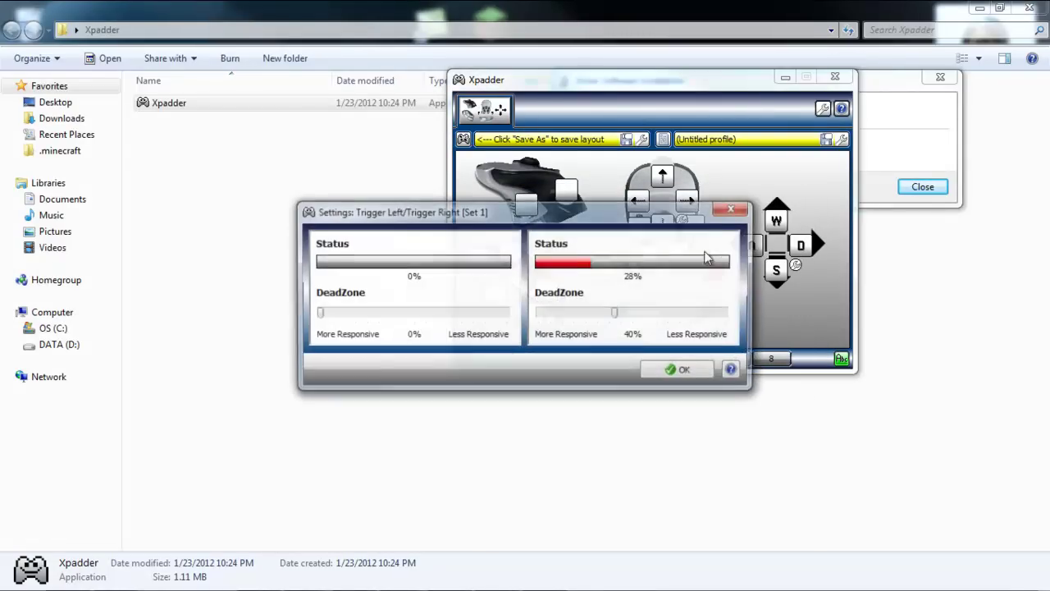
left_click(681, 368)
left_click(712, 278)
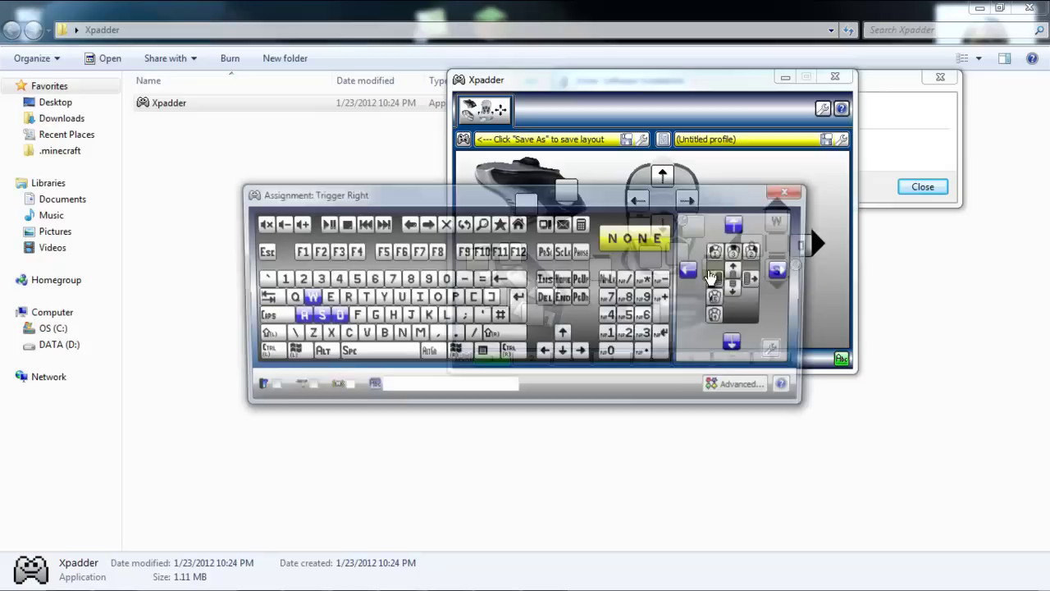
left_click(781, 273)
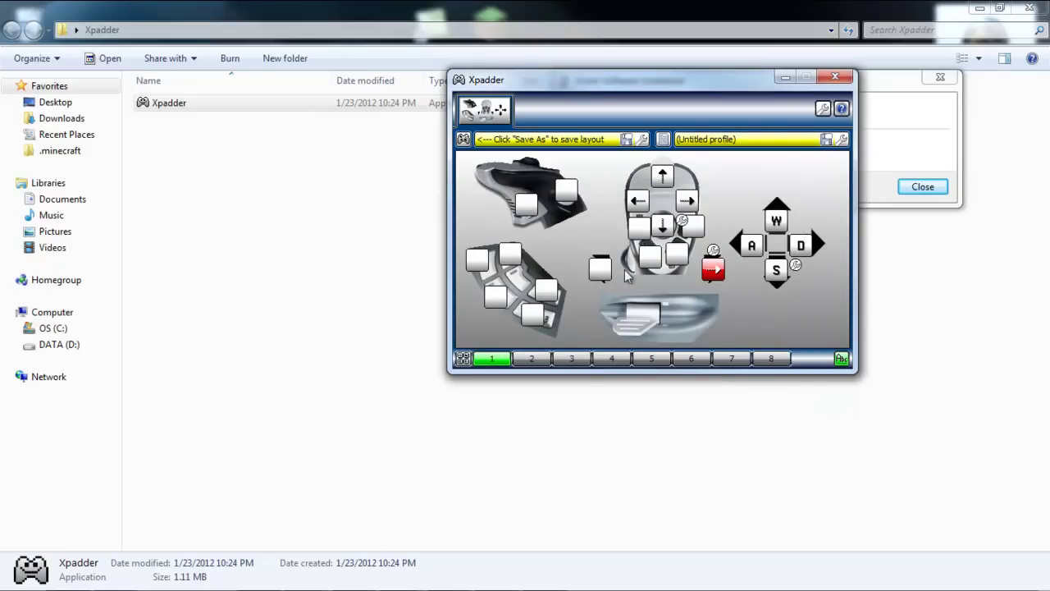
left_click(601, 270)
left_click(703, 281)
- Assign the left mouse button to Button 1 and the right mouse button to the other button on the side-view stick image
left_click(526, 209)
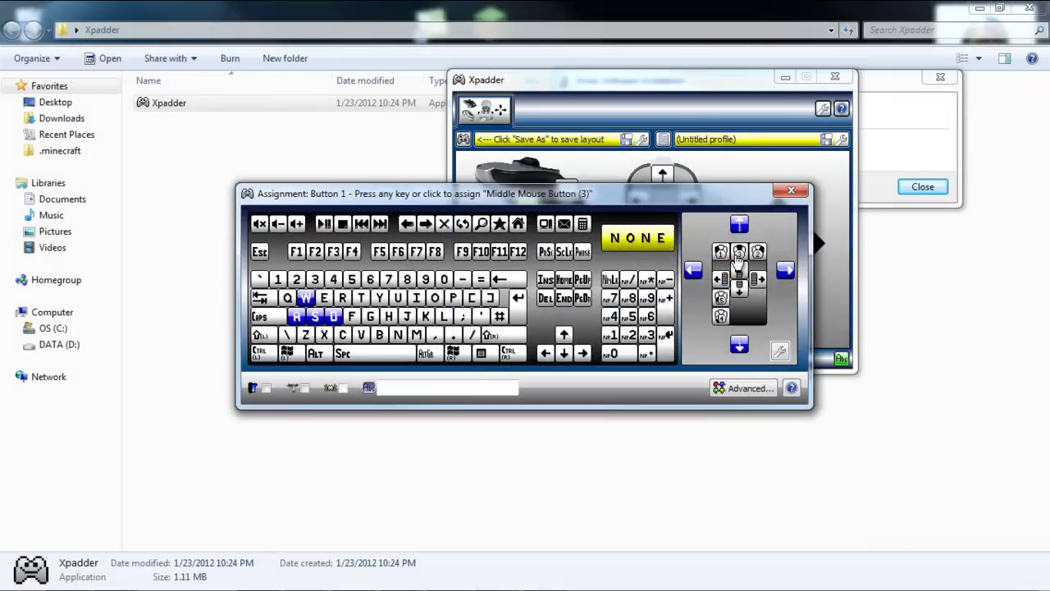
left_click(725, 256)
left_click(568, 191)
left_click(755, 274)
right_click(697, 422)
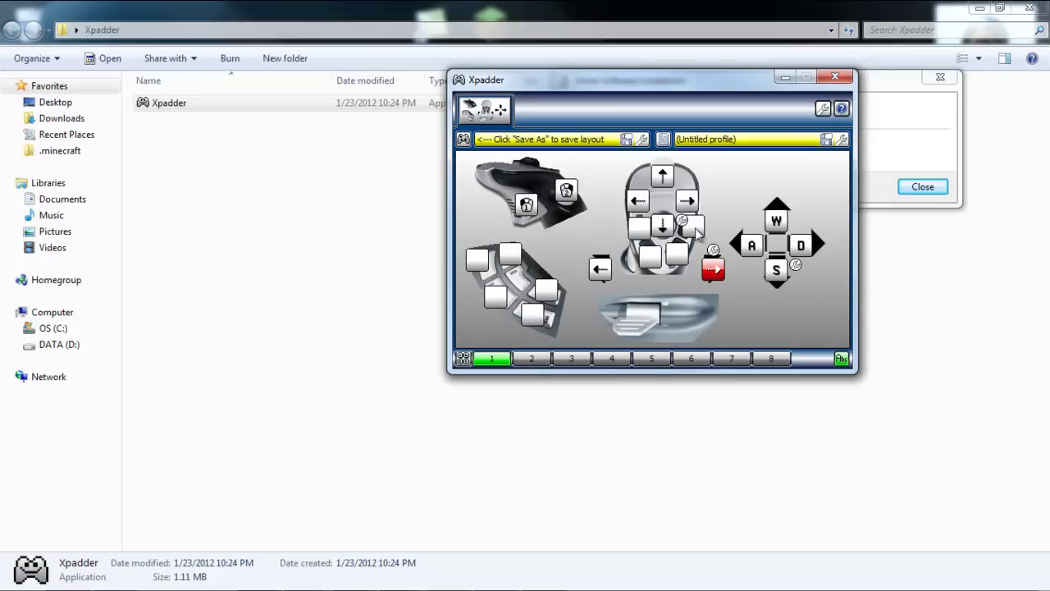
- Assign Mouse Wheel Up to the thumb button left of DPad Down and Mouse Wheel Down to Button 6
left_click(636, 231)
left_click(739, 267)
left_click(742, 271)
left_click(688, 228)
left_click(739, 344)
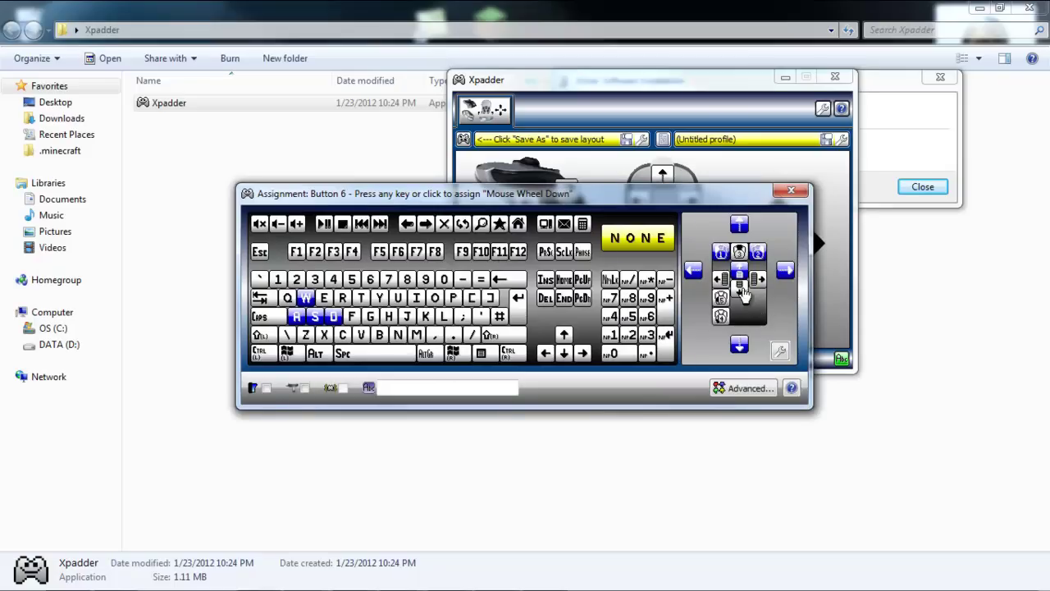
left_click(743, 293)
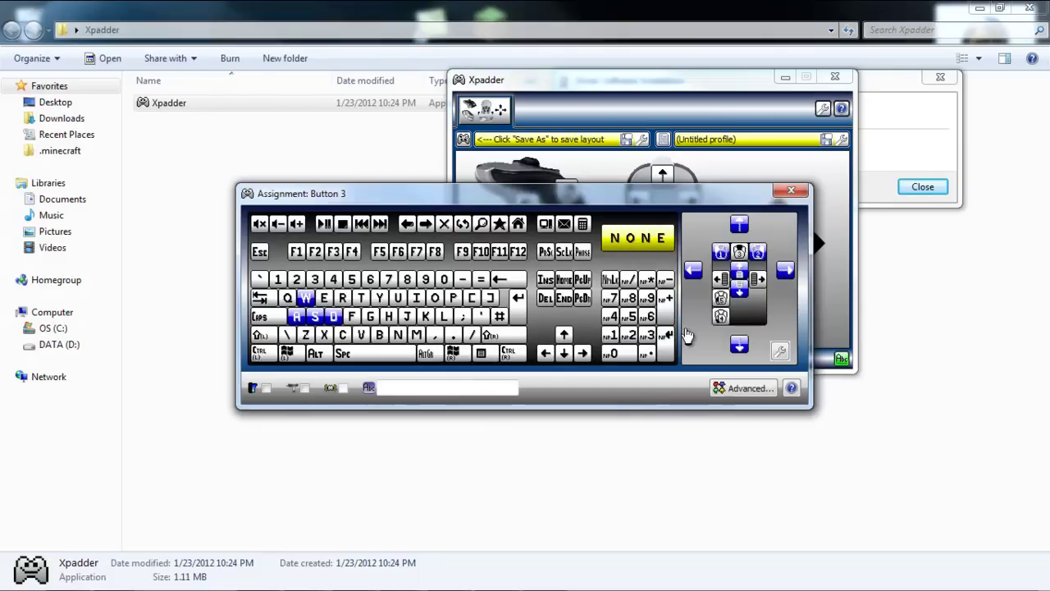
- Assign Space to Button 3 and Left Shift with Toggle enabled to Button 4
left_click(357, 350)
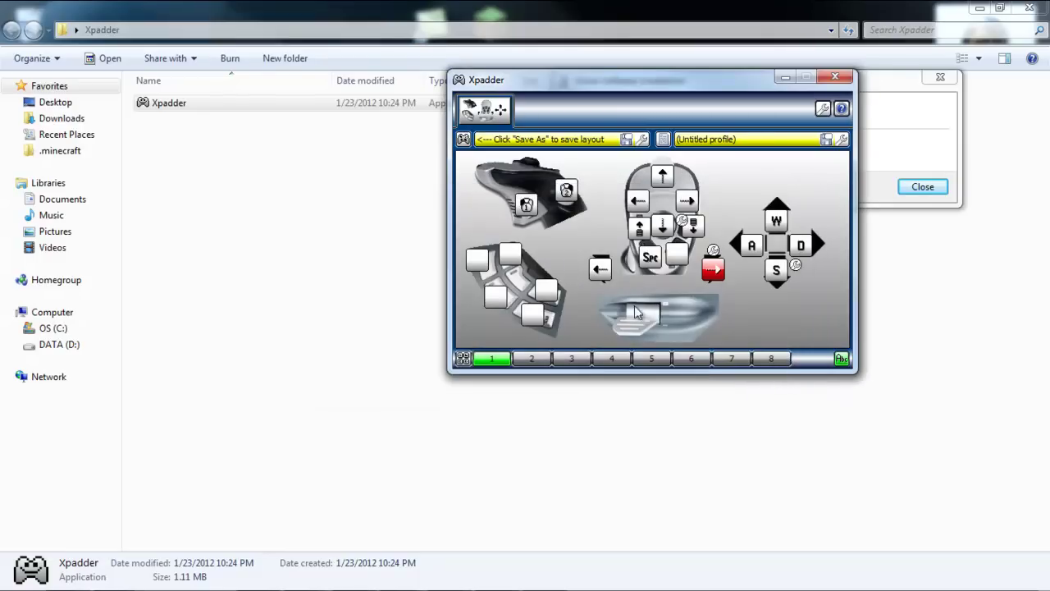
left_click(690, 260)
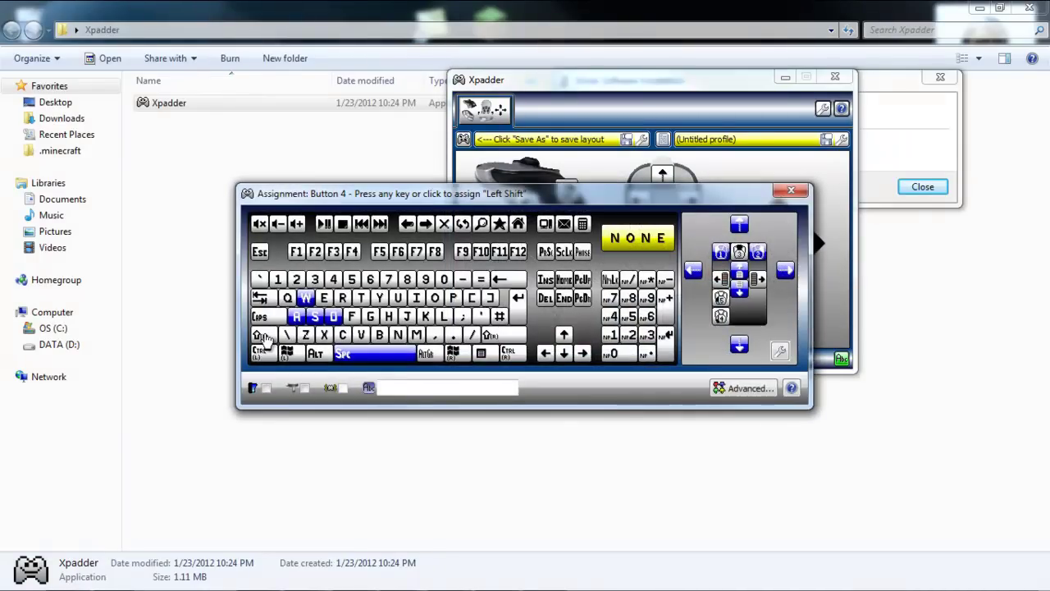
left_click(265, 338)
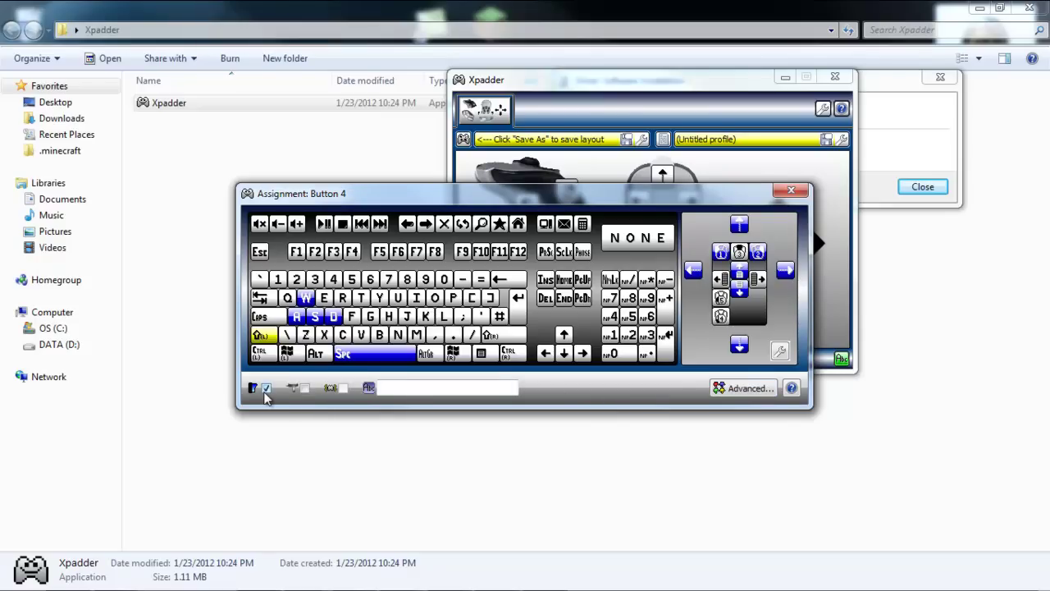
left_click(732, 392)
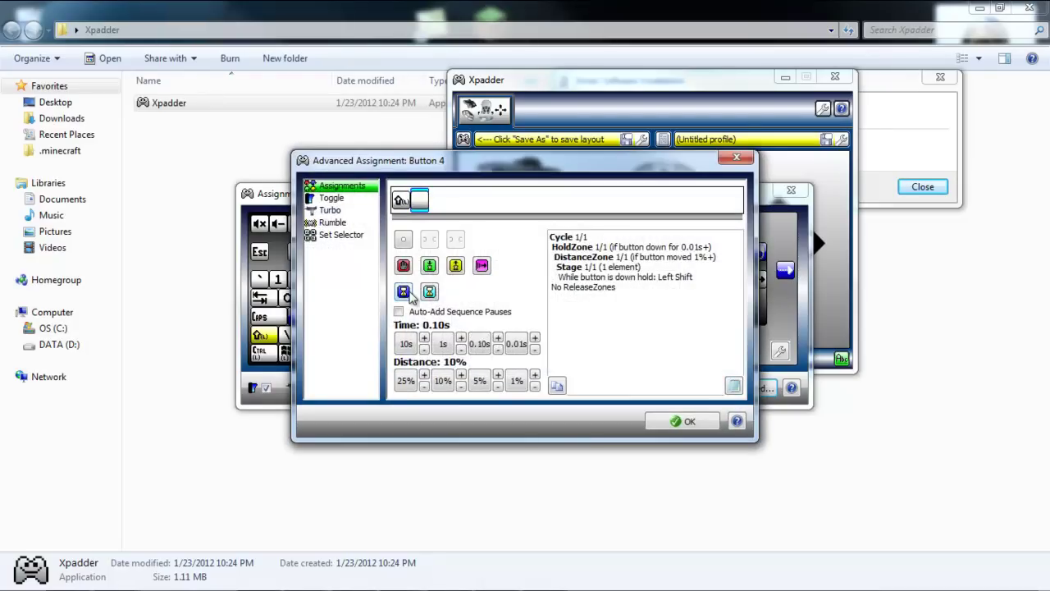
left_click(331, 198)
left_click(684, 421)
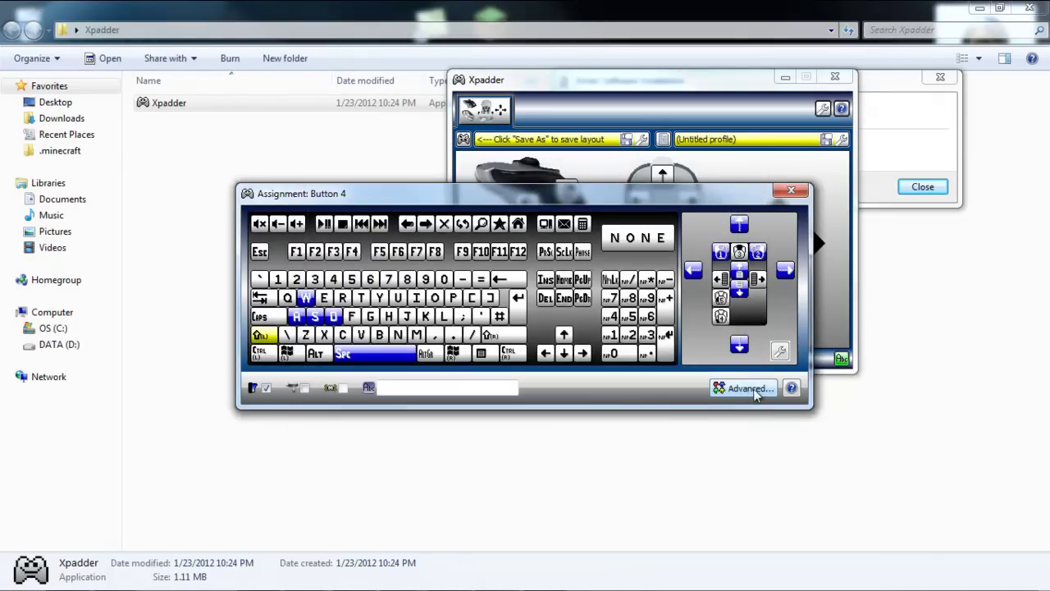
left_click(791, 190)
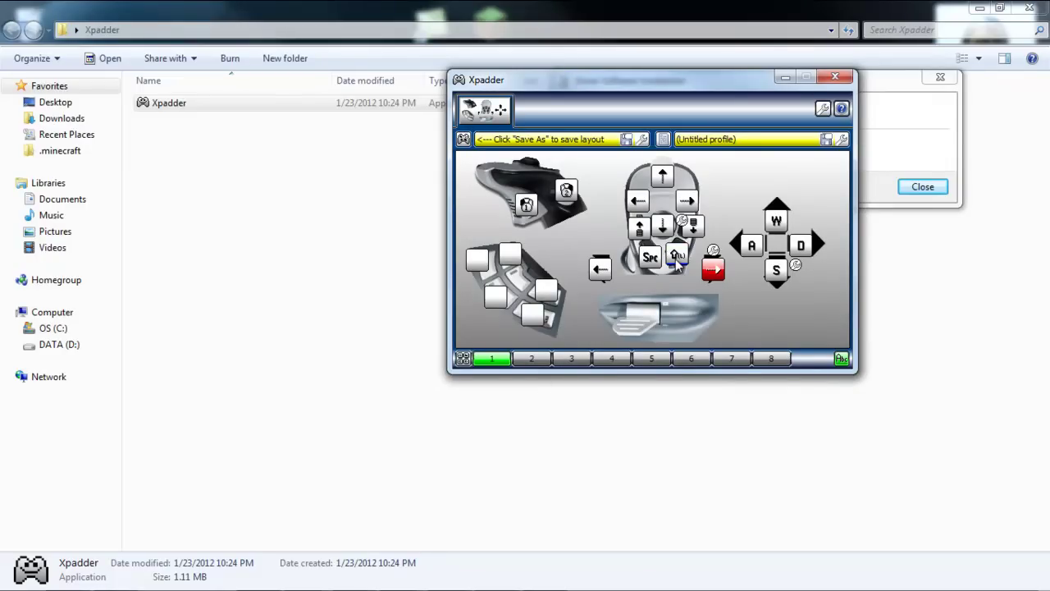
- Assign the left mouse button to Button 7 with Toggle and Turbo enabled
left_click(482, 259)
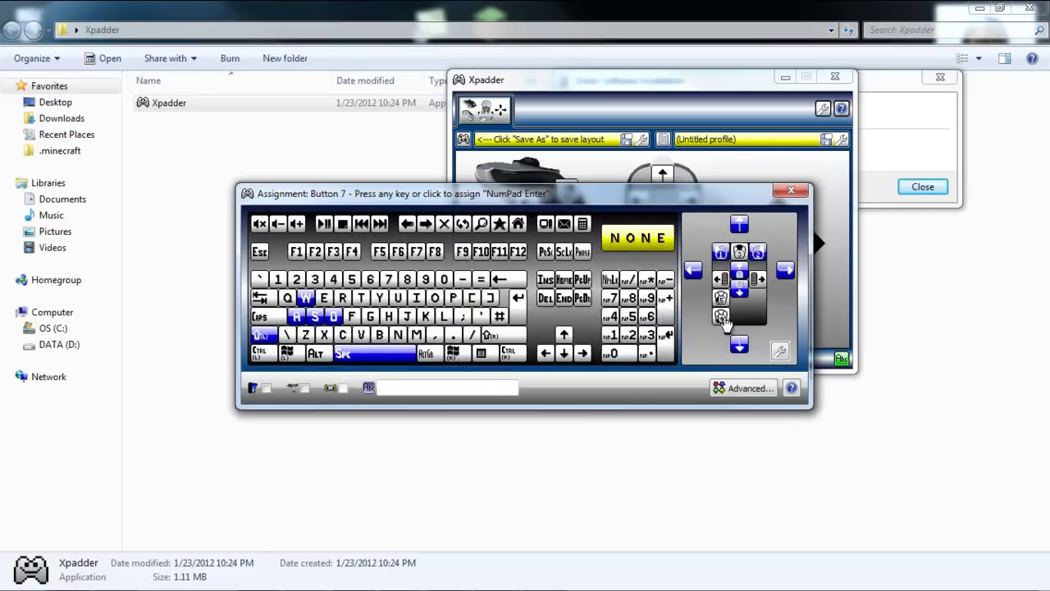
left_click(710, 268)
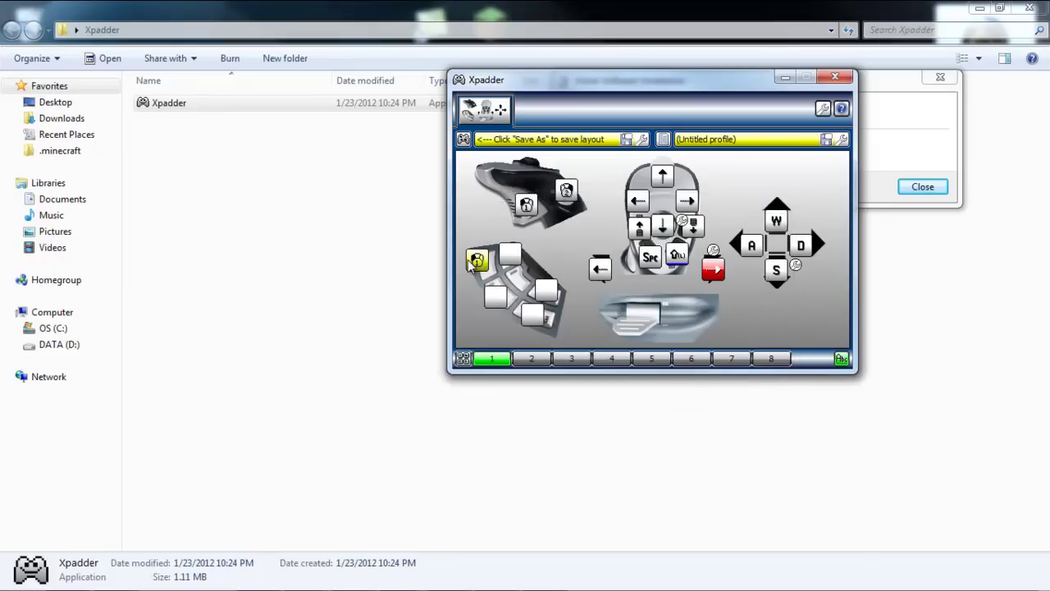
left_click(470, 261)
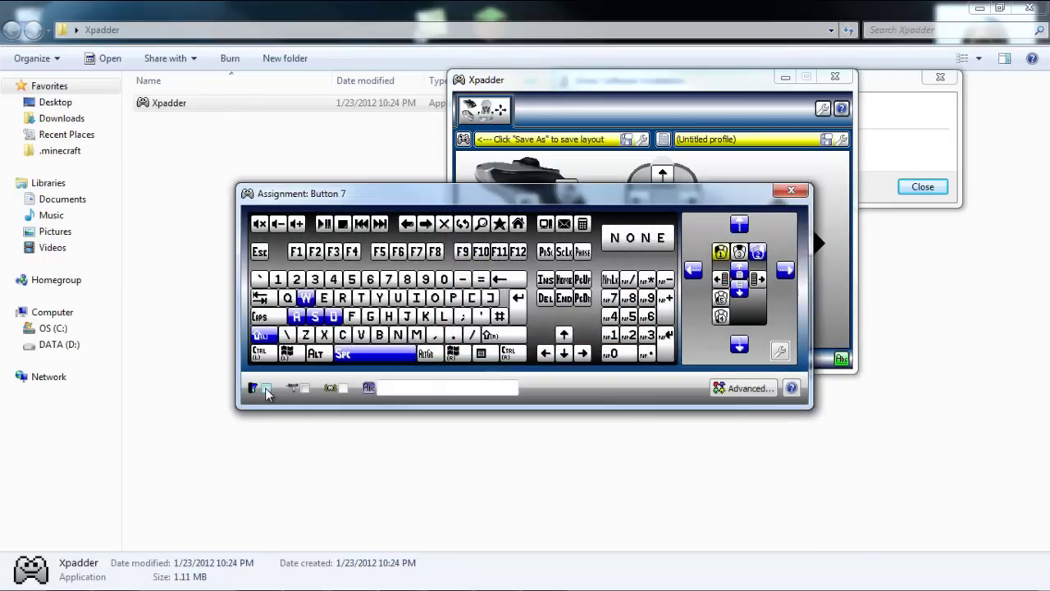
left_click(305, 388)
left_click(747, 389)
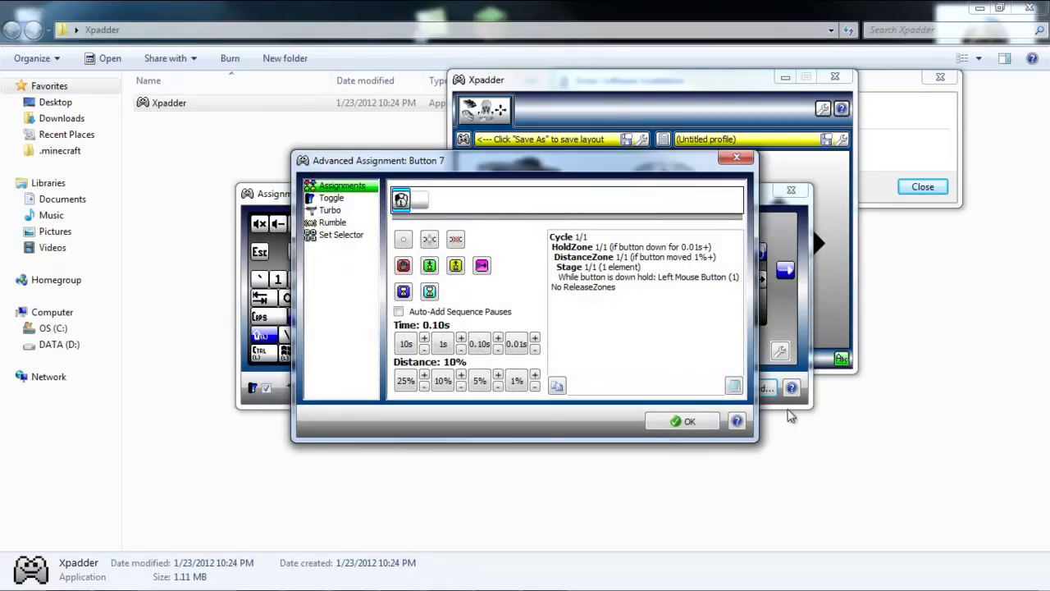
left_click(683, 421)
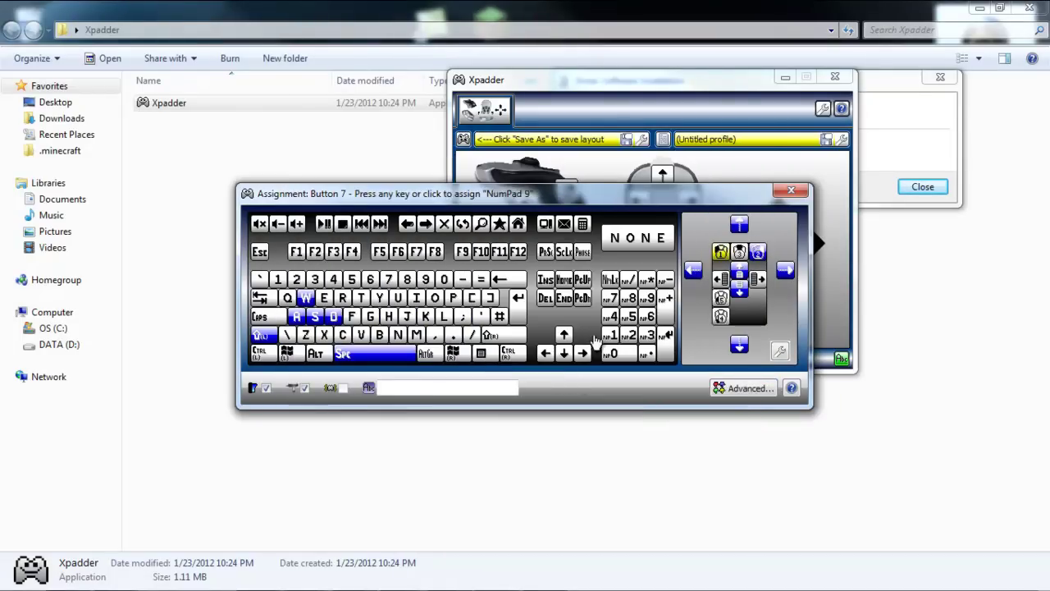
left_click(791, 192)
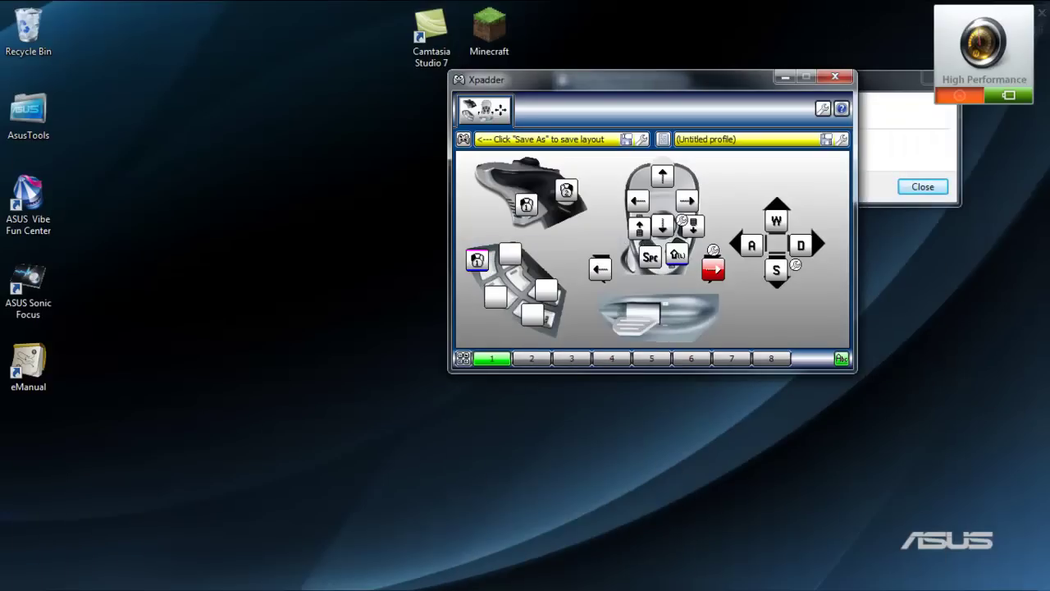
- Launch Minecraft from the desktop, log in with the remembered account and maximize the launcher window
left_click(488, 29)
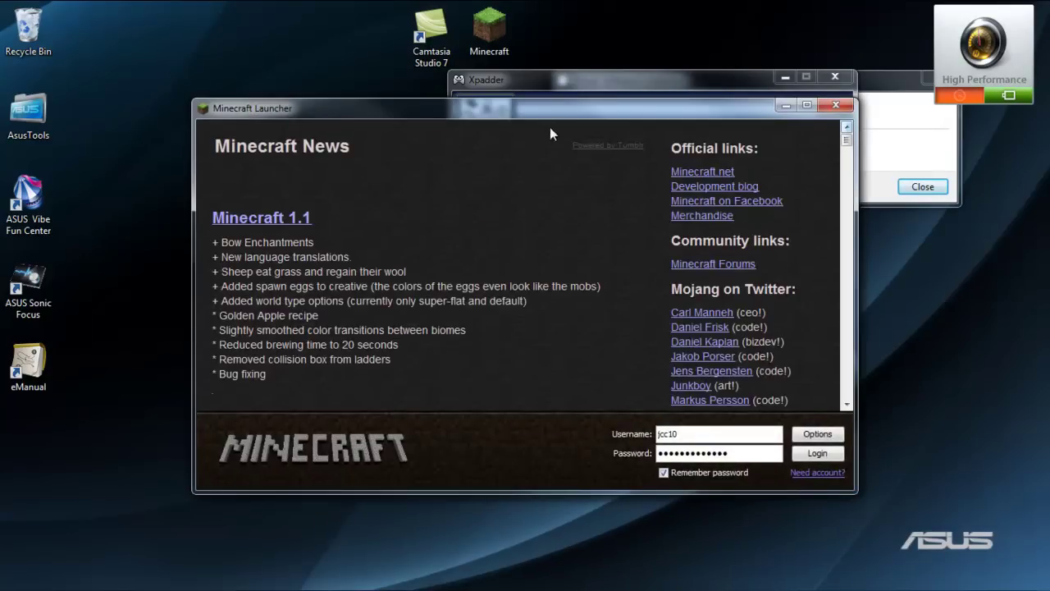
left_click(818, 453)
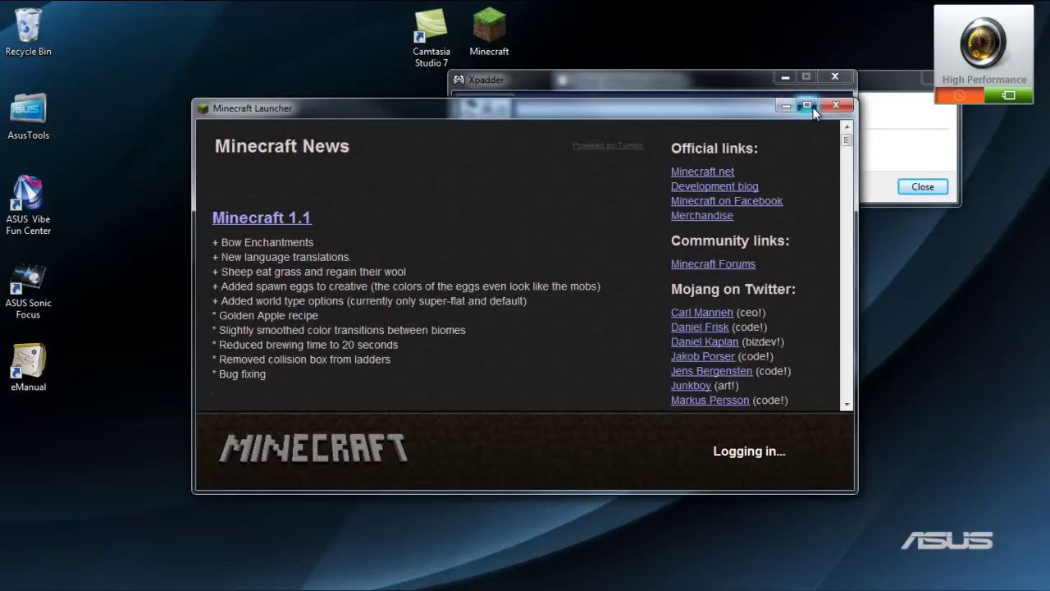
left_click(812, 108)
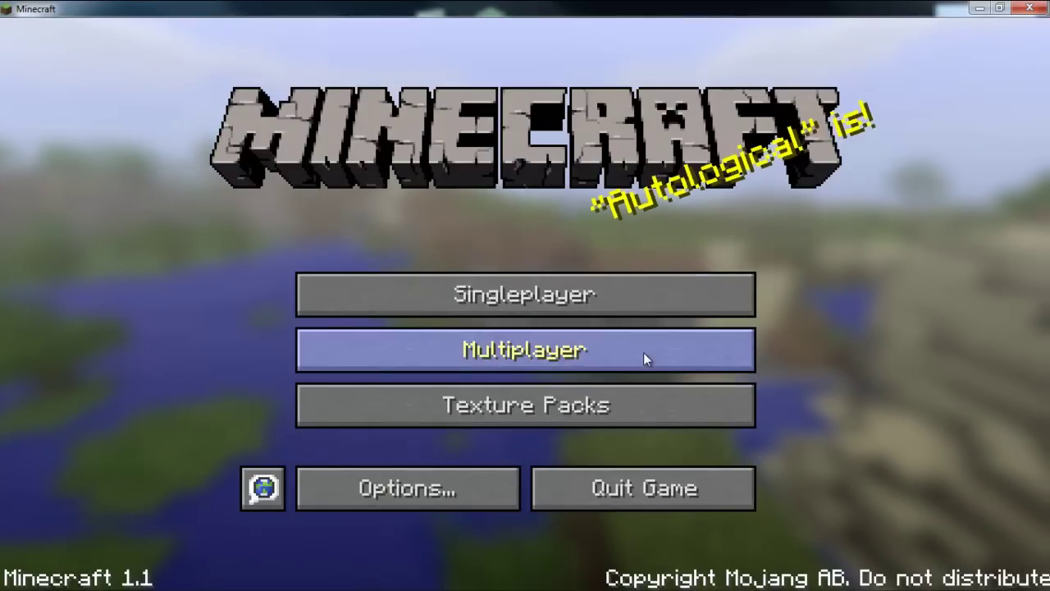
- Create a new singleplayer world named New World in Minecraft
left_click(639, 304)
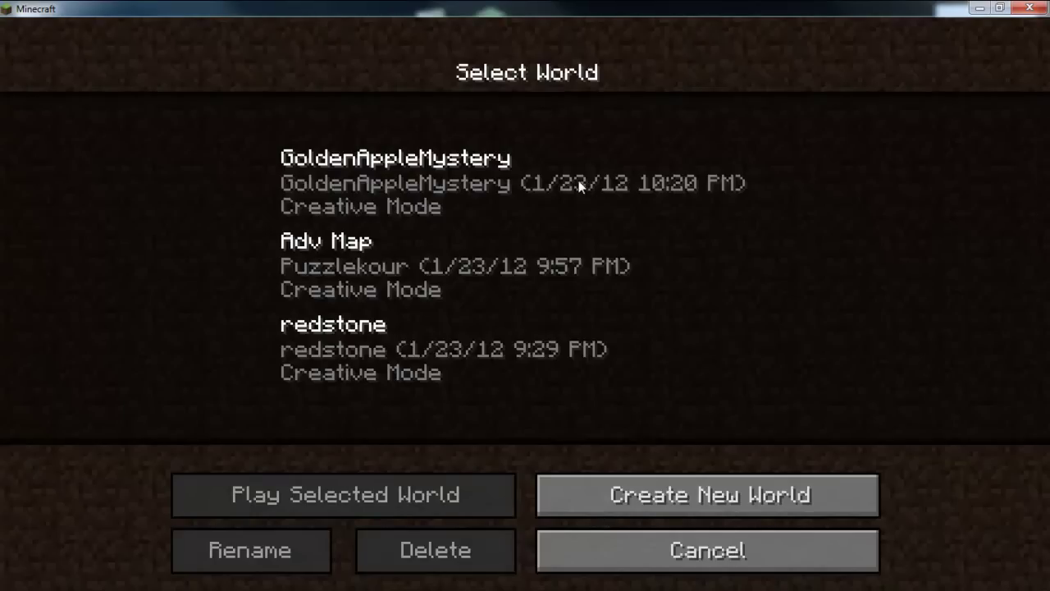
left_click(491, 365)
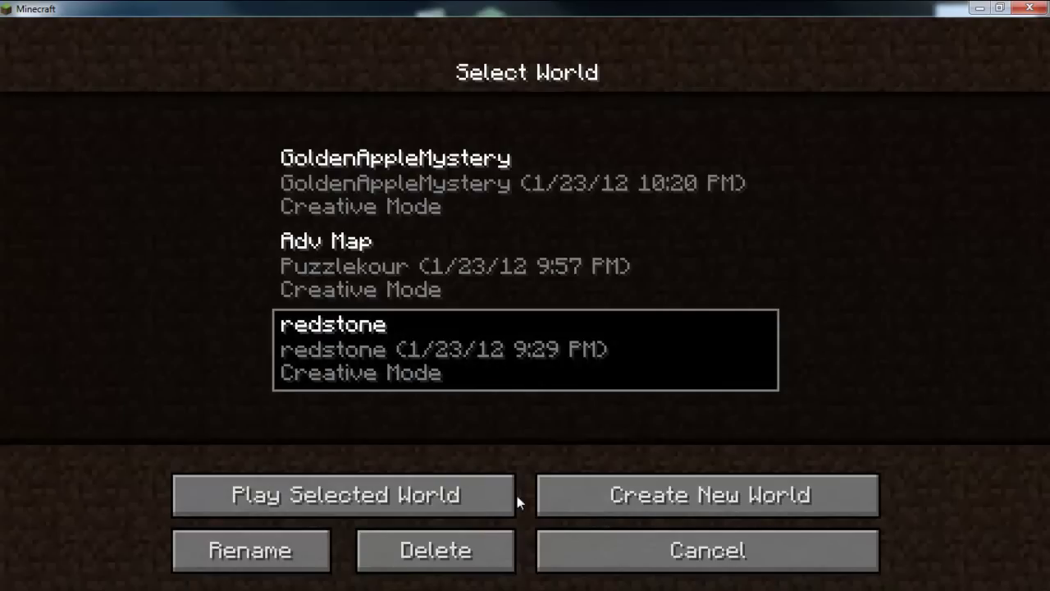
left_click(647, 484)
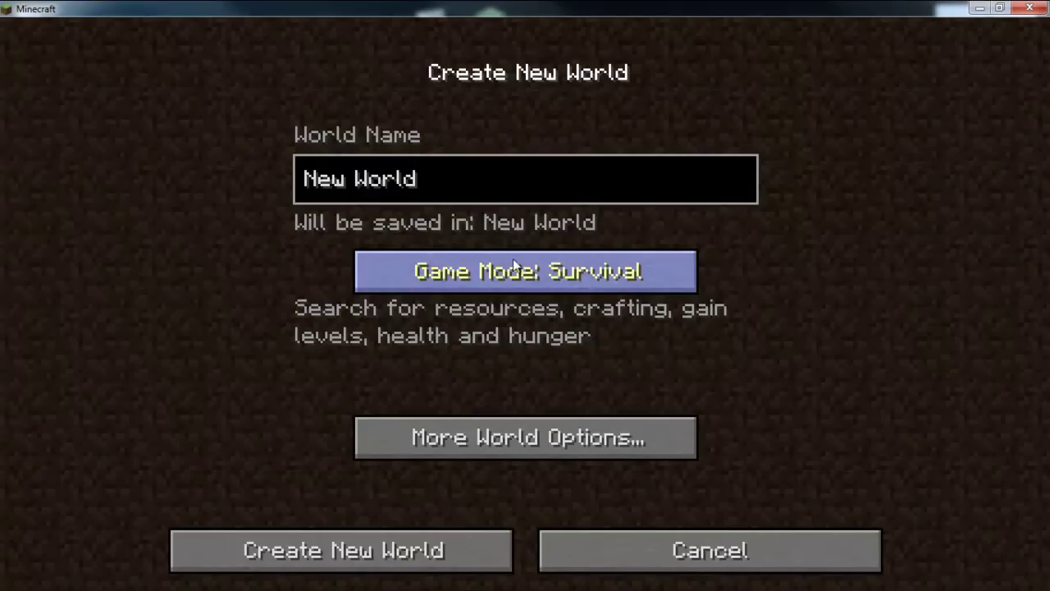
left_click(423, 551)
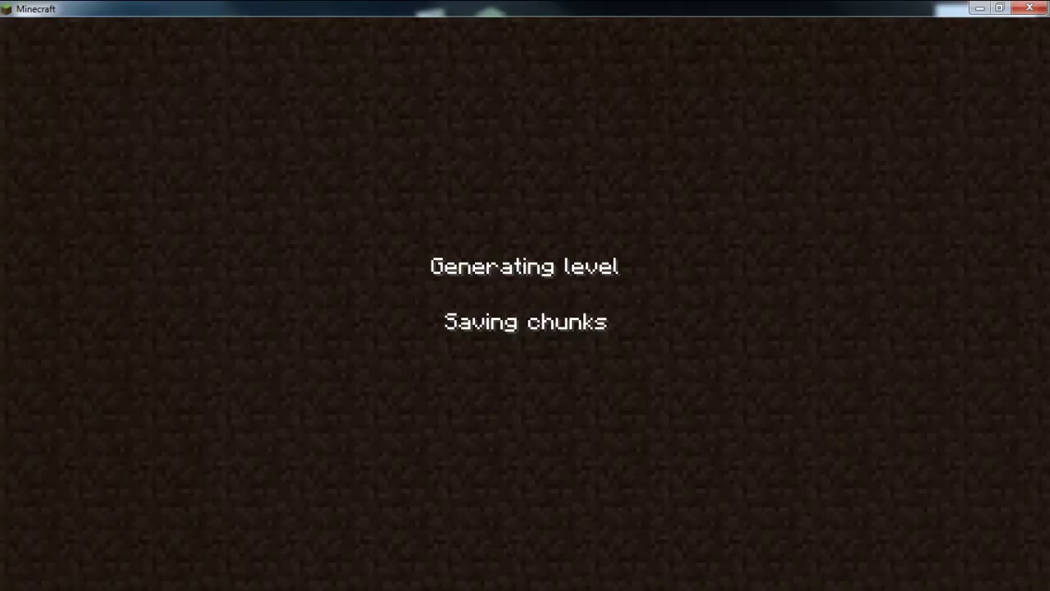
- Switch to the Xpadder window while the new Minecraft world is generating
mouse_move(480, 588)
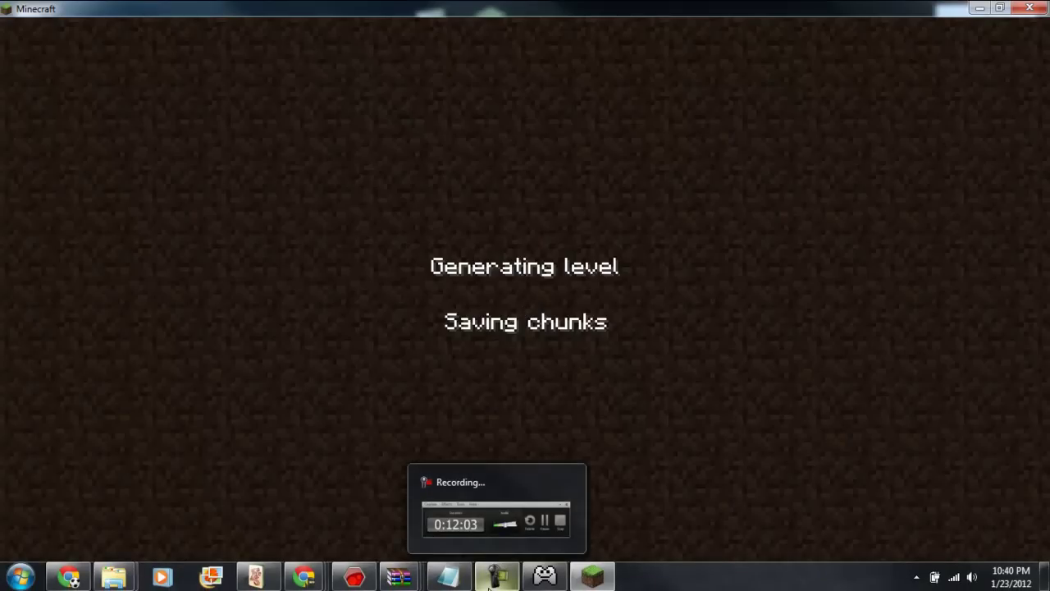
mouse_move(545, 576)
left_click(470, 490)
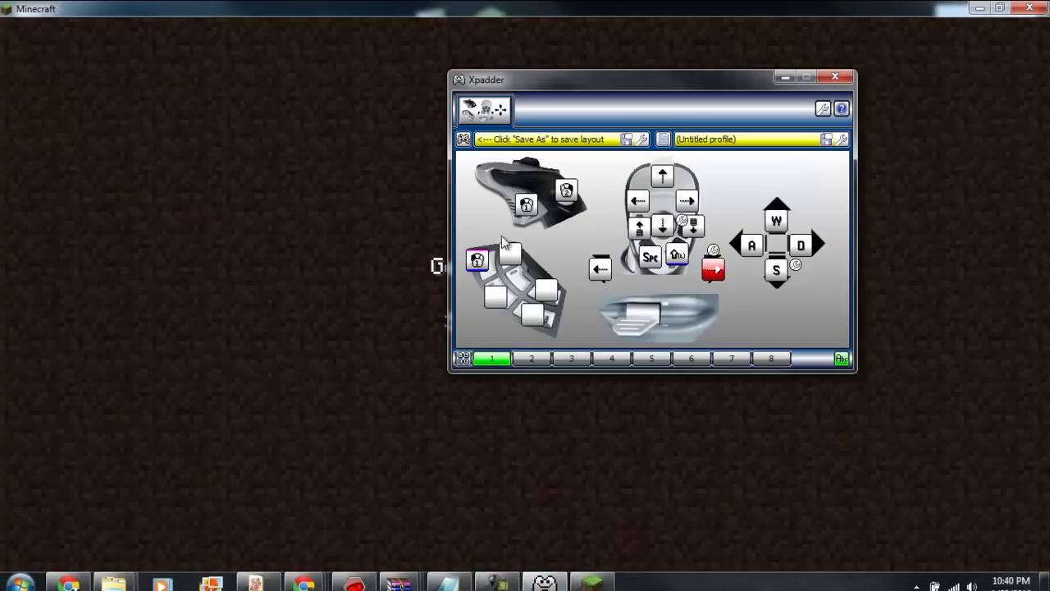
- Turn off Turbo in the Button 7 assignment, leaving Toggle enabled, and return to Minecraft
left_click(478, 260)
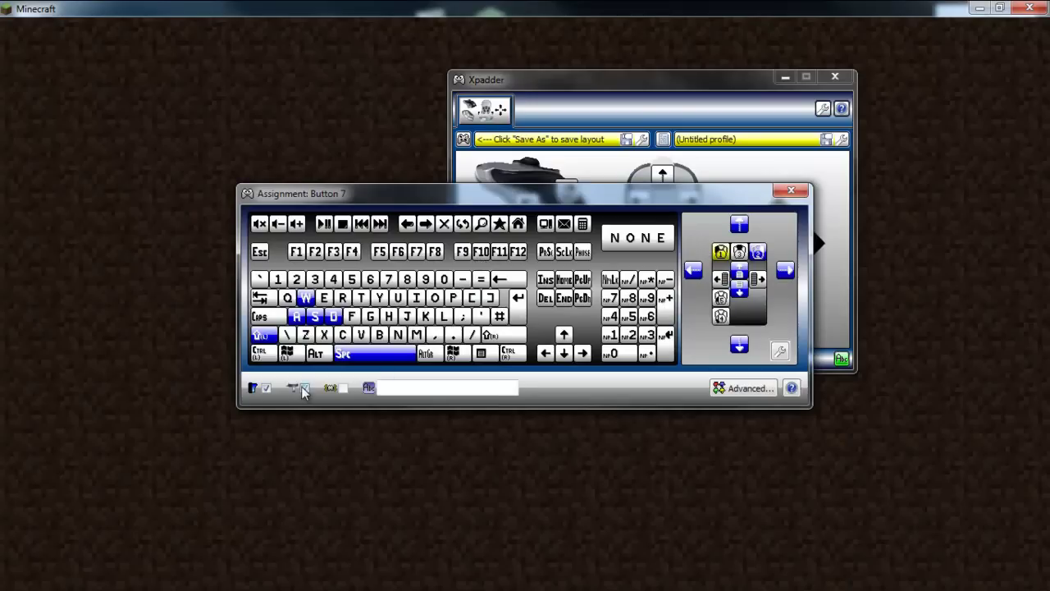
left_click(789, 191)
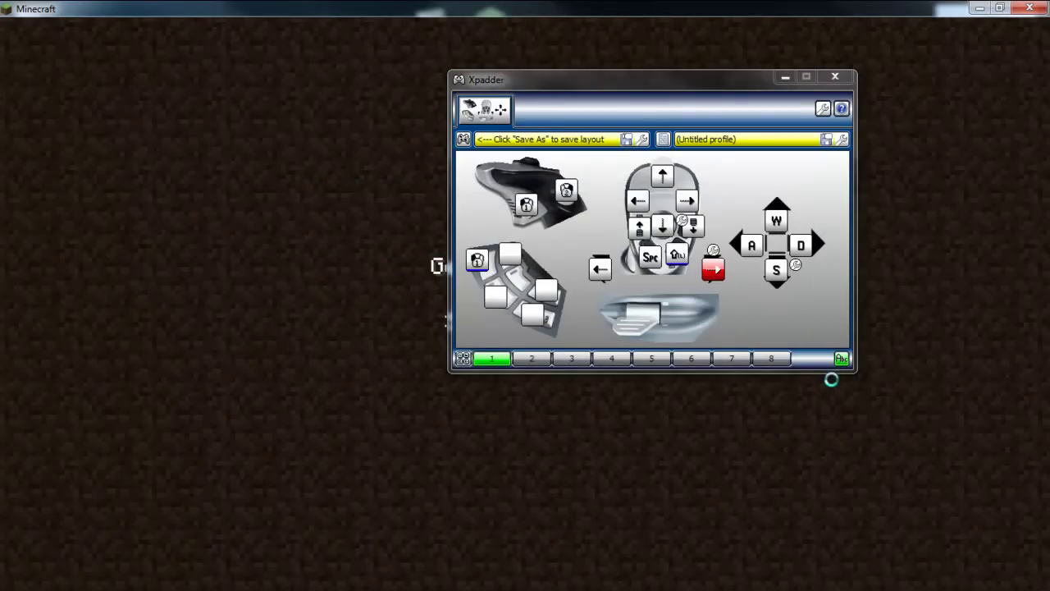
left_click(882, 411)
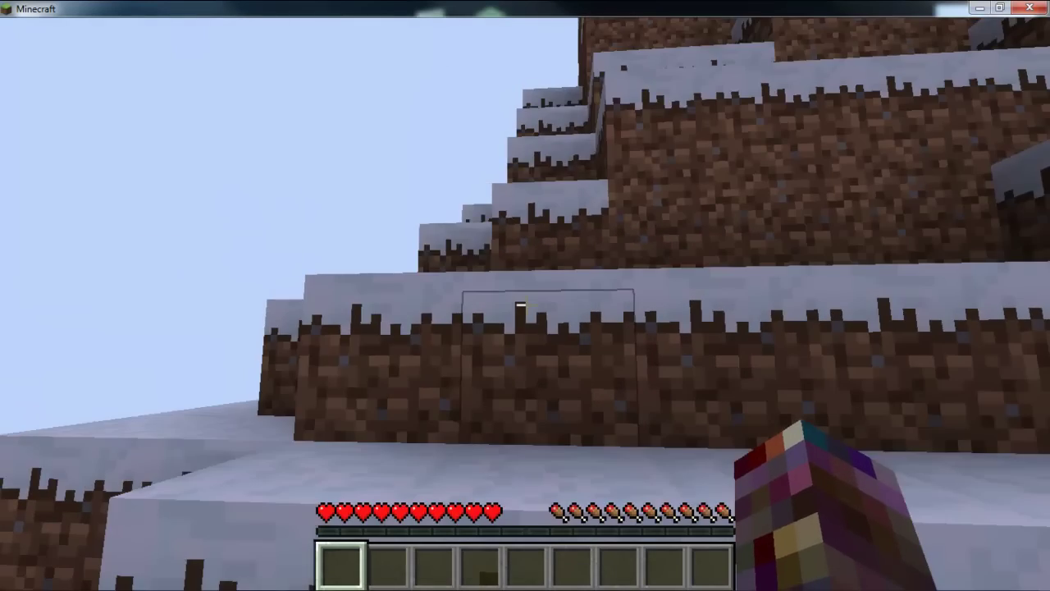
- Walk and jump along the snowy dirt hillside to the ledge above the icy pool
key("w")
key("space")
key("space")
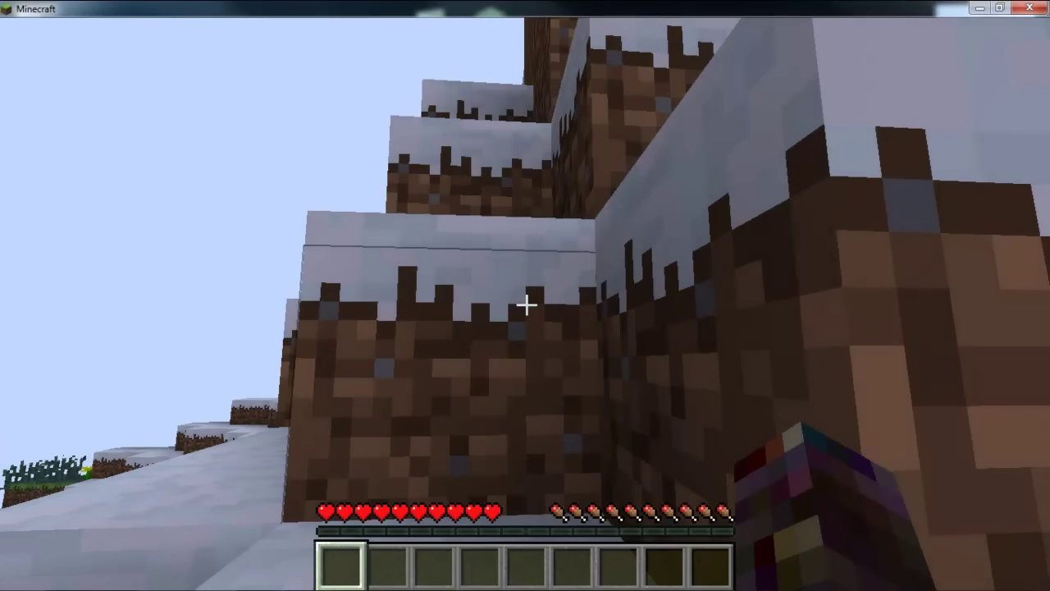
key("w")
key("space")
key("space")
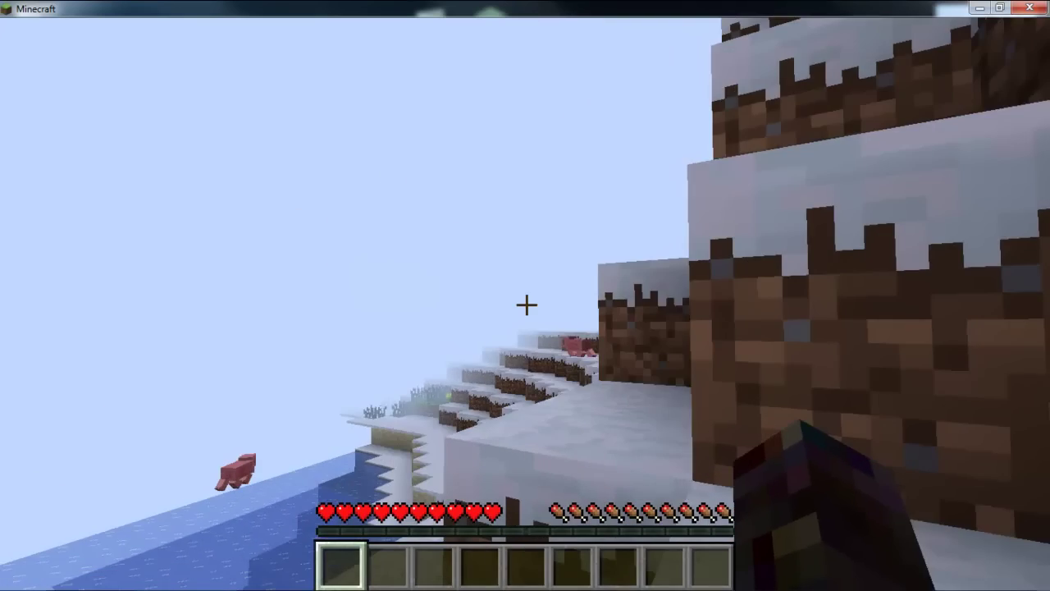
key("w")
key("space")
key("space")
key("w")
key("space")
key("w")
key("w")
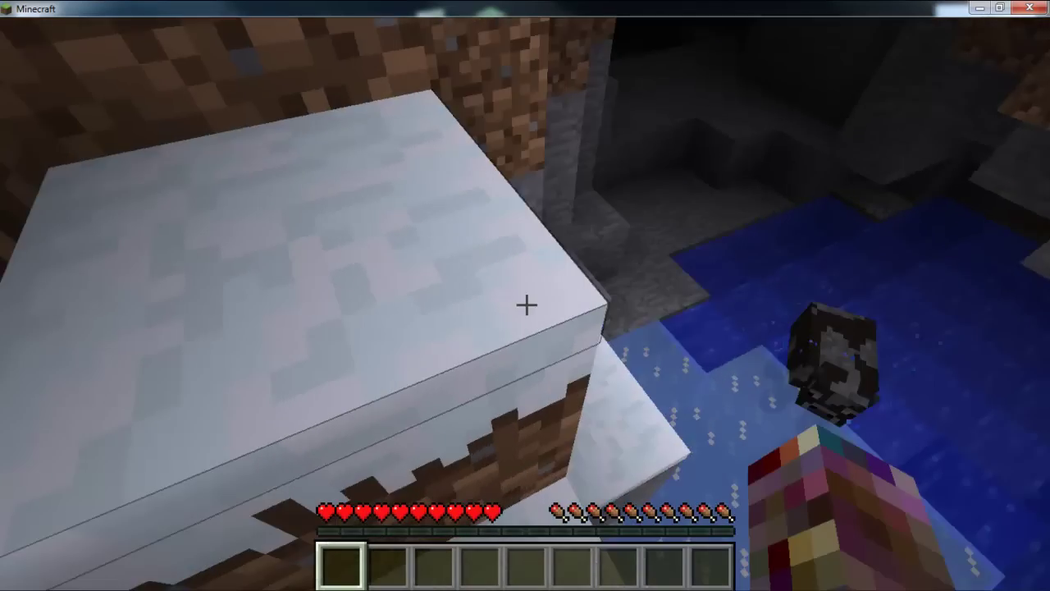
key("w")
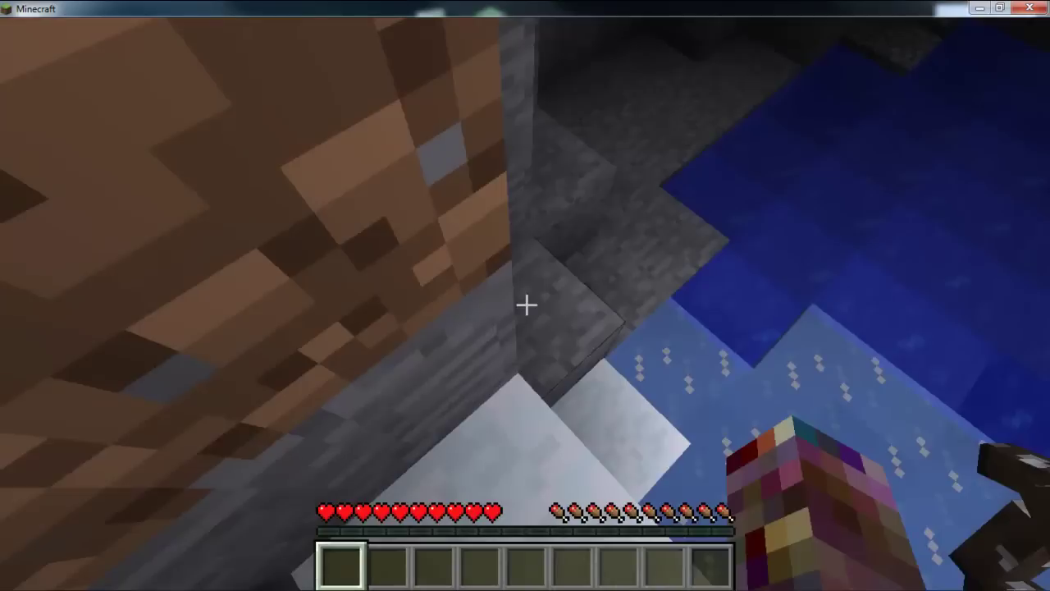
key("w")
- Dig down through the snow and stone blocks in the corner beside the icy pool
left_click(525, 305)
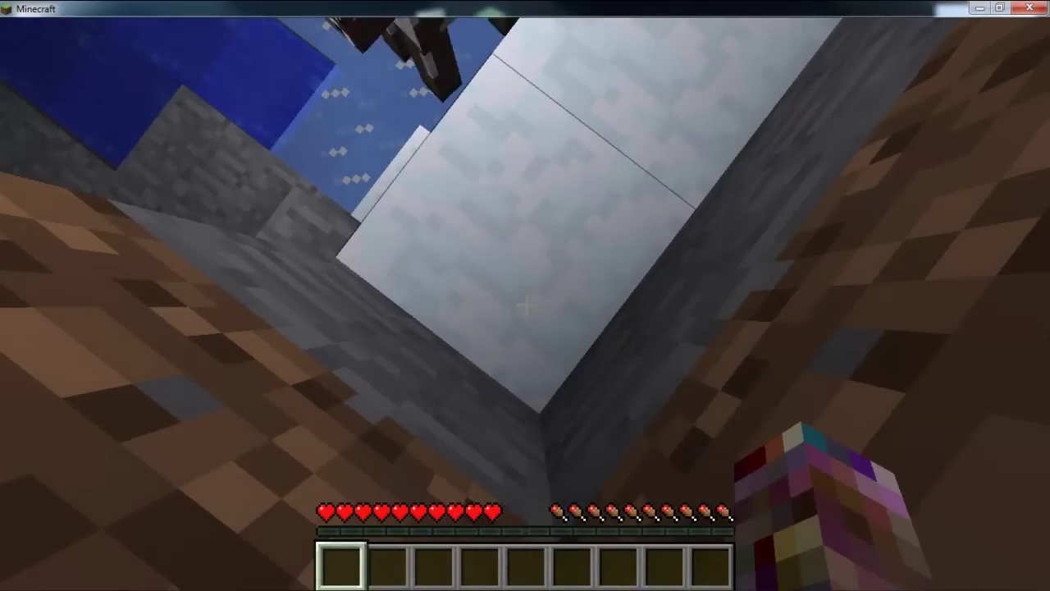
left_click(524, 306)
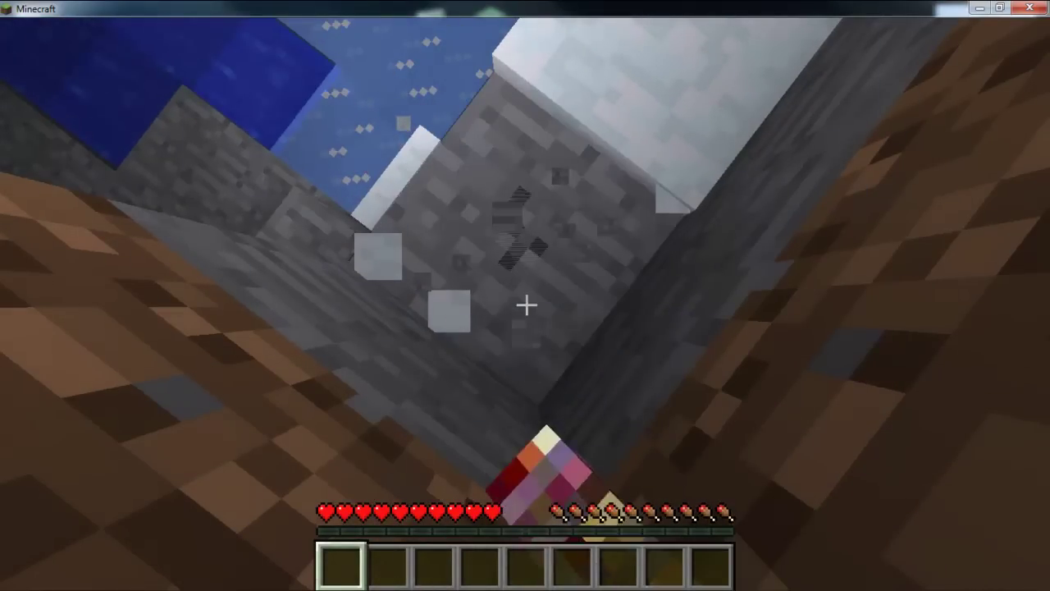
left_click(526, 305)
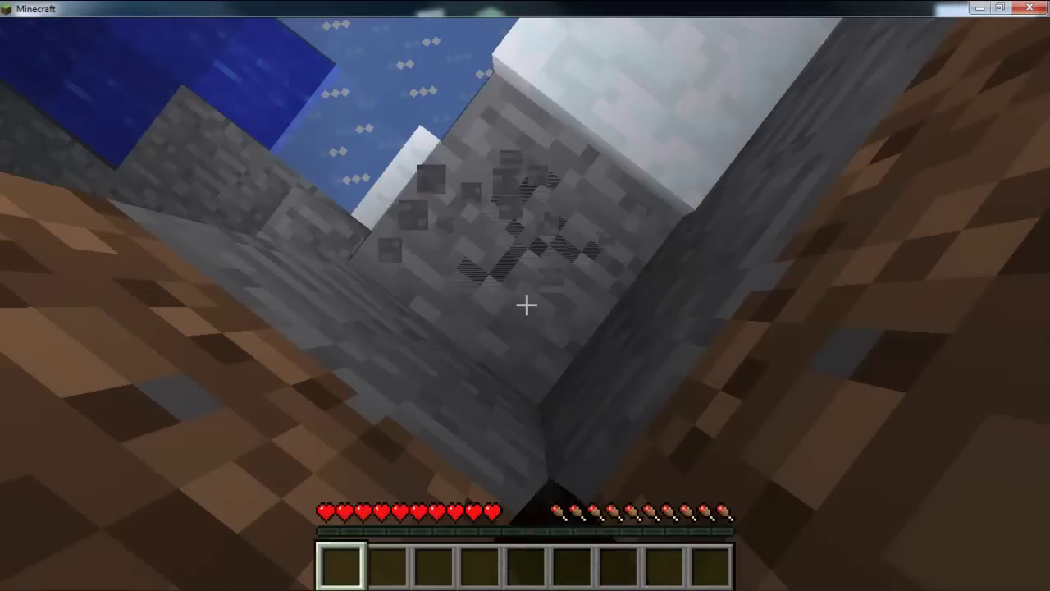
left_click(525, 305)
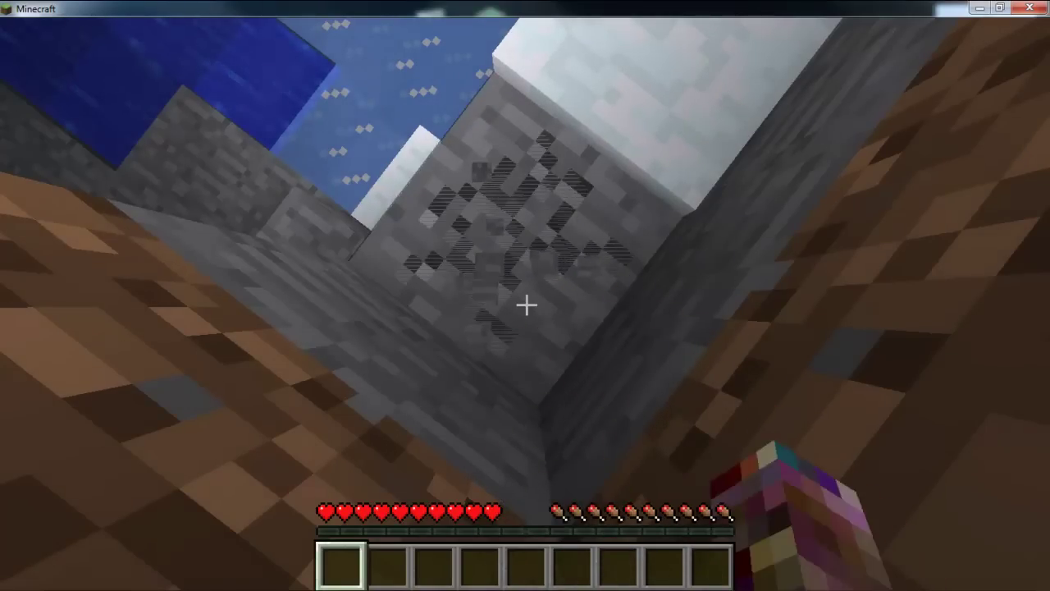
left_click(525, 305)
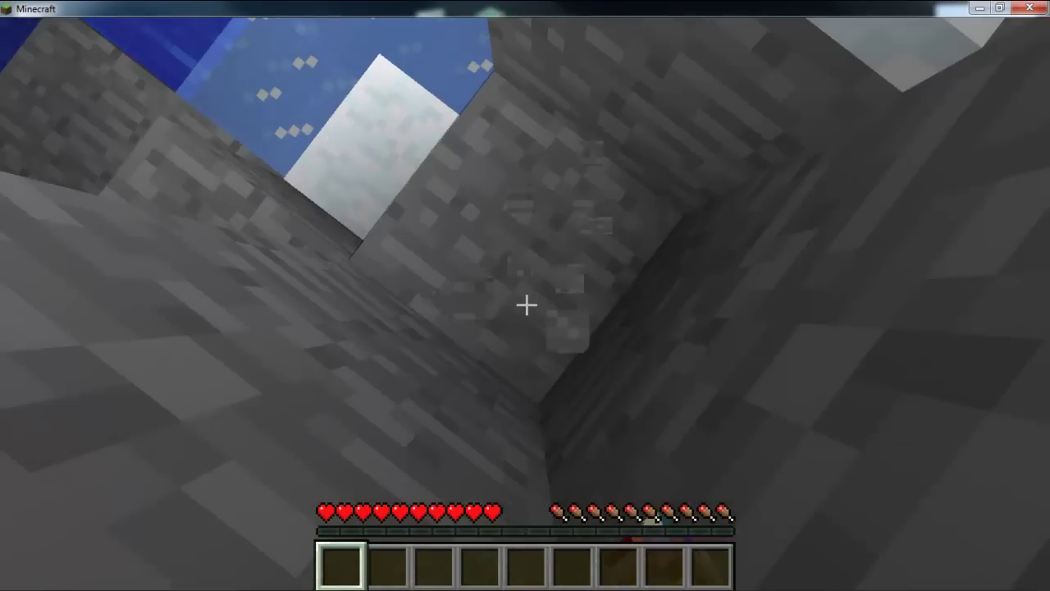
left_click(526, 305)
left_click(526, 305)
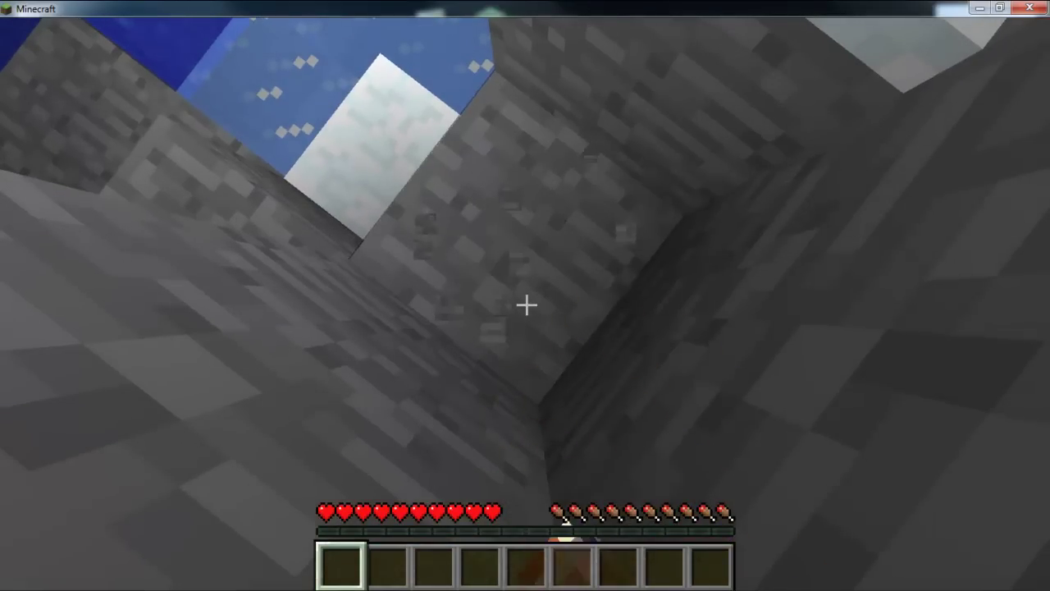
left_click(526, 305)
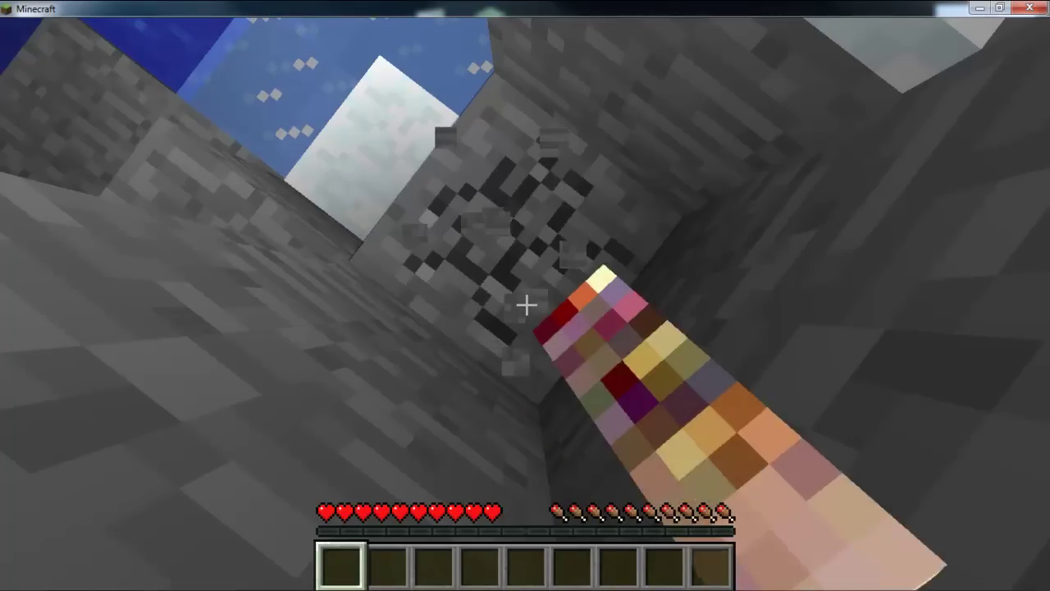
left_click(526, 305)
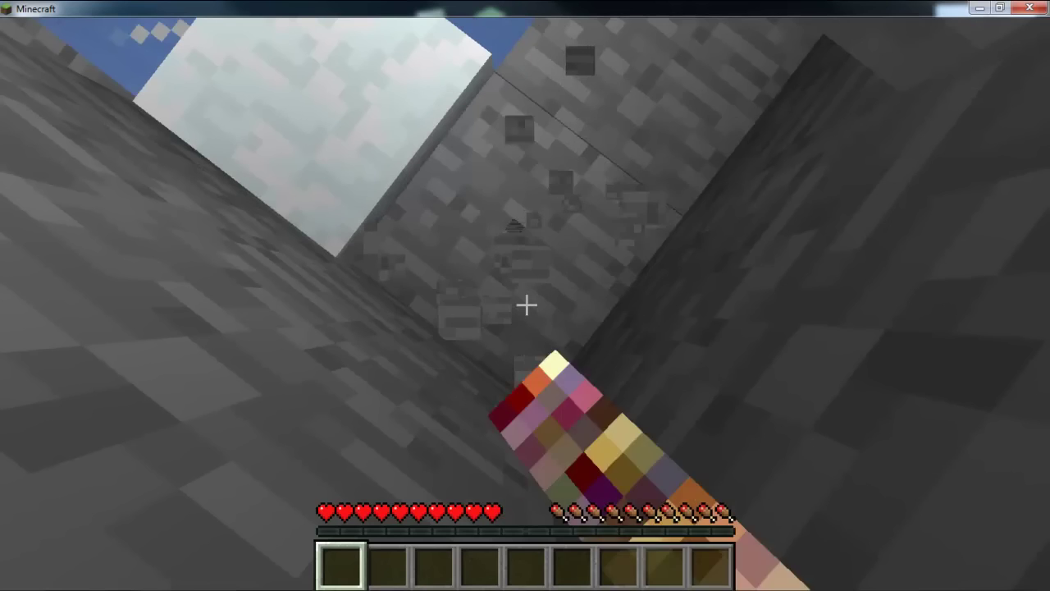
left_click(526, 305)
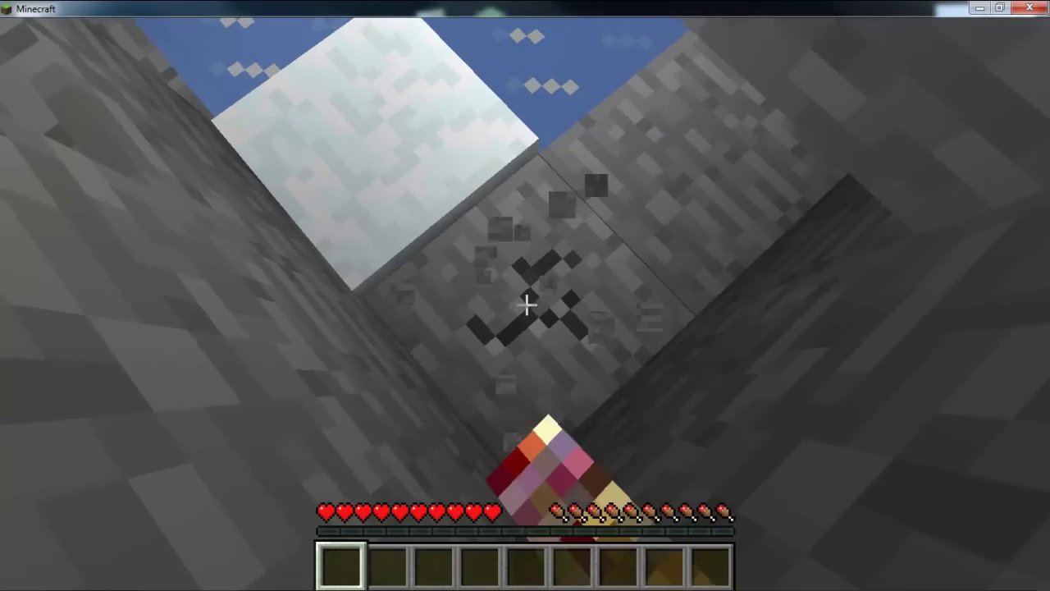
left_click(526, 305)
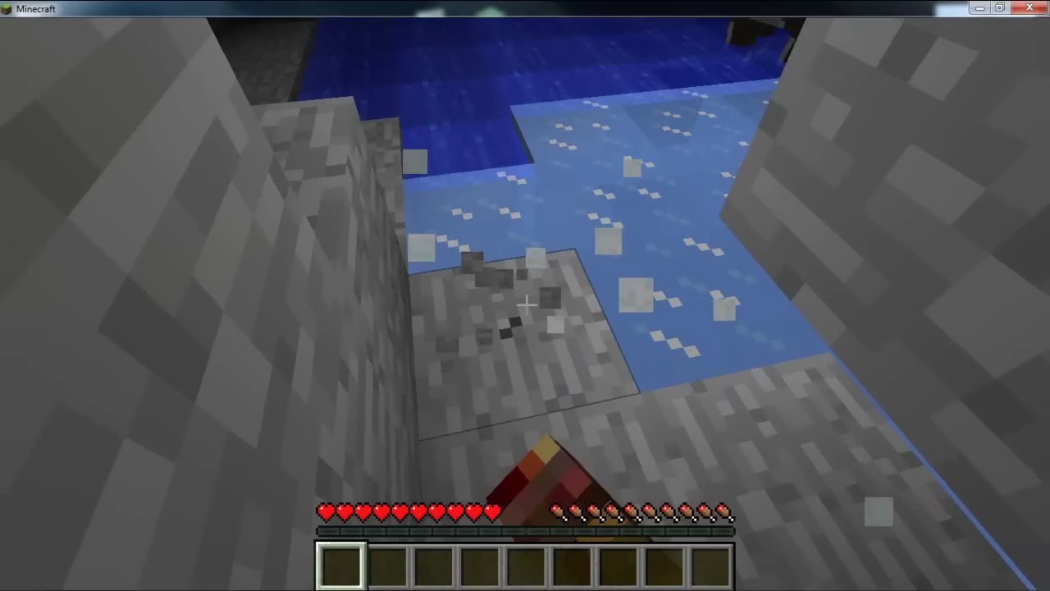
- Break ice blocks on the pool's surface near the stone edge
left_click(526, 305)
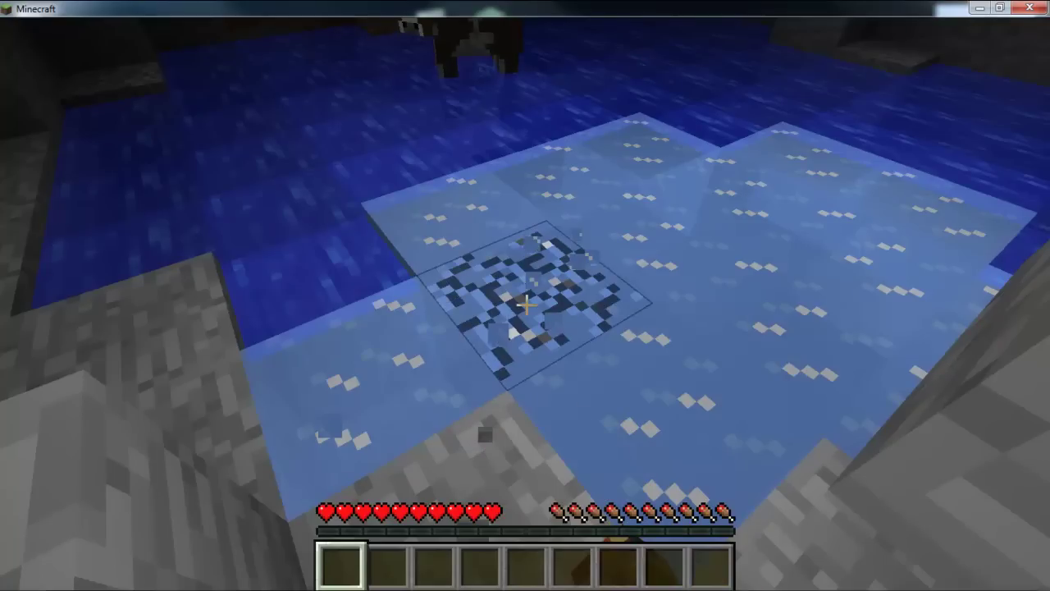
left_click(526, 305)
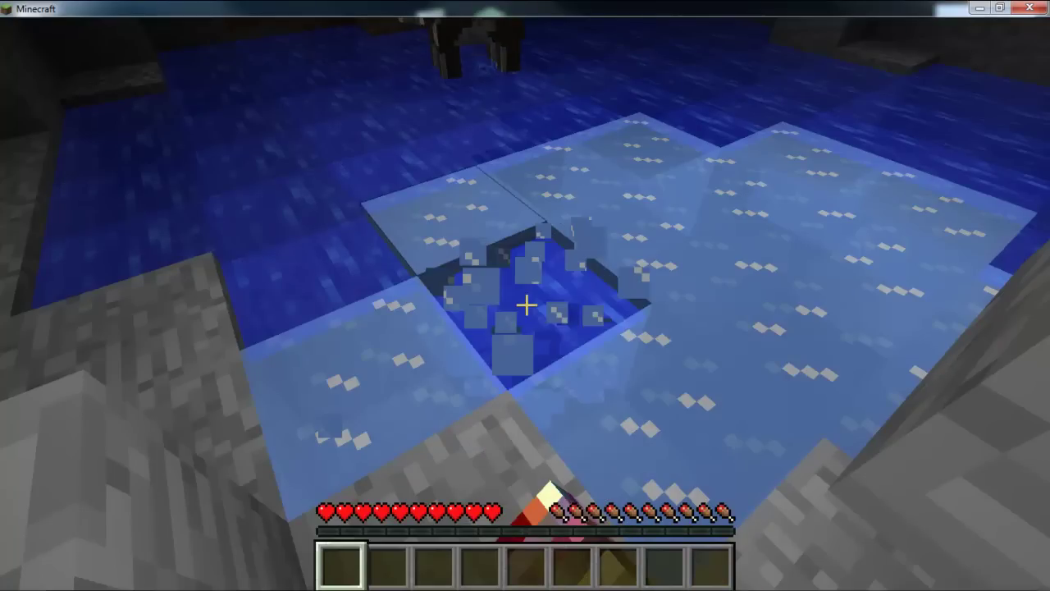
left_click(526, 305)
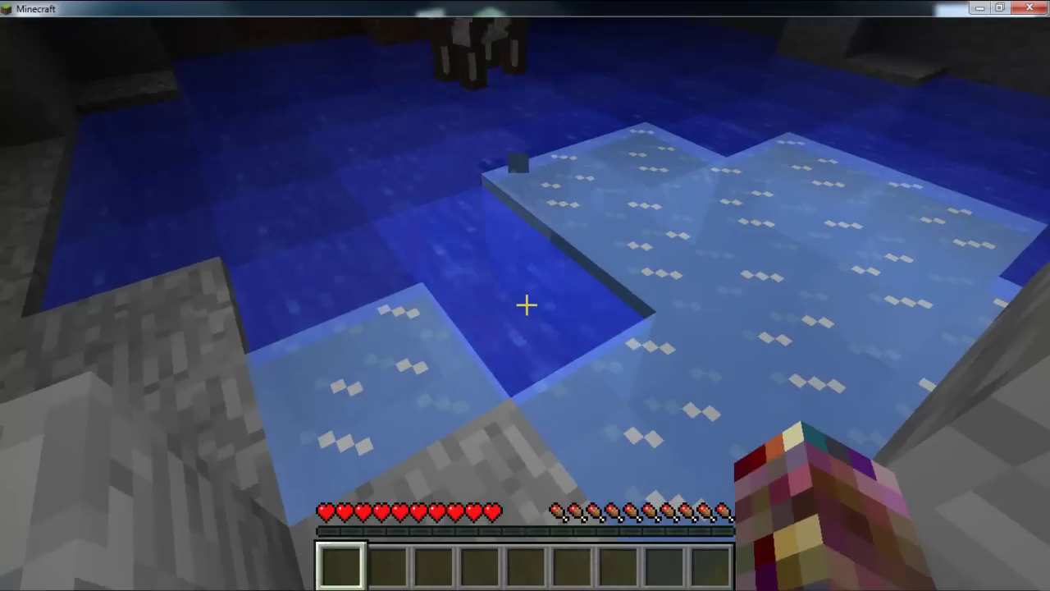
left_click(526, 305)
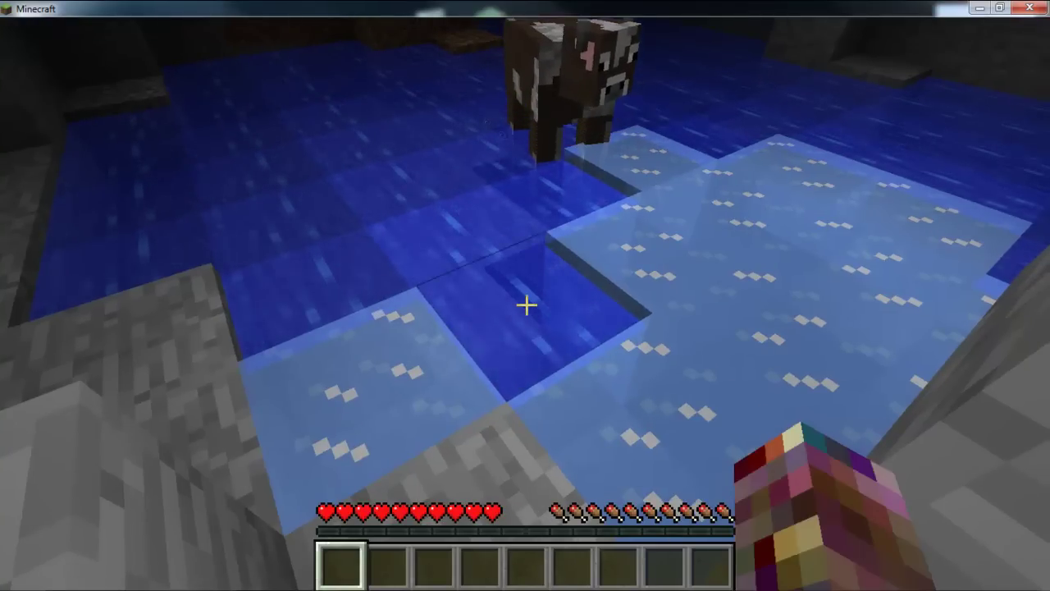
left_click(526, 305)
left_click(525, 305)
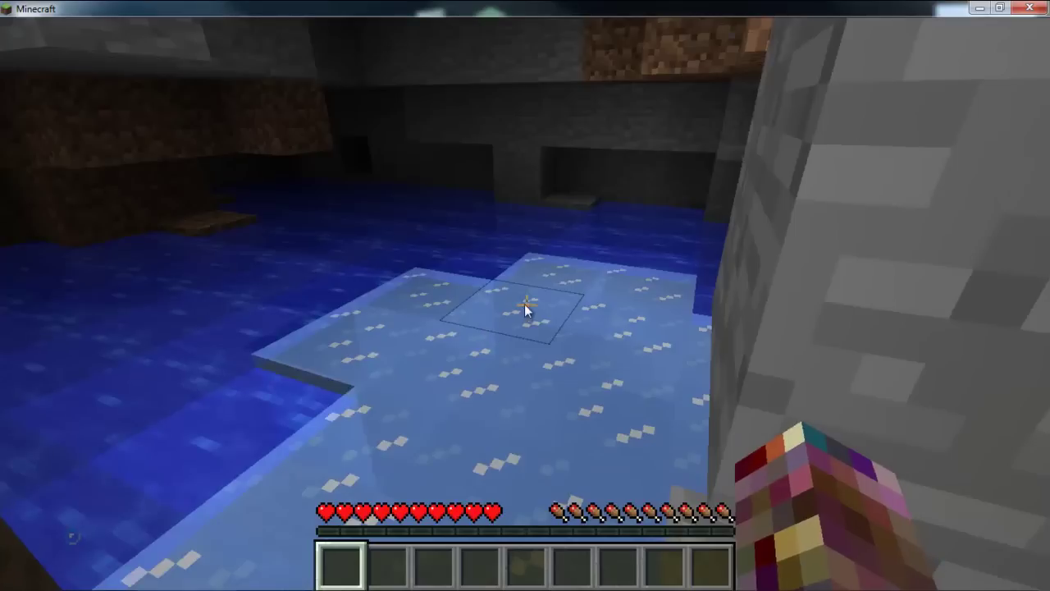
- Pause the game, switch to Xpadder, and view the Logitech Extreme 3D controller settings before closing them
key("Escape")
mouse_move(345, 580)
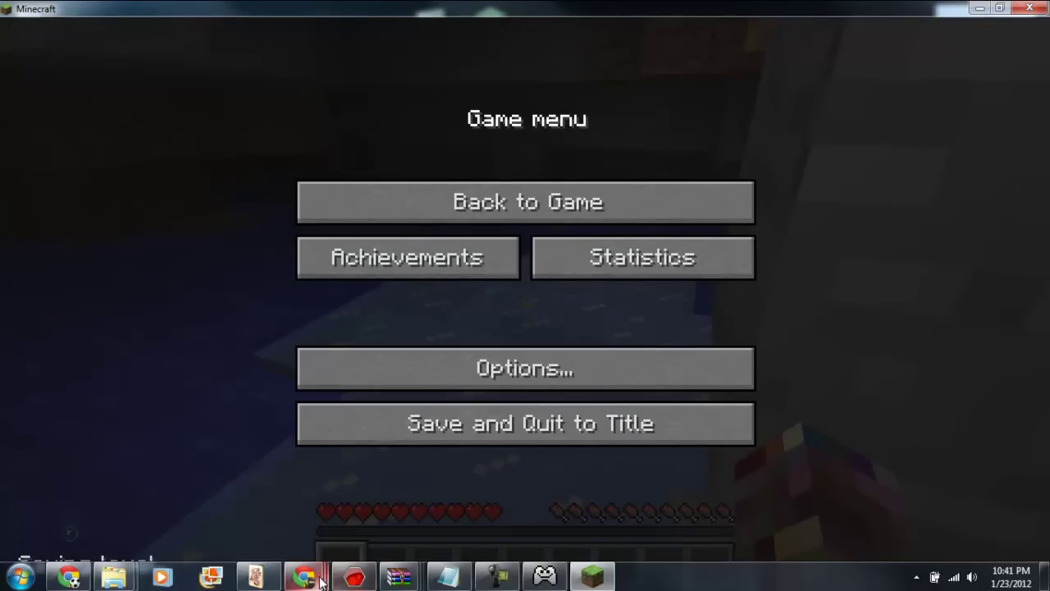
left_click(545, 577)
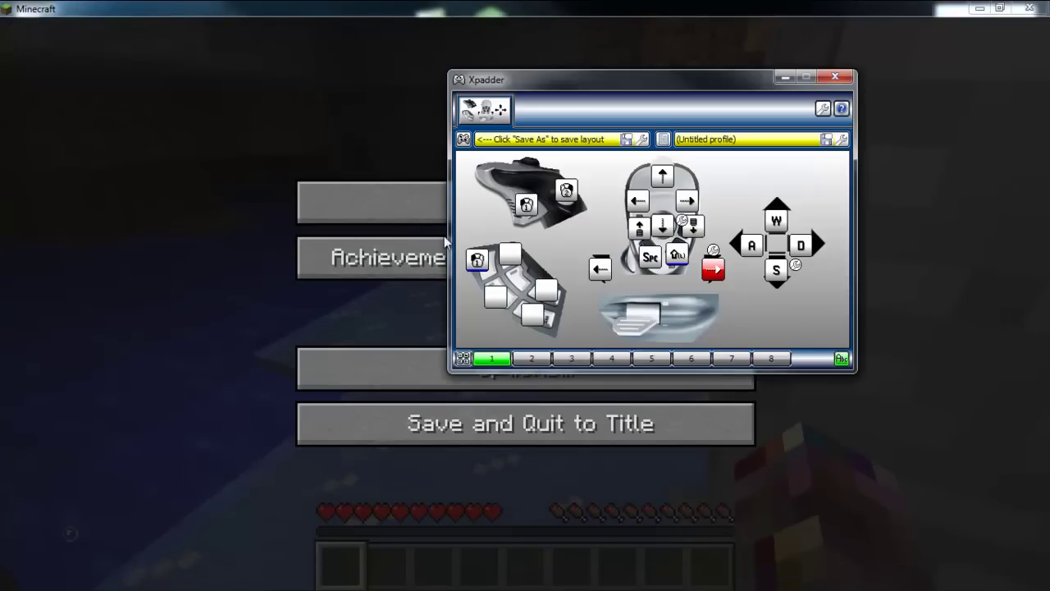
left_click(643, 140)
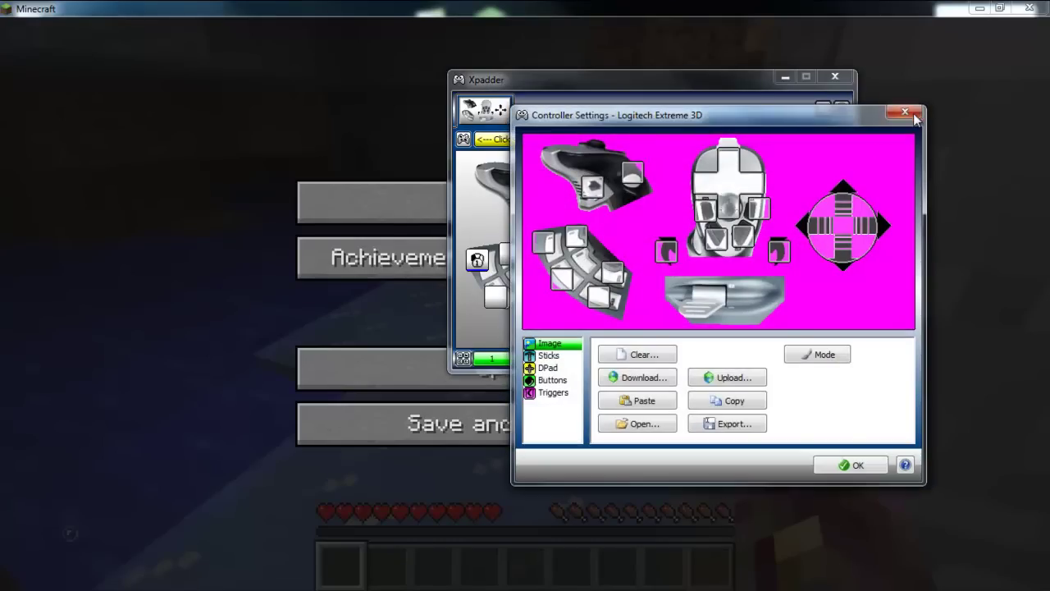
left_click(840, 464)
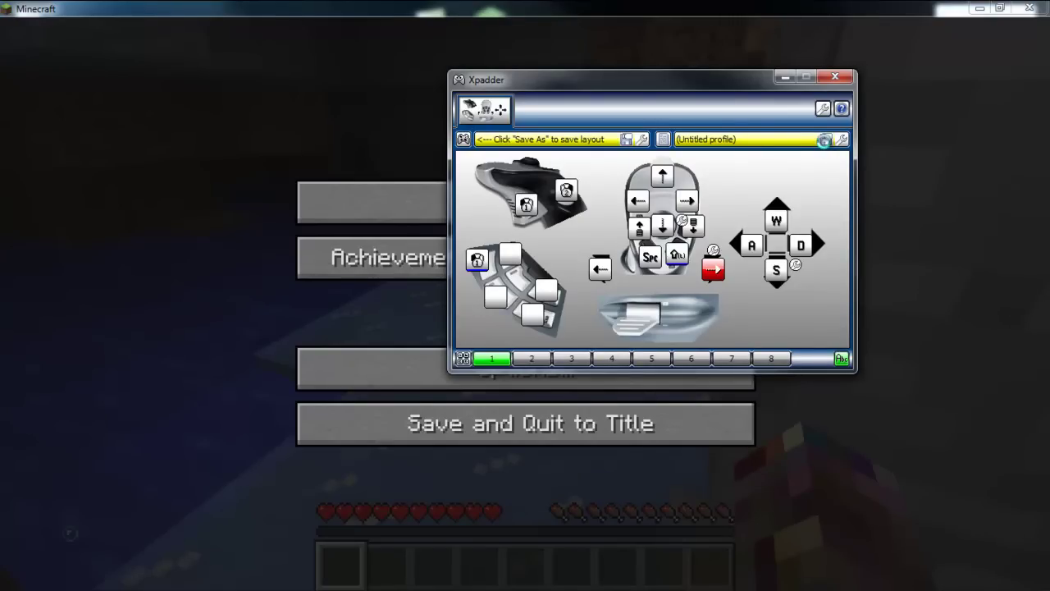
- Try to save the untitled Xpadder profile, select set 1, and minimize Xpadder
left_click(826, 141)
left_click(470, 343)
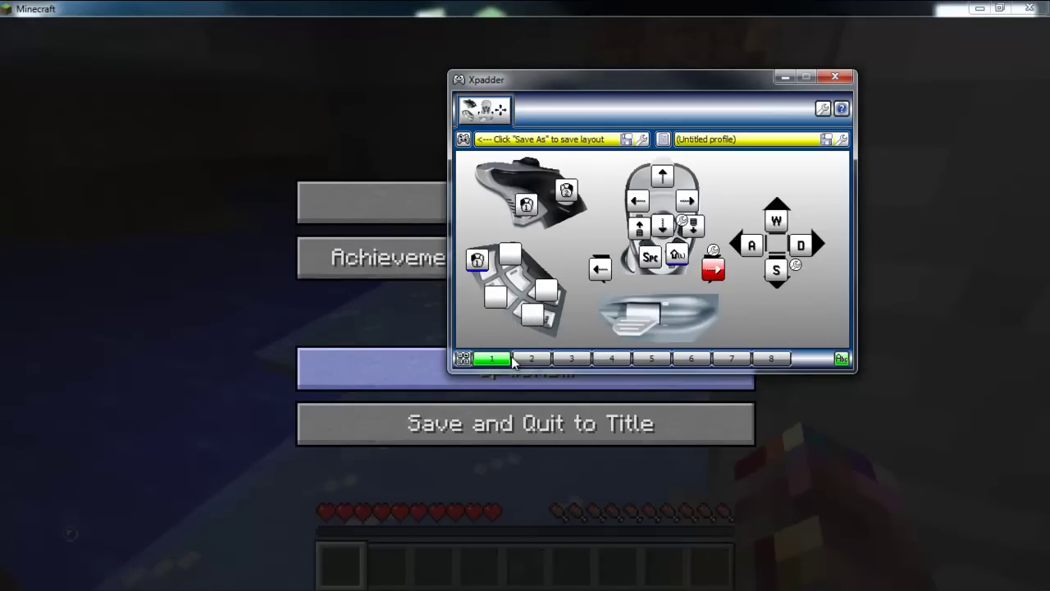
left_click(480, 361)
left_click(788, 78)
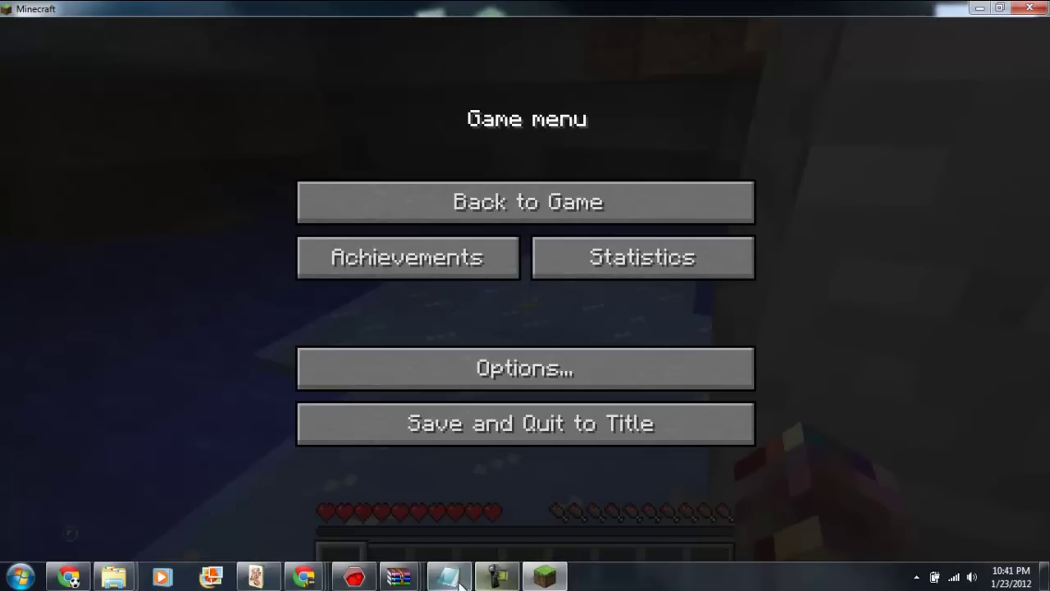
- Restore Xpadder from the system tray and send its window back there
left_click(917, 577)
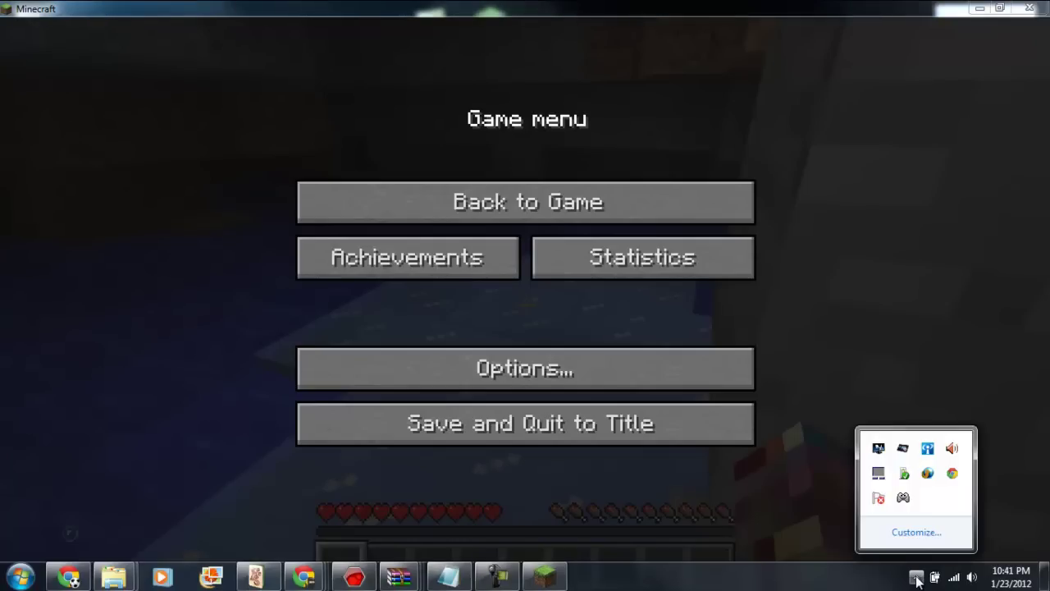
left_click(902, 497)
left_click(902, 499)
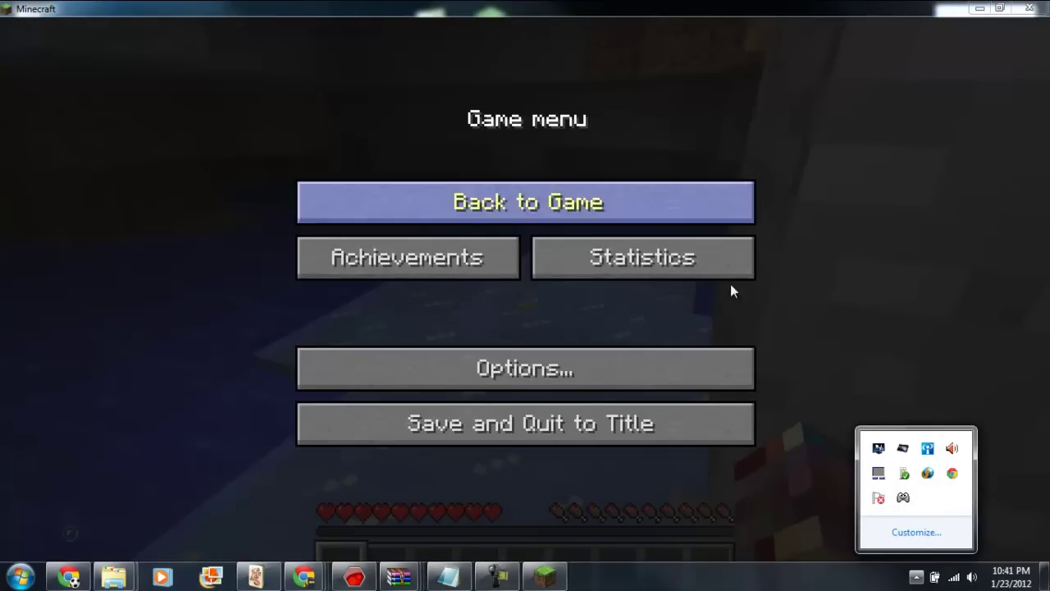
left_click(902, 498)
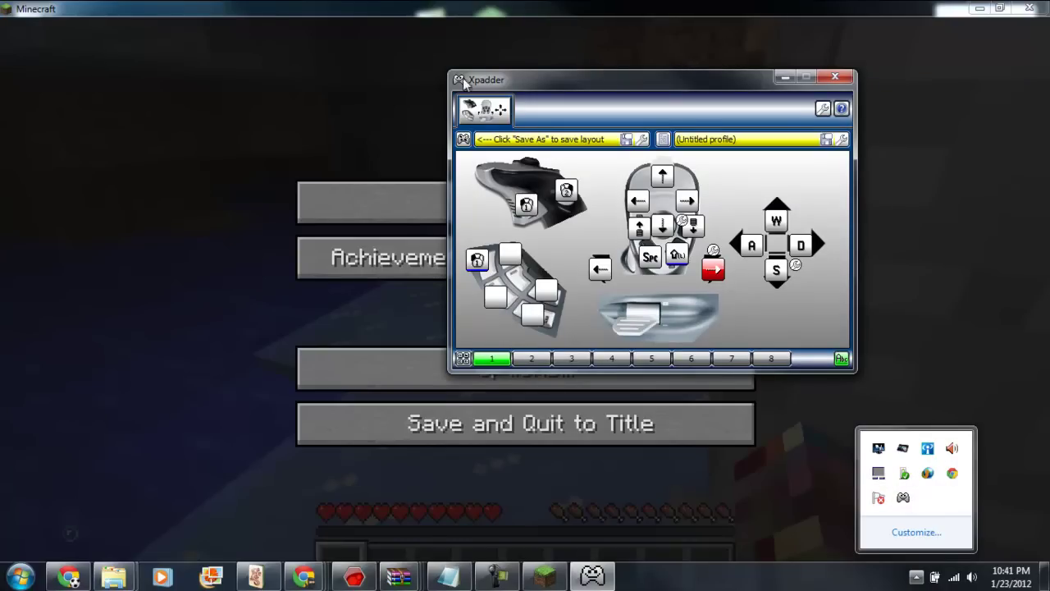
left_click(851, 77)
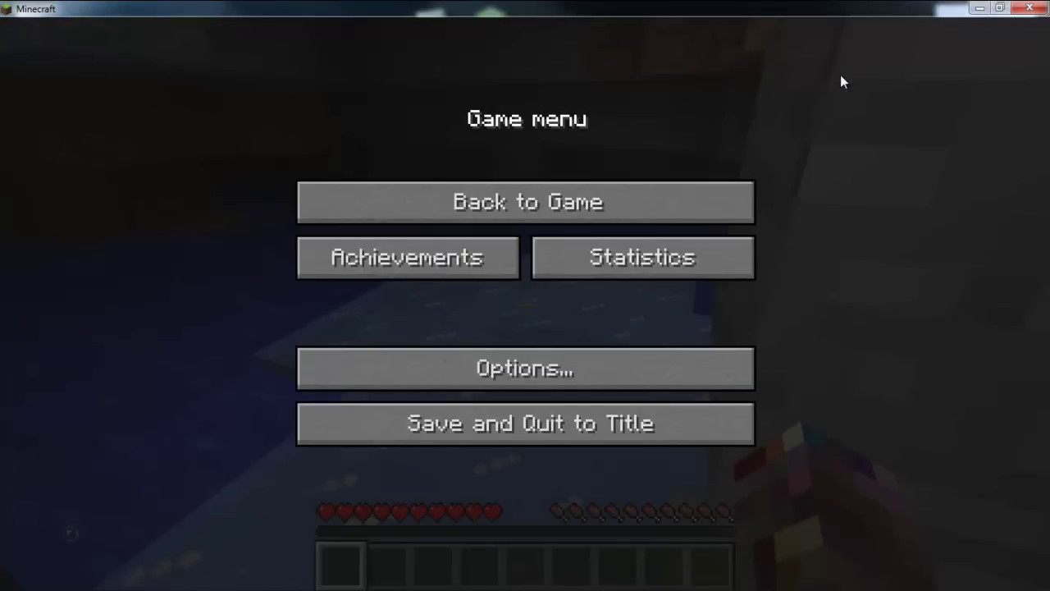
- Restore Xpadder from the system tray, open Xpadder Settings briefly, and hide the window again
left_click(916, 576)
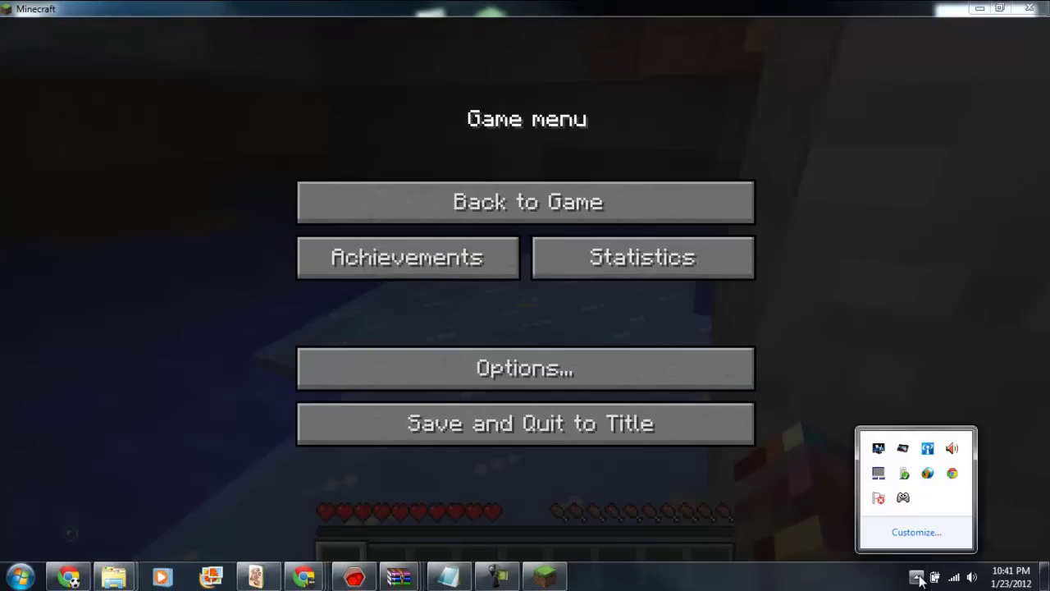
left_click(903, 499)
left_click(821, 107)
left_click(662, 438)
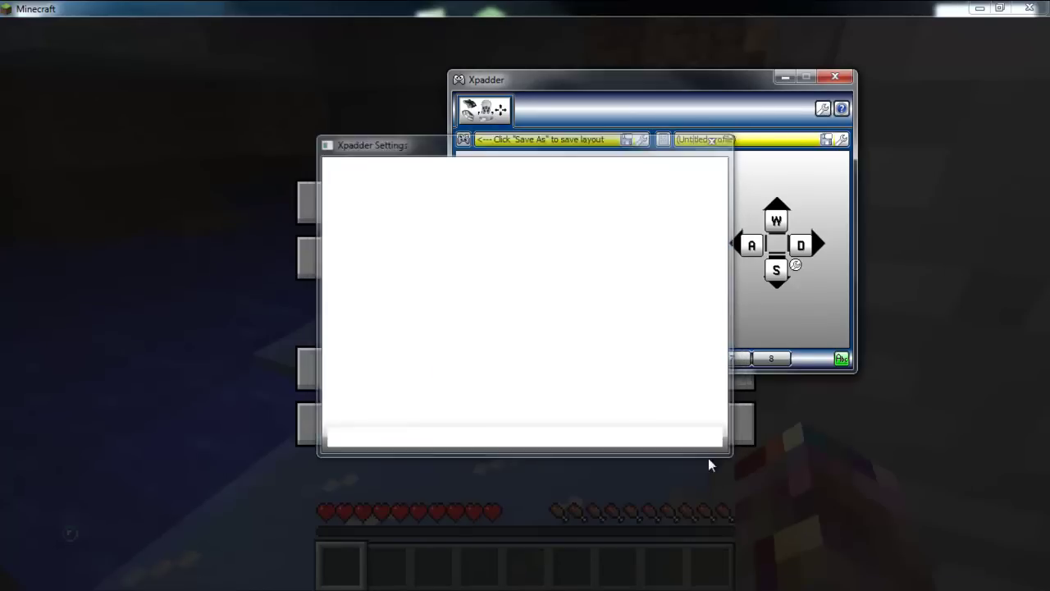
left_click(916, 577)
left_click(901, 496)
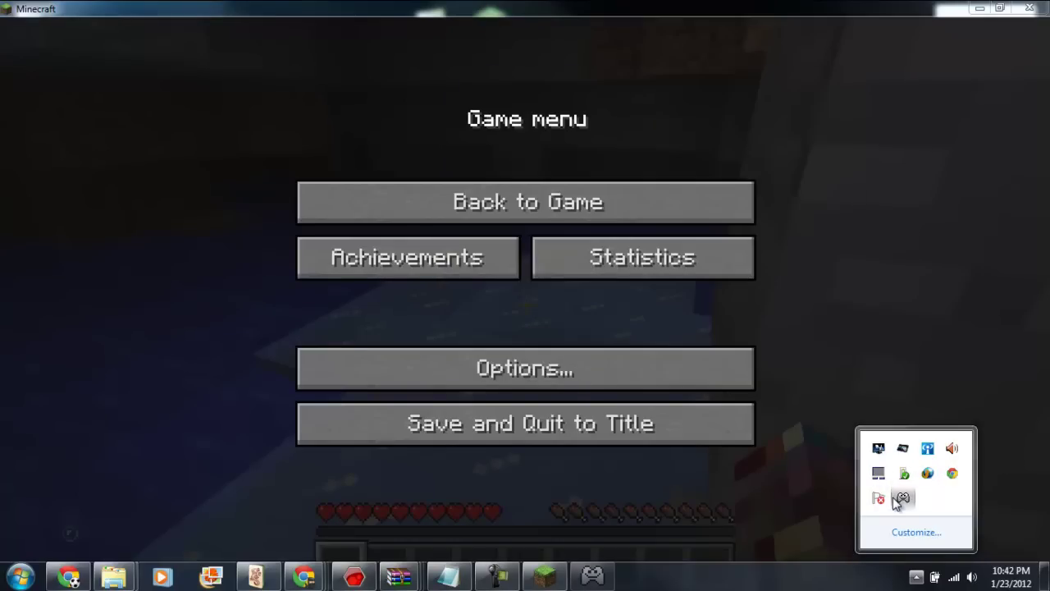
right_click(900, 496)
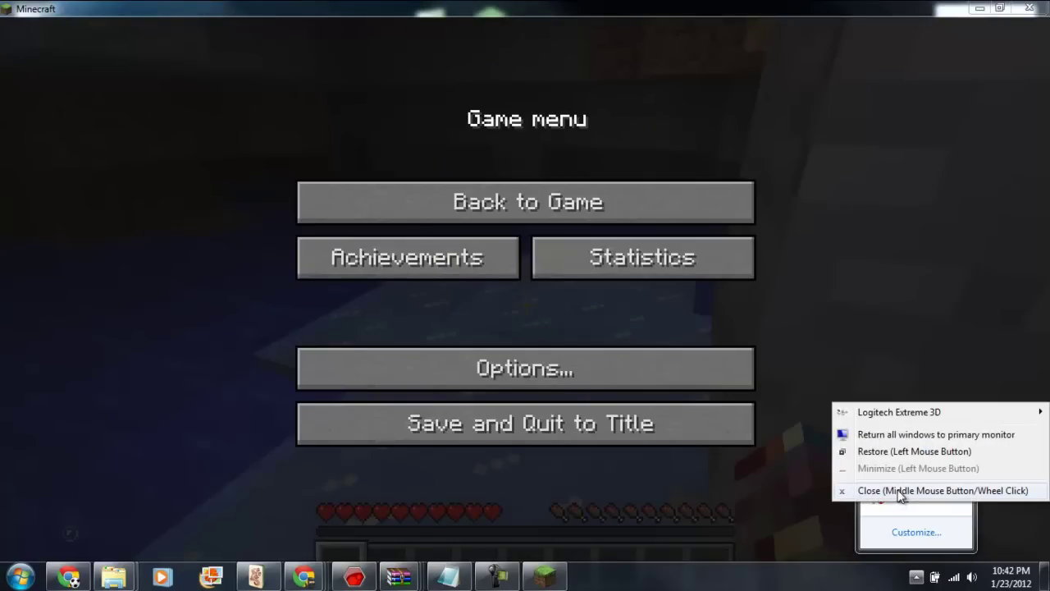
left_click(902, 490)
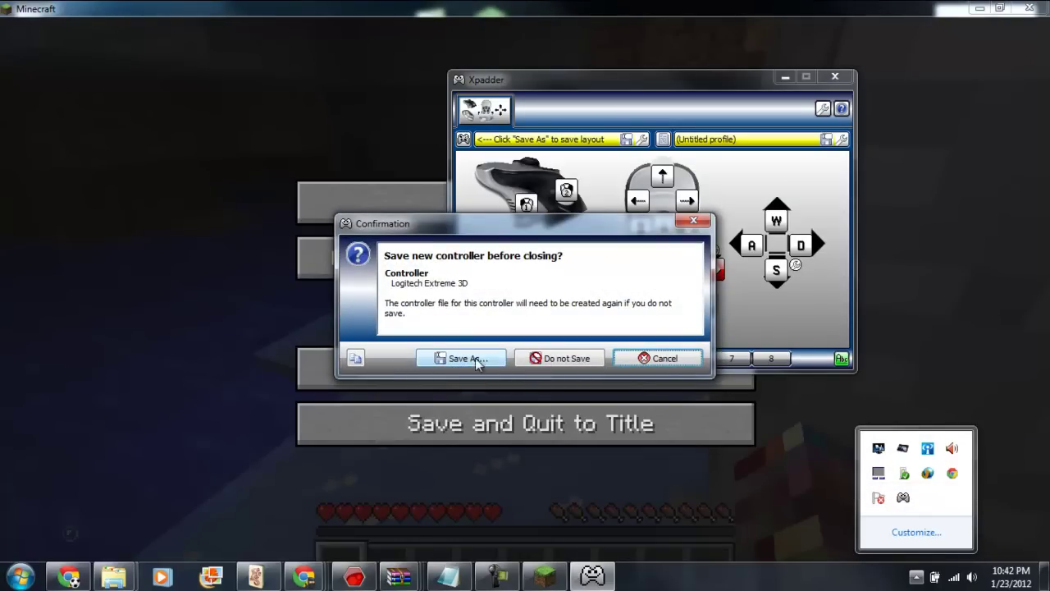
left_click(656, 359)
- Close Xpadder from the system tray without saving the new Logitech Extreme 3D controller
left_click(902, 499)
right_click(901, 495)
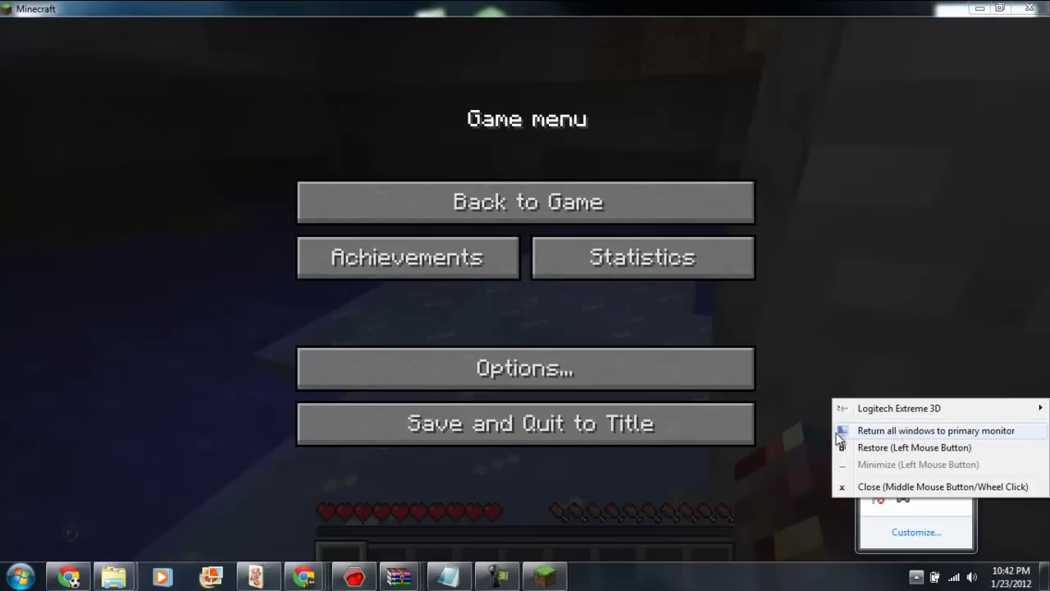
left_click(865, 487)
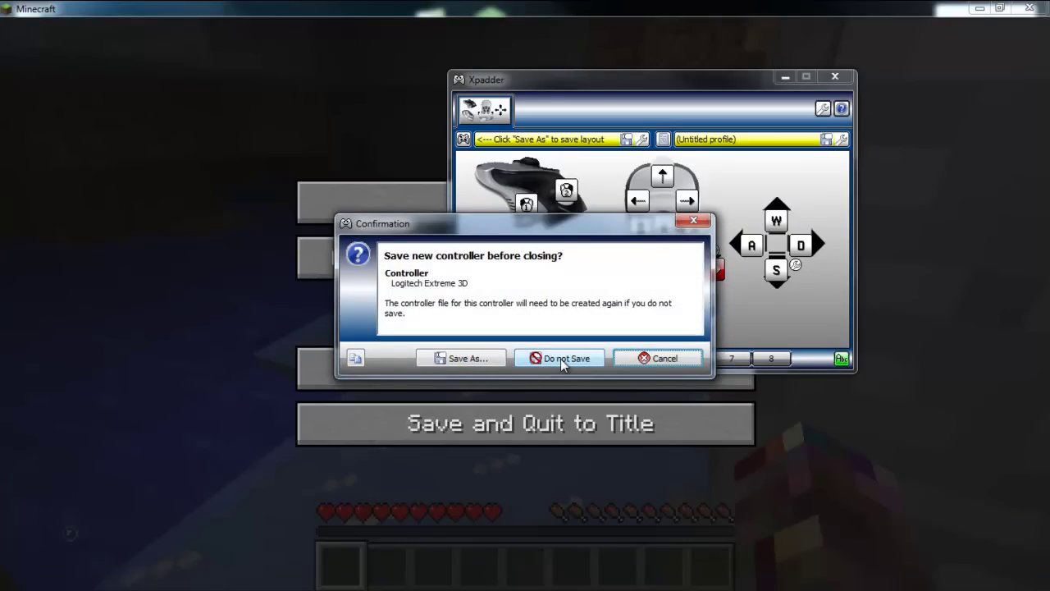
left_click(598, 366)
left_click(561, 356)
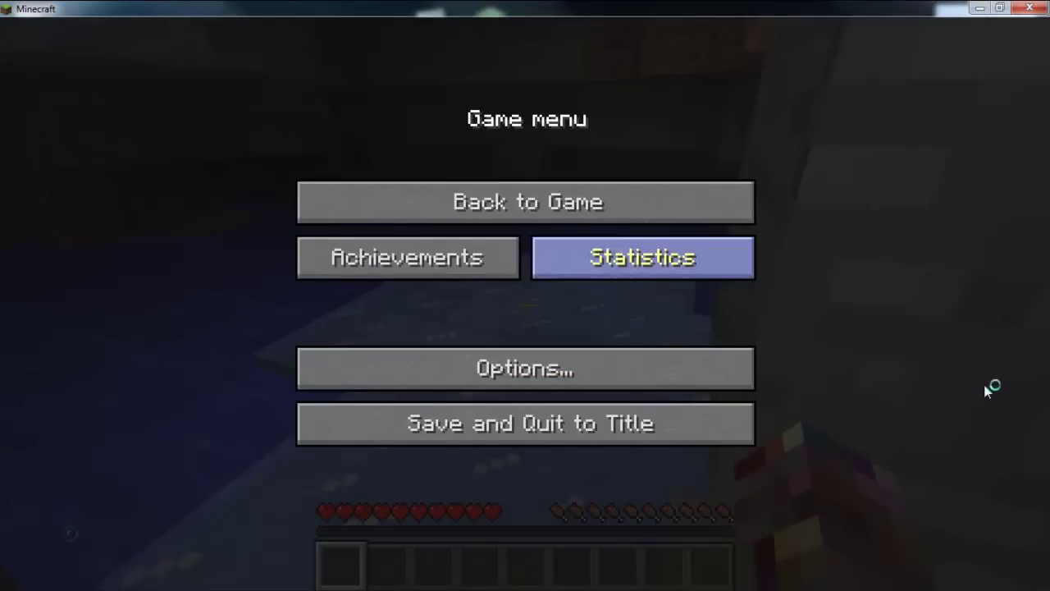